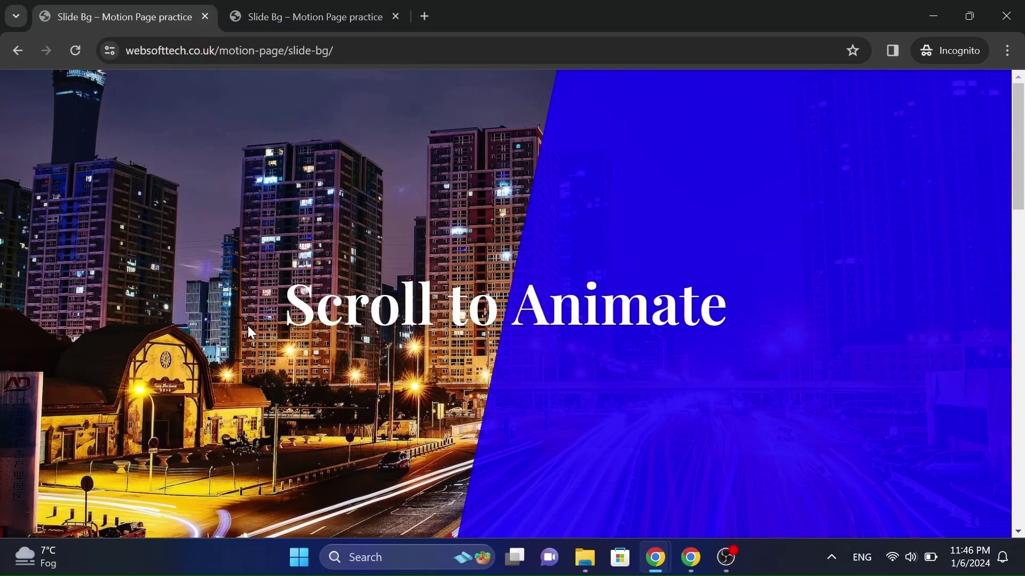
- Scroll the page up and down in the current tab to check the scroll animation
{"action": "scroll", "coordinate": [248, 327], "scroll_direction": "down", "scroll_amount": 10}
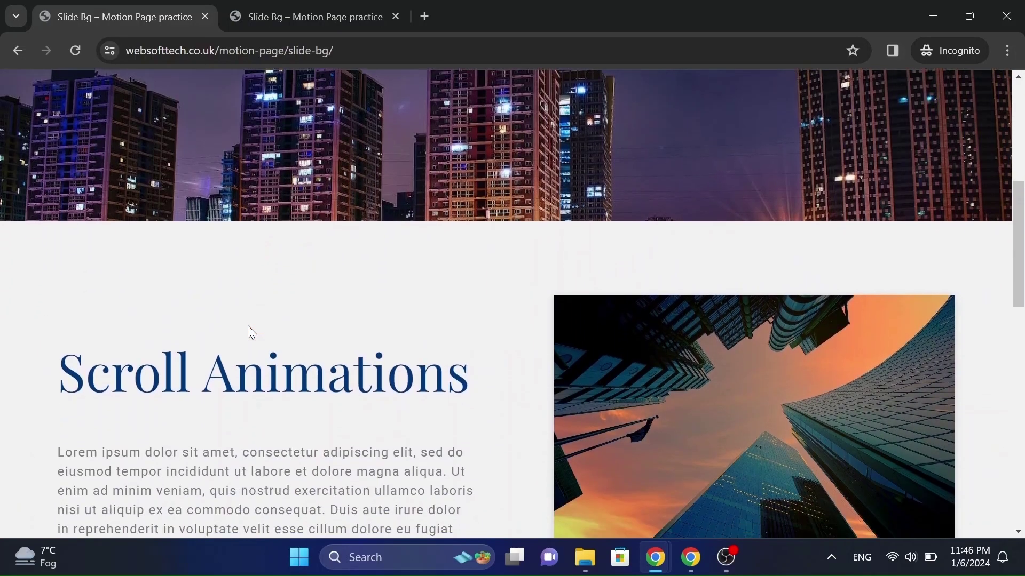
{"action": "scroll", "coordinate": [248, 327], "scroll_direction": "up", "scroll_amount": 8}
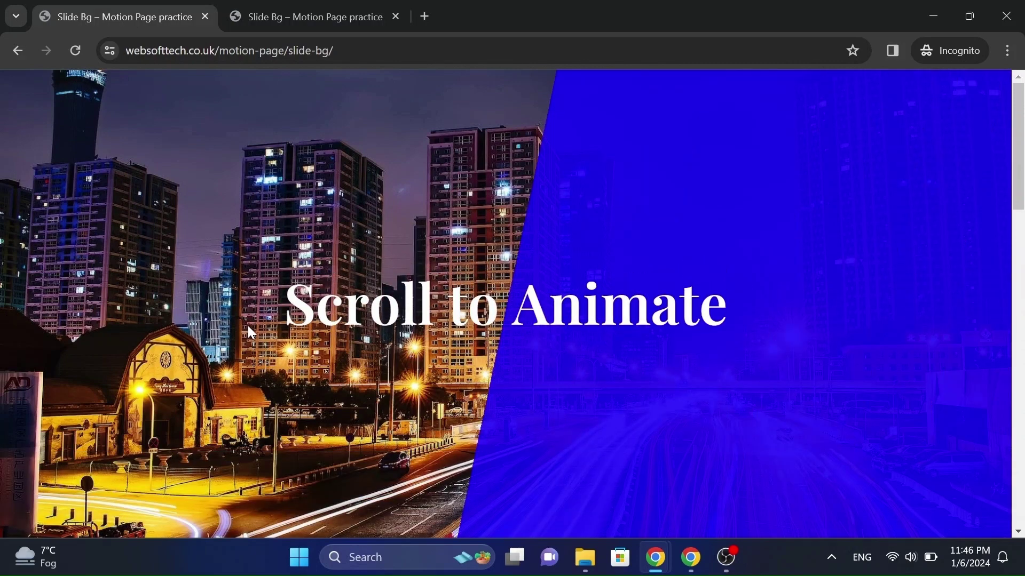
{"action": "scroll", "coordinate": [248, 327], "scroll_direction": "down", "scroll_amount": 10}
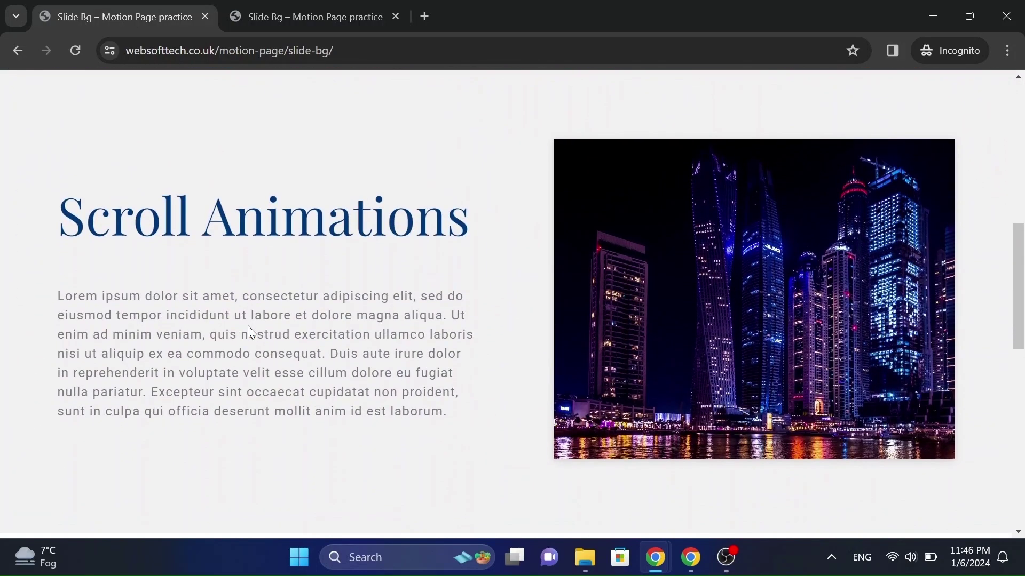
{"action": "scroll", "coordinate": [248, 327], "scroll_direction": "up", "scroll_amount": 5}
{"action": "scroll", "coordinate": [248, 328], "scroll_direction": "up", "scroll_amount": 5}
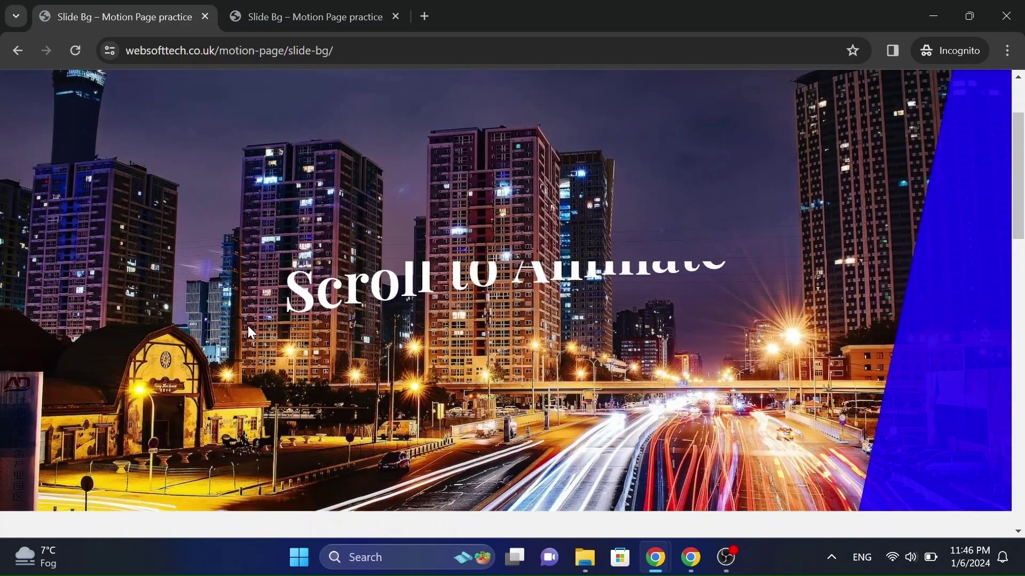
{"action": "scroll", "coordinate": [251, 333], "scroll_direction": "down", "scroll_amount": 2}
{"action": "scroll", "coordinate": [250, 333], "scroll_direction": "up", "scroll_amount": 2}
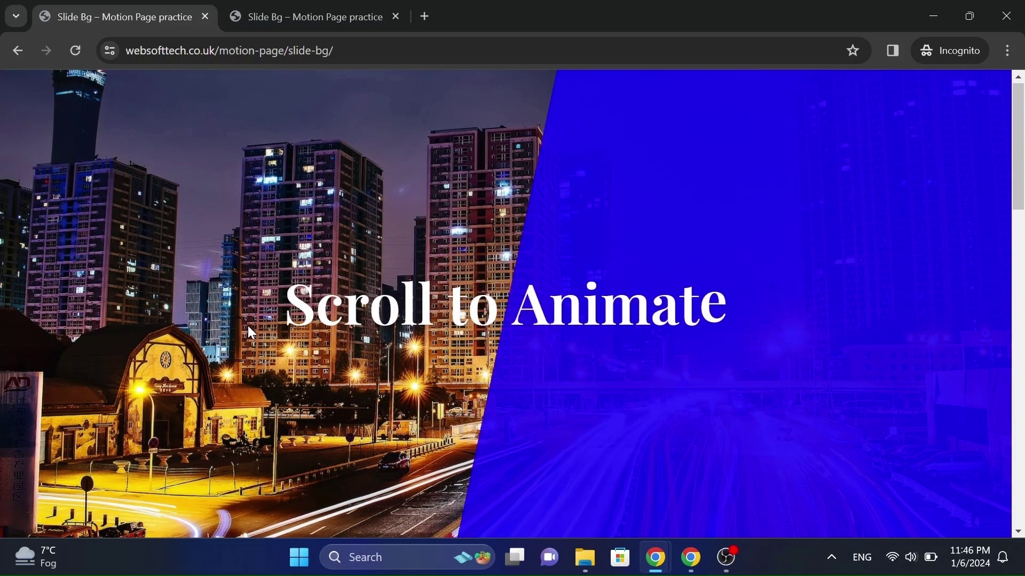
- Scroll through the 425 × 498 mobile-size preview tab to test the animation on mobile
{"action": "left_click", "coordinate": [318, 12]}
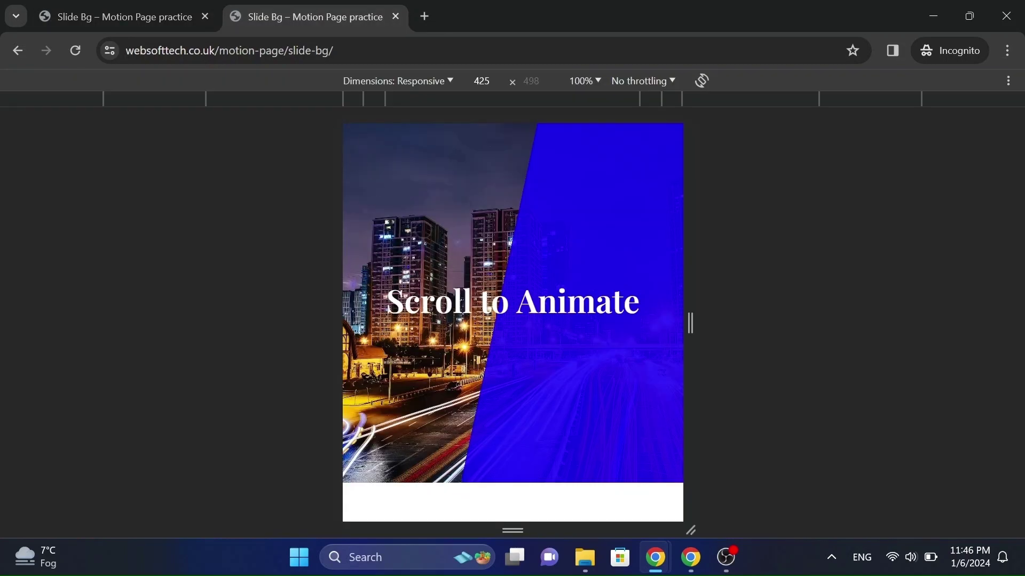
{"action": "scroll", "coordinate": [422, 230], "scroll_direction": "down", "scroll_amount": 5}
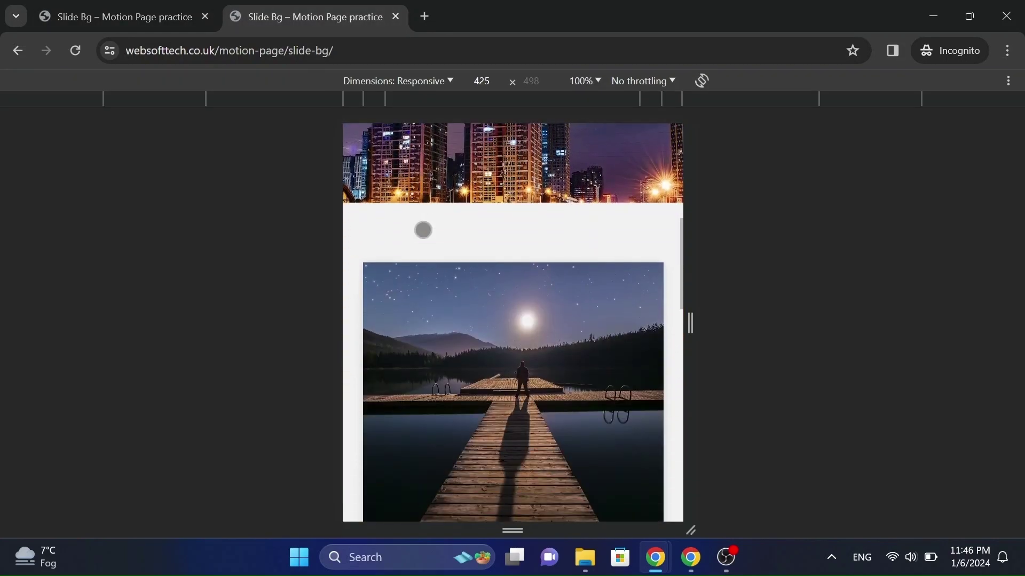
{"action": "scroll", "coordinate": [422, 229], "scroll_direction": "up", "scroll_amount": 5}
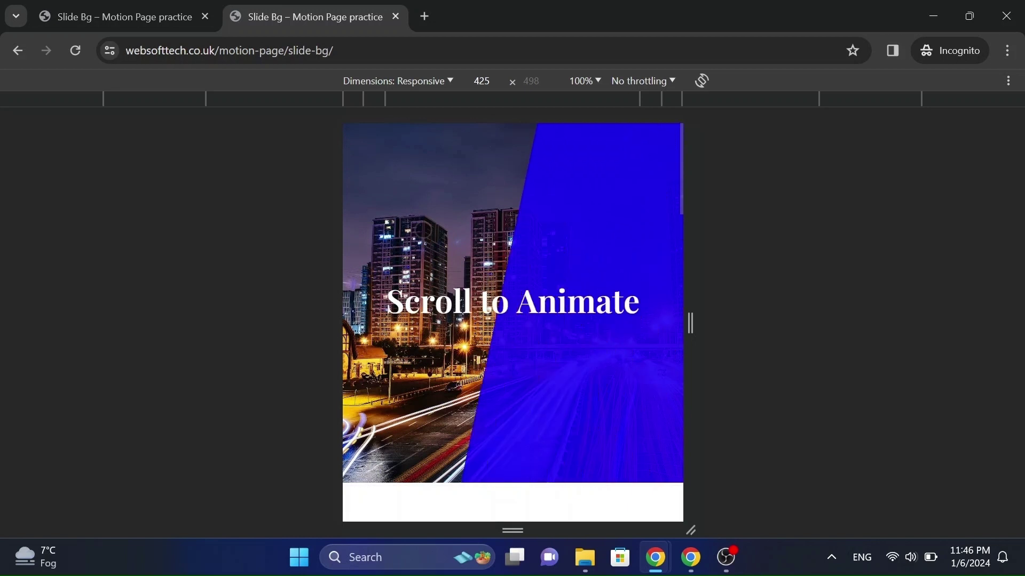
{"action": "scroll", "coordinate": [423, 230], "scroll_direction": "down", "scroll_amount": 5}
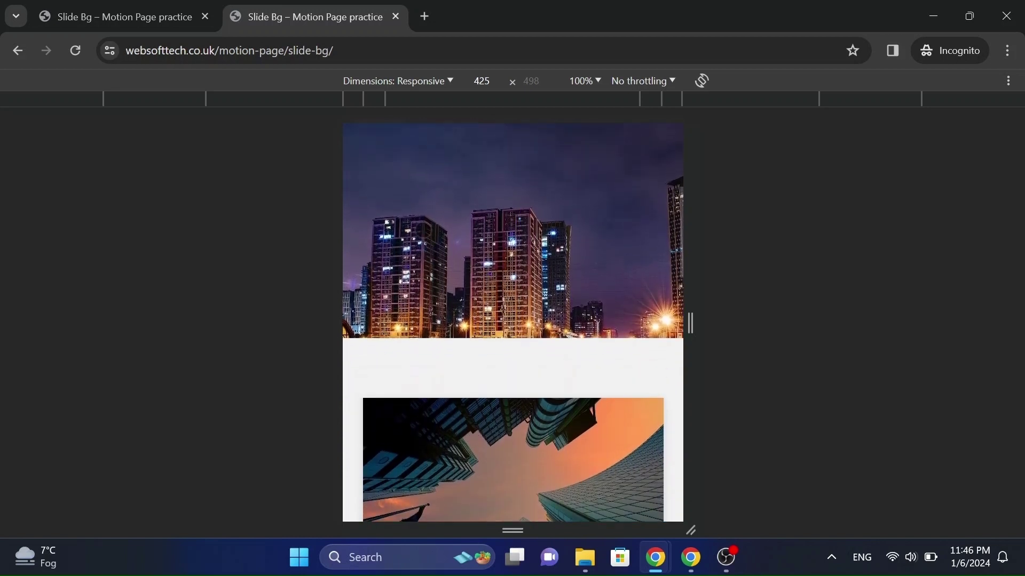
{"action": "scroll", "coordinate": [422, 231], "scroll_direction": "up", "scroll_amount": 5}
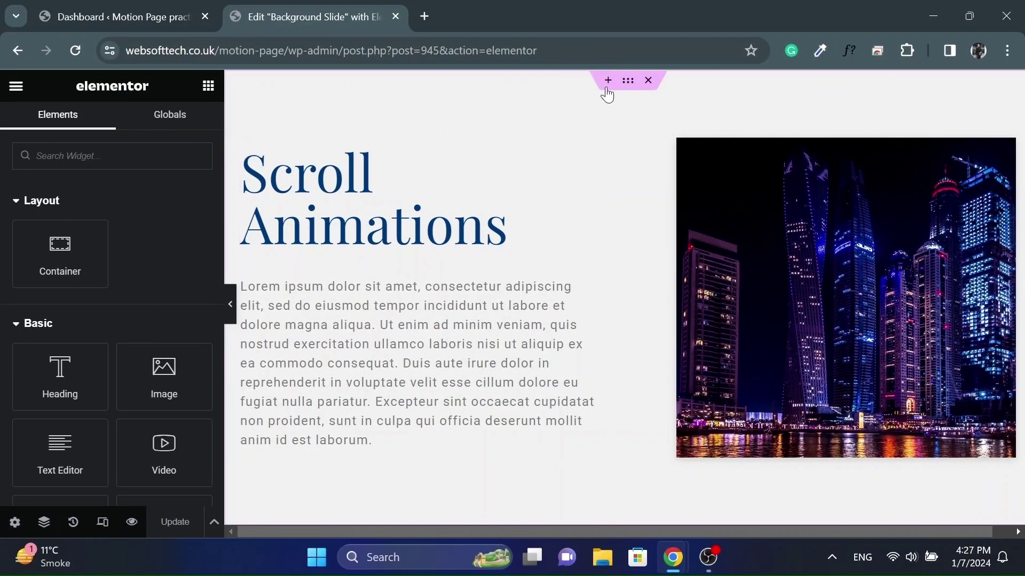
- Add a single-column container above Scroll Animations with 100 vh minimum height and centred content
{"action": "left_click", "coordinate": [608, 80]}
{"action": "left_click", "coordinate": [608, 142]}
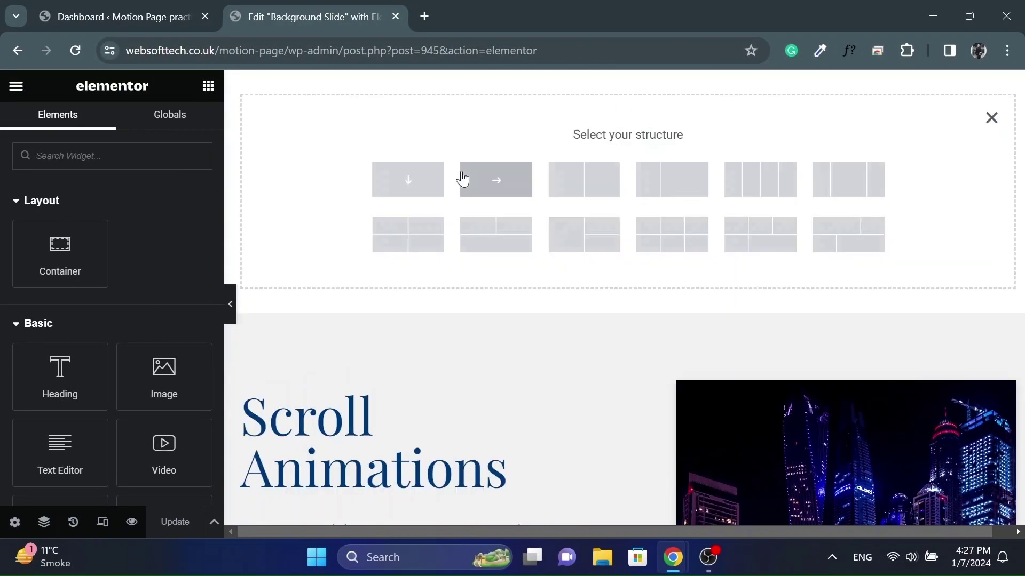
{"action": "left_click", "coordinate": [420, 195]}
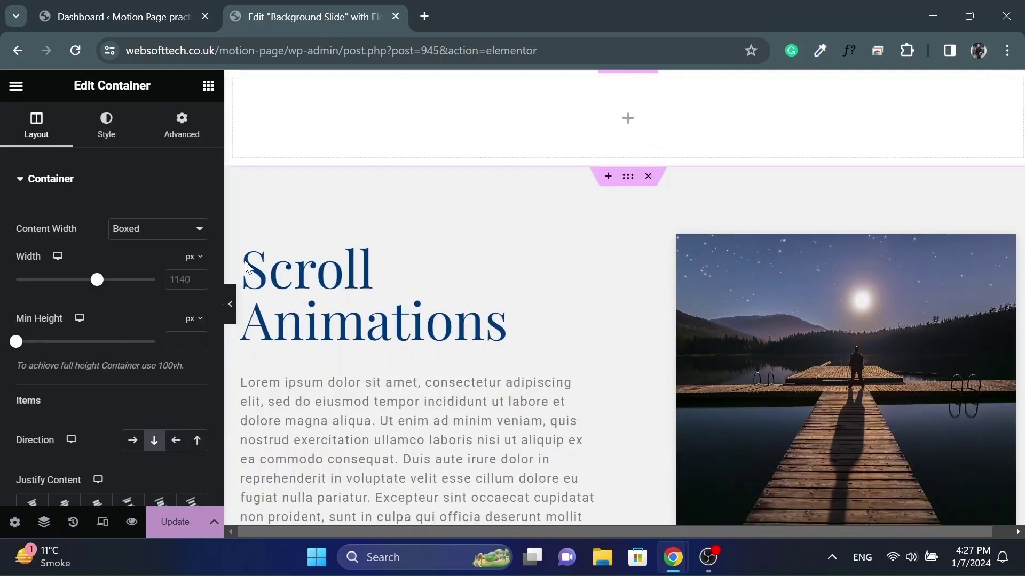
{"action": "left_click", "coordinate": [193, 318]}
{"action": "left_click", "coordinate": [190, 390]}
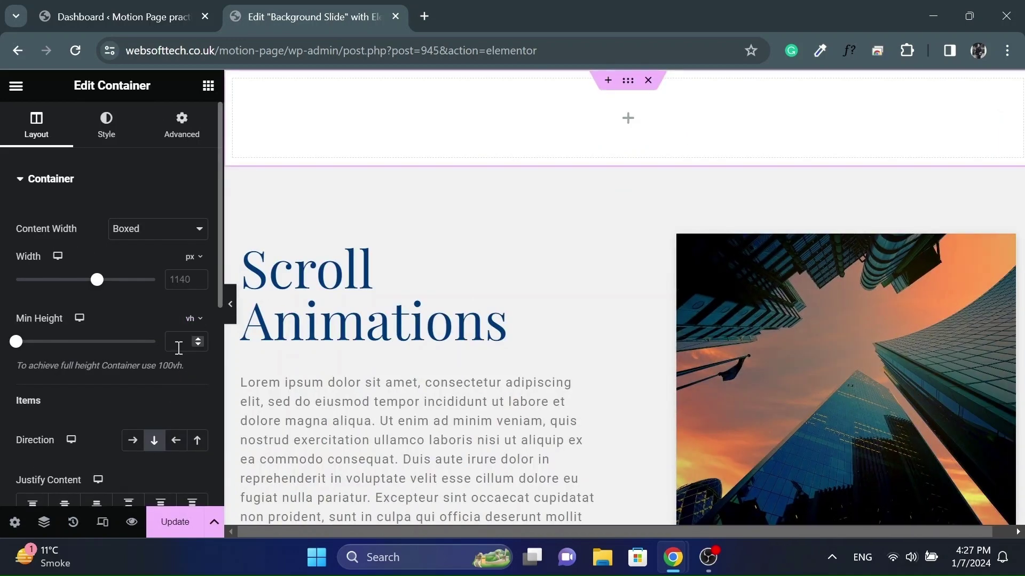
{"action": "type", "text": "100"}
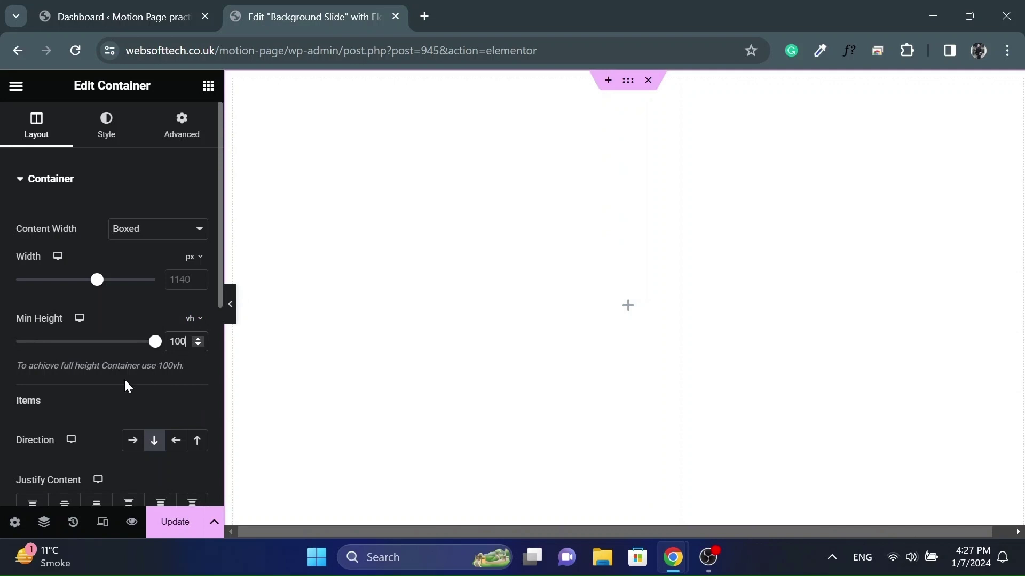
{"action": "scroll", "coordinate": [127, 385], "scroll_direction": "down", "scroll_amount": 3}
{"action": "left_click", "coordinate": [69, 386]}
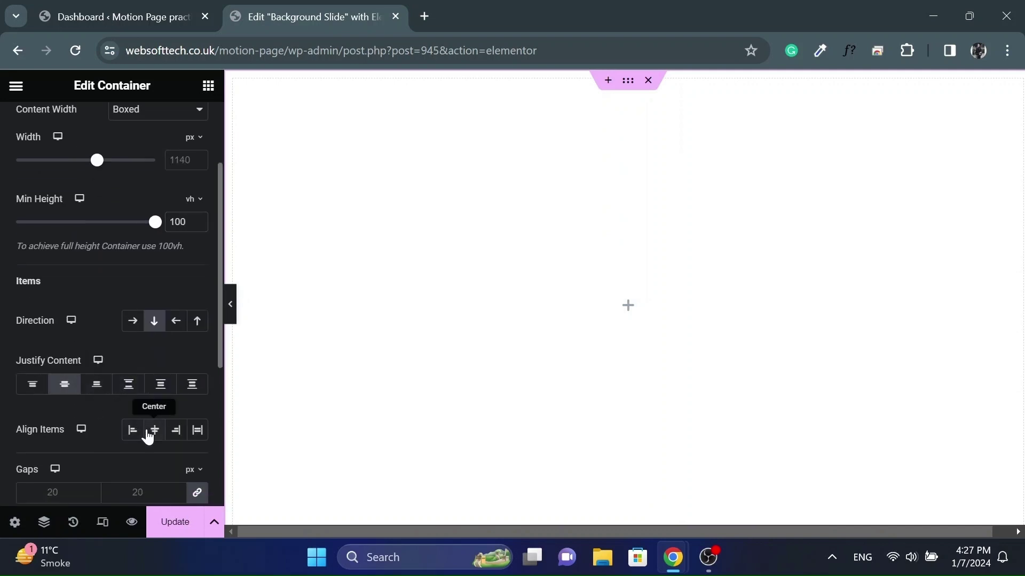
{"action": "scroll", "coordinate": [96, 342], "scroll_direction": "up", "scroll_amount": 3}
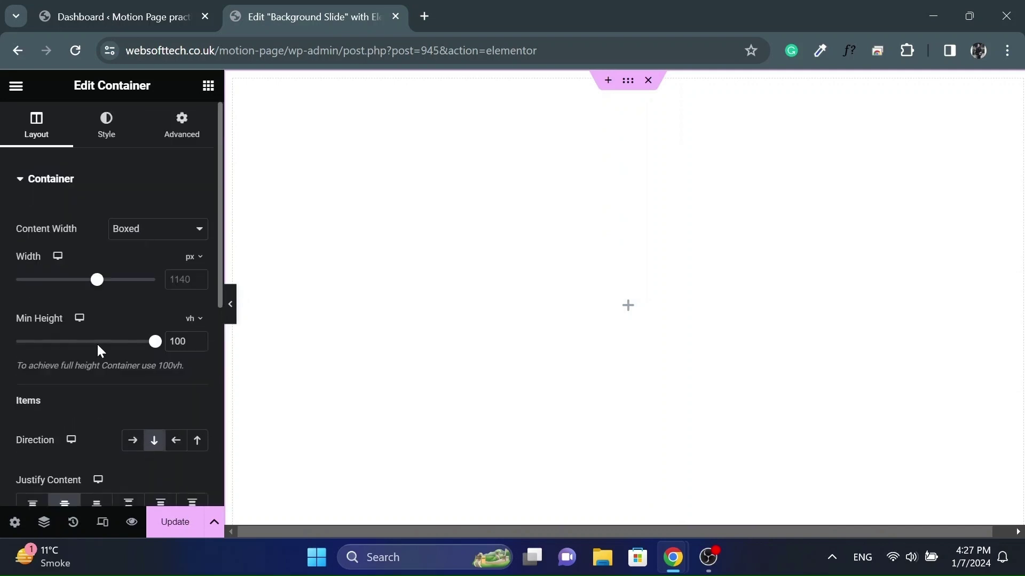
- Give the container a classic background using the night-city traffic photo
{"action": "left_click", "coordinate": [112, 139]}
{"action": "left_click", "coordinate": [128, 256]}
{"action": "left_click", "coordinate": [149, 349]}
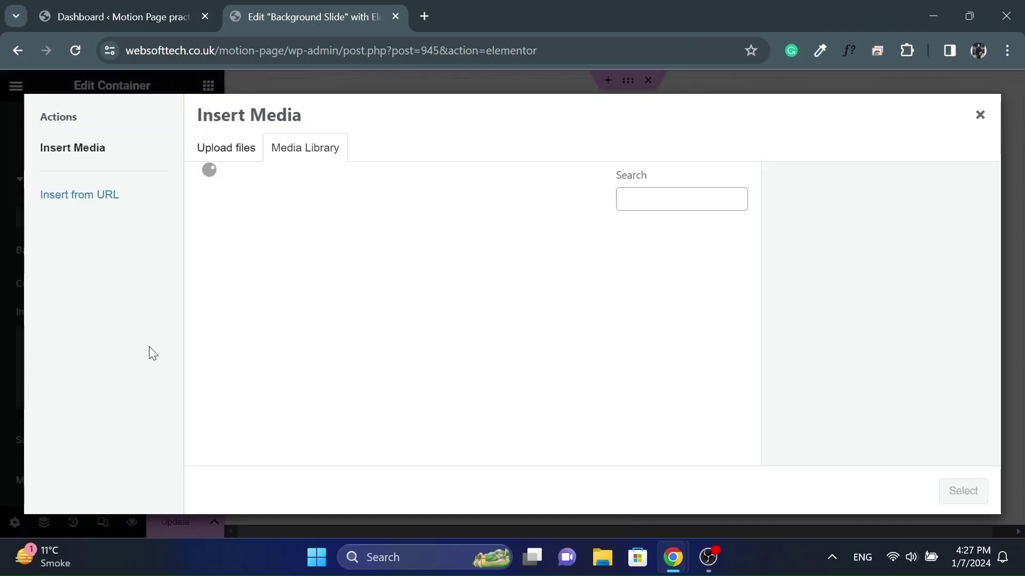
{"action": "left_click", "coordinate": [574, 275]}
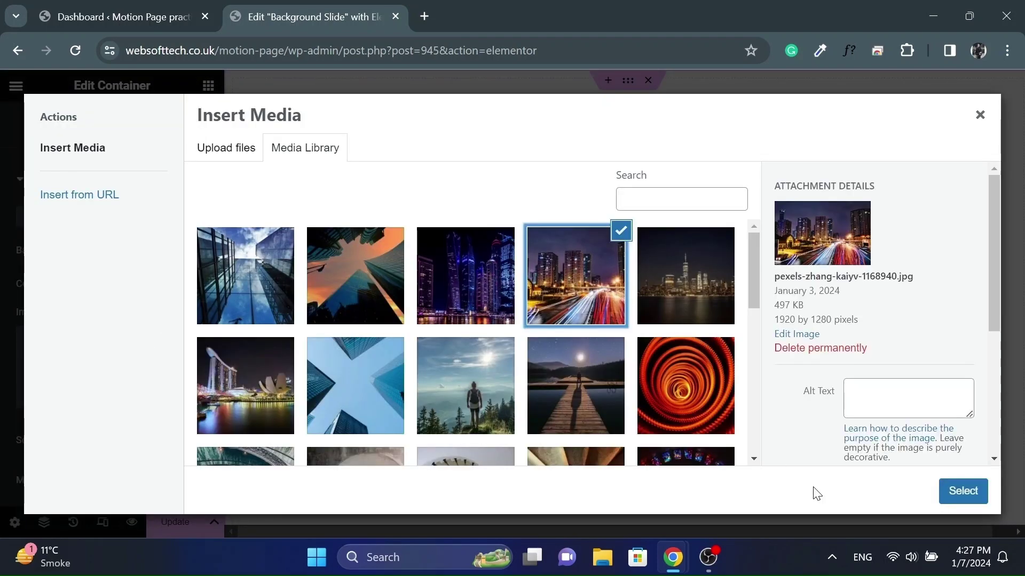
{"action": "left_click", "coordinate": [954, 494]}
- Set the background to Center Center, No-repeat, Cover, and drop a heading into the section
{"action": "scroll", "coordinate": [139, 312], "scroll_direction": "down", "scroll_amount": 3}
{"action": "left_click", "coordinate": [141, 295]}
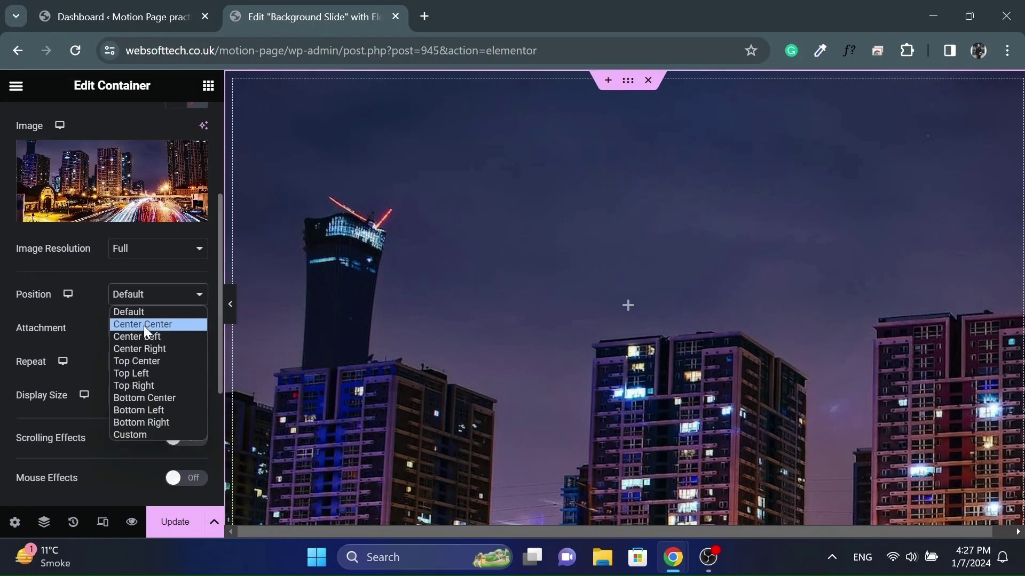
{"action": "left_click", "coordinate": [143, 324]}
{"action": "left_click", "coordinate": [143, 362]}
{"action": "left_click", "coordinate": [140, 389]}
{"action": "left_click", "coordinate": [139, 395]}
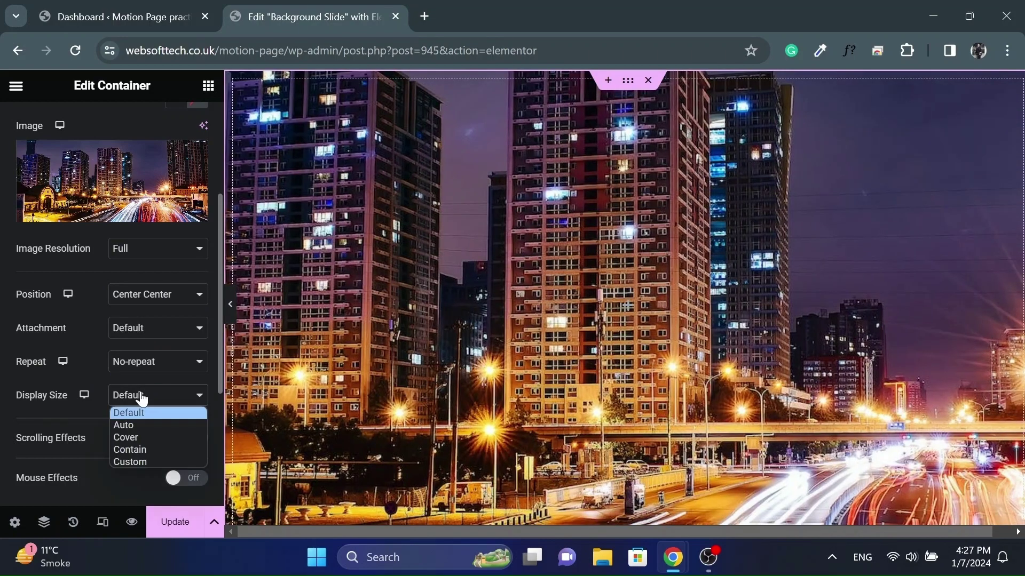
{"action": "left_click", "coordinate": [135, 438]}
{"action": "left_click", "coordinate": [208, 86]}
{"action": "left_click_drag", "start_coordinate": [55, 373], "coordinate": [556, 335]}
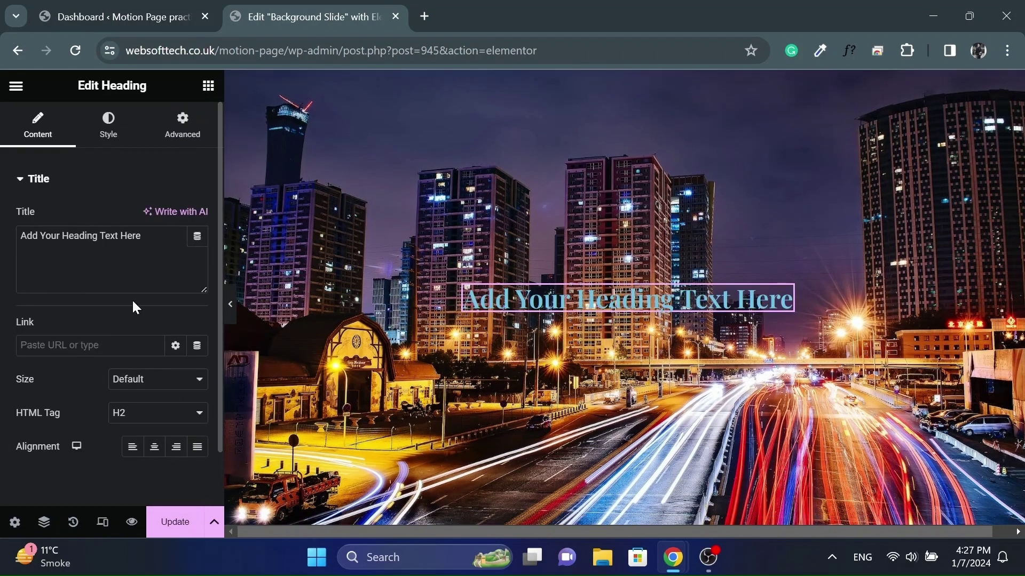
- Change the heading text to 'Scroll to Animate', coloured global White at 70 px size
{"action": "triple_click", "coordinate": [71, 267]}
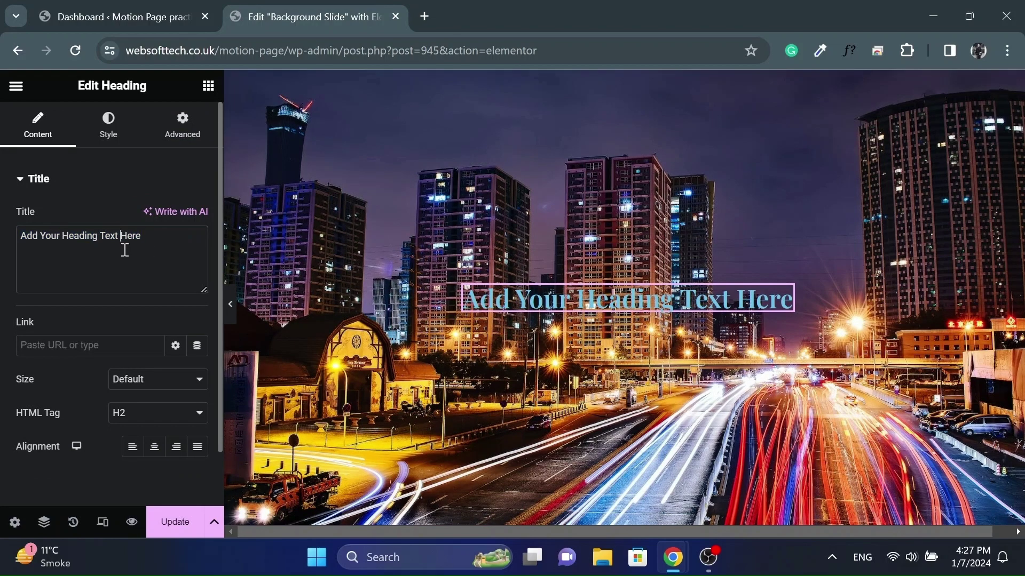
{"action": "type", "text": "Scroll to Animate"}
{"action": "left_click", "coordinate": [108, 125]}
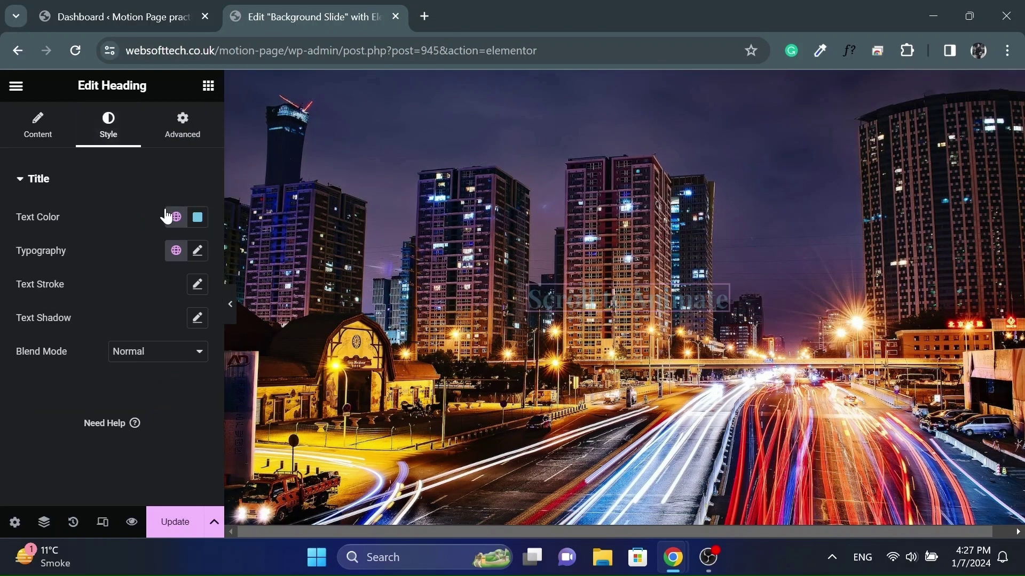
{"action": "left_click", "coordinate": [175, 217]}
{"action": "left_click", "coordinate": [81, 421]}
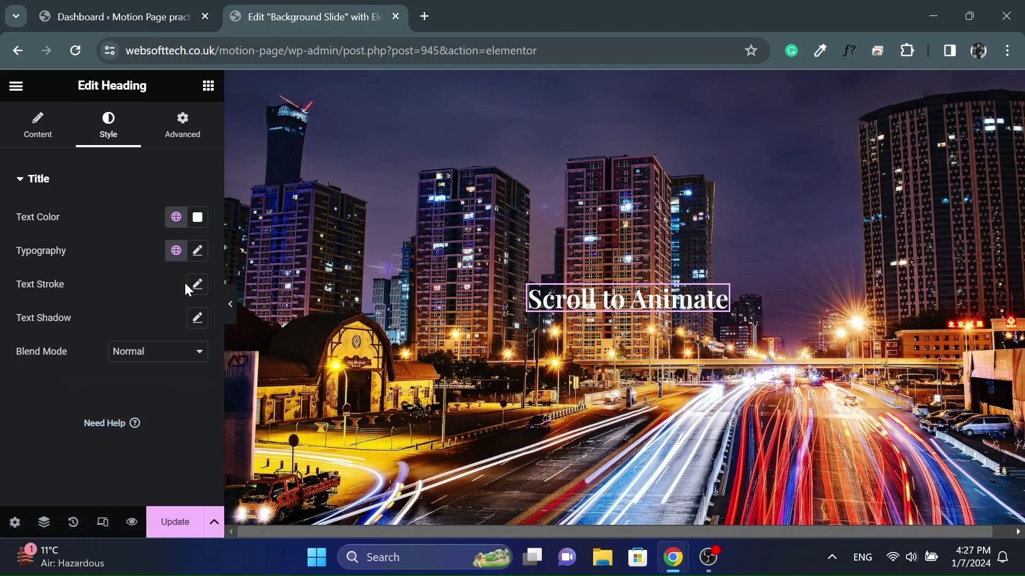
{"action": "left_click", "coordinate": [198, 250]}
{"action": "type", "text": "70"}
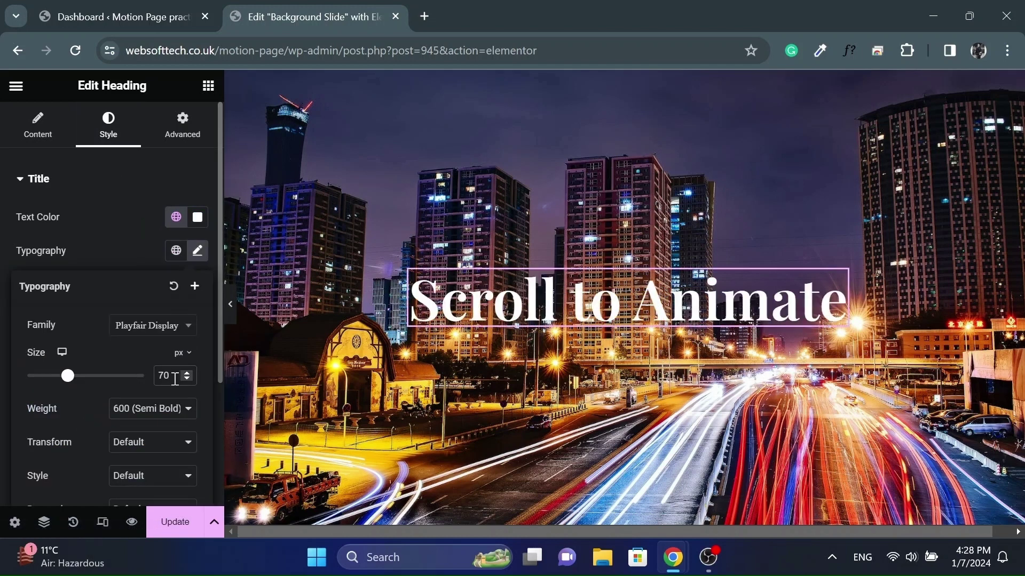
{"action": "left_click", "coordinate": [200, 254]}
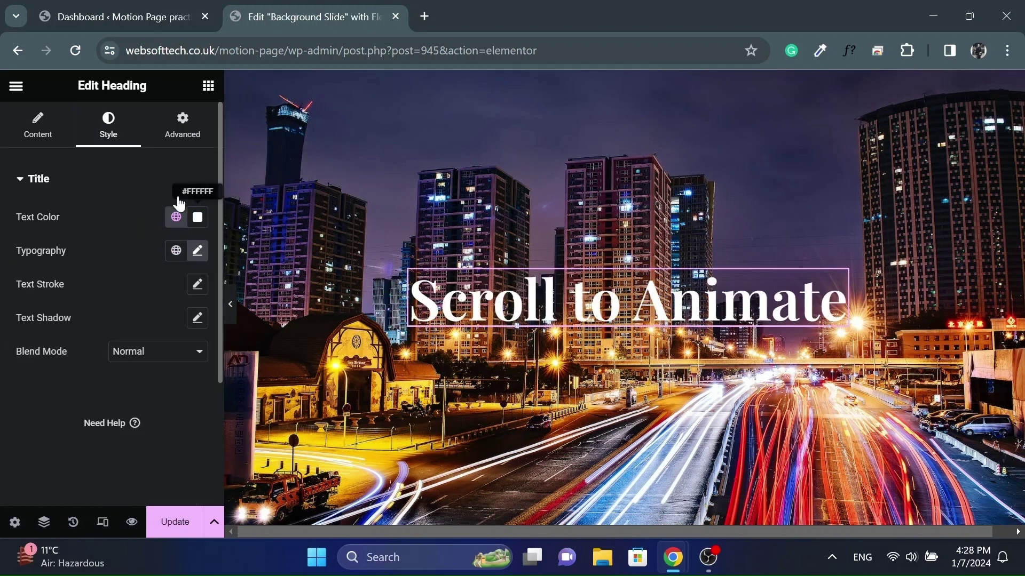
{"action": "left_click", "coordinate": [209, 86]}
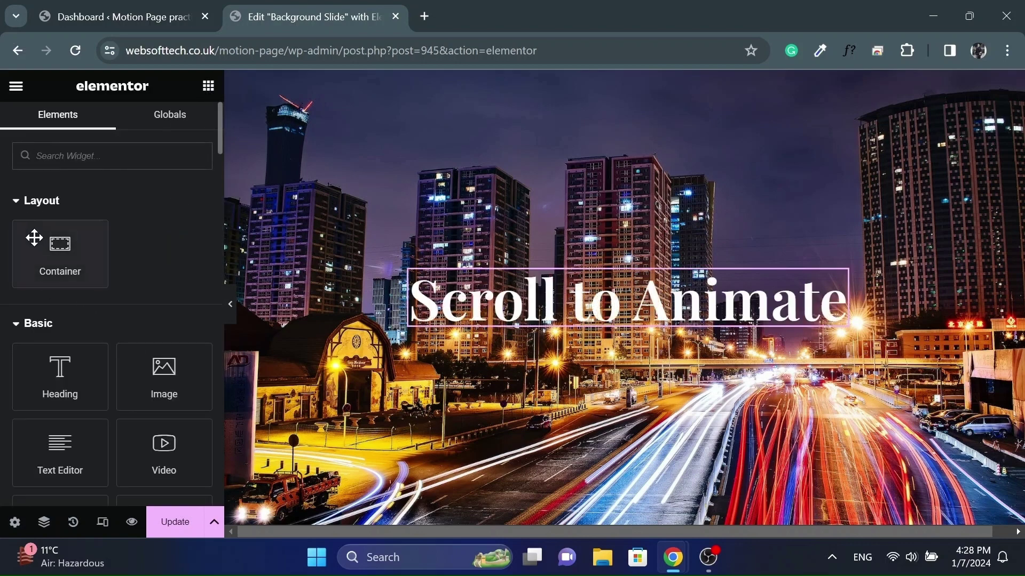
- Add a container above the heading, positioned Absolute and anchored to the right
{"action": "left_click_drag", "start_coordinate": [33, 237], "coordinate": [433, 281]}
{"action": "left_click", "coordinate": [182, 128]}
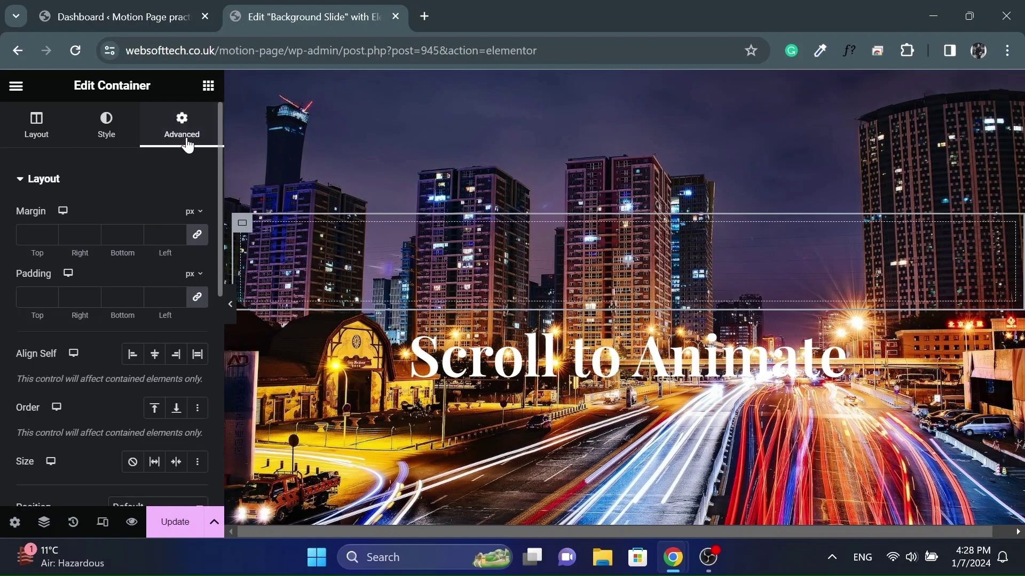
{"action": "scroll", "coordinate": [90, 304], "scroll_direction": "down", "scroll_amount": 5}
{"action": "scroll", "coordinate": [87, 300], "scroll_direction": "up", "scroll_amount": 1}
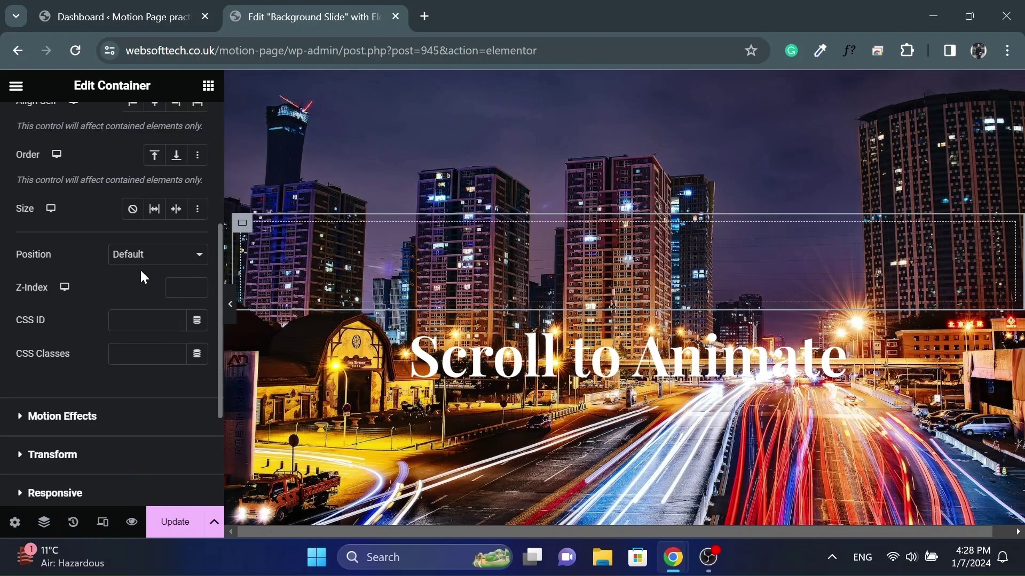
{"action": "left_click", "coordinate": [184, 256]}
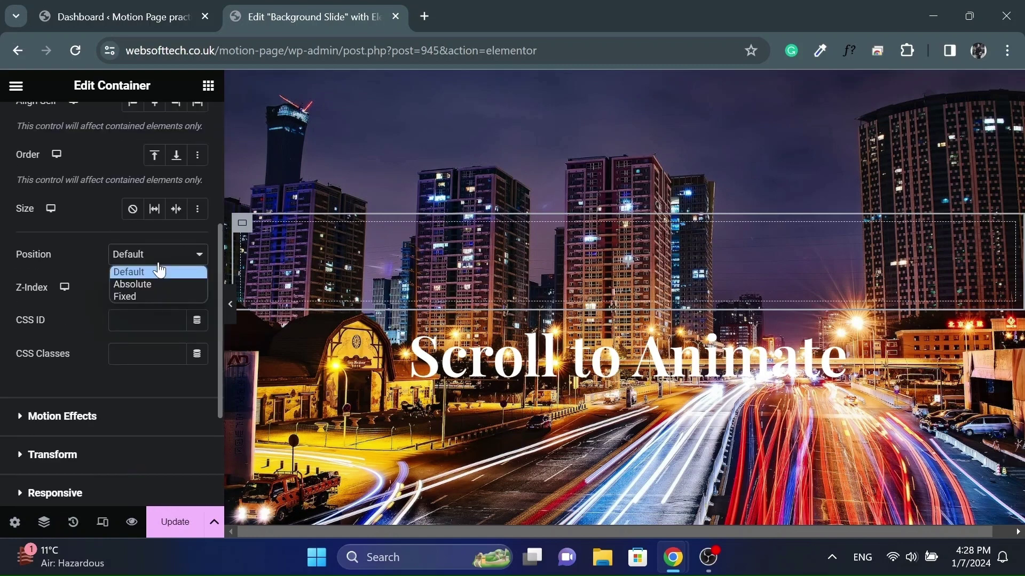
{"action": "left_click", "coordinate": [129, 283]}
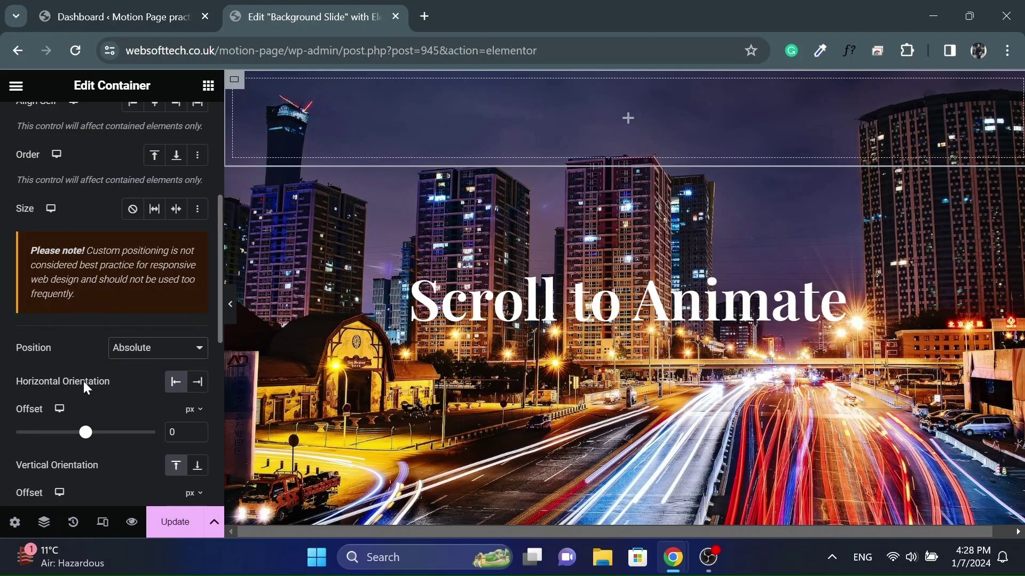
{"action": "left_click", "coordinate": [196, 383]}
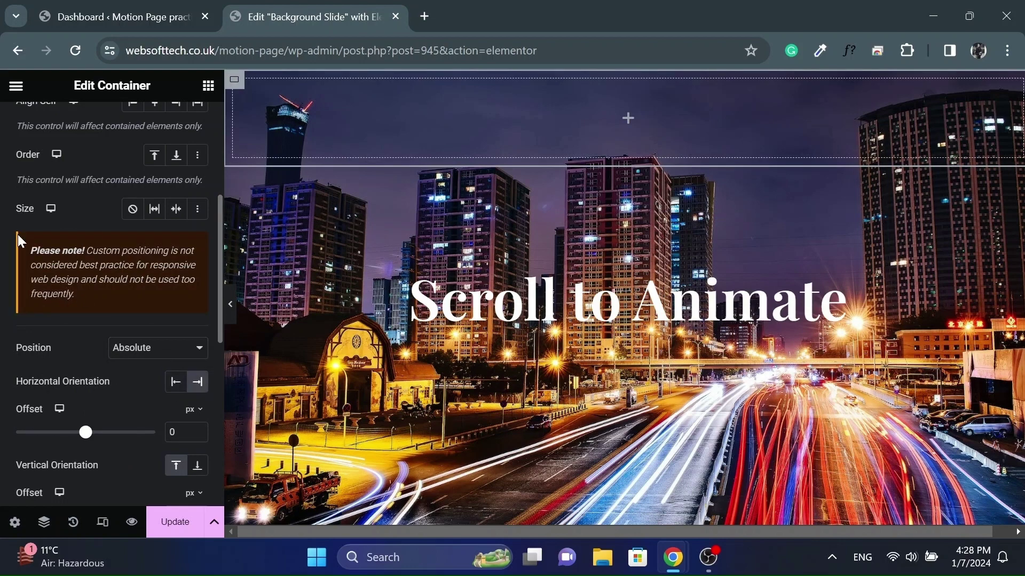
{"action": "scroll", "coordinate": [21, 241], "scroll_direction": "up", "scroll_amount": 5}
- Make the container Full Width content, 57% wide, with 100 vh minimum height
{"action": "left_click", "coordinate": [33, 129]}
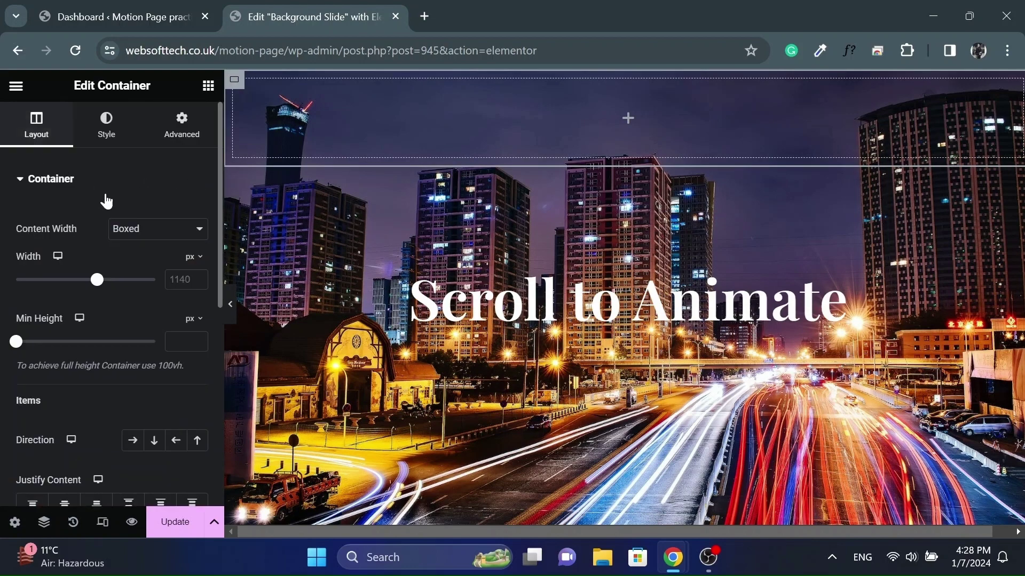
{"action": "left_click", "coordinate": [165, 236]}
{"action": "left_click", "coordinate": [139, 258]}
{"action": "left_click_drag", "start_coordinate": [154, 285], "coordinate": [100, 285]}
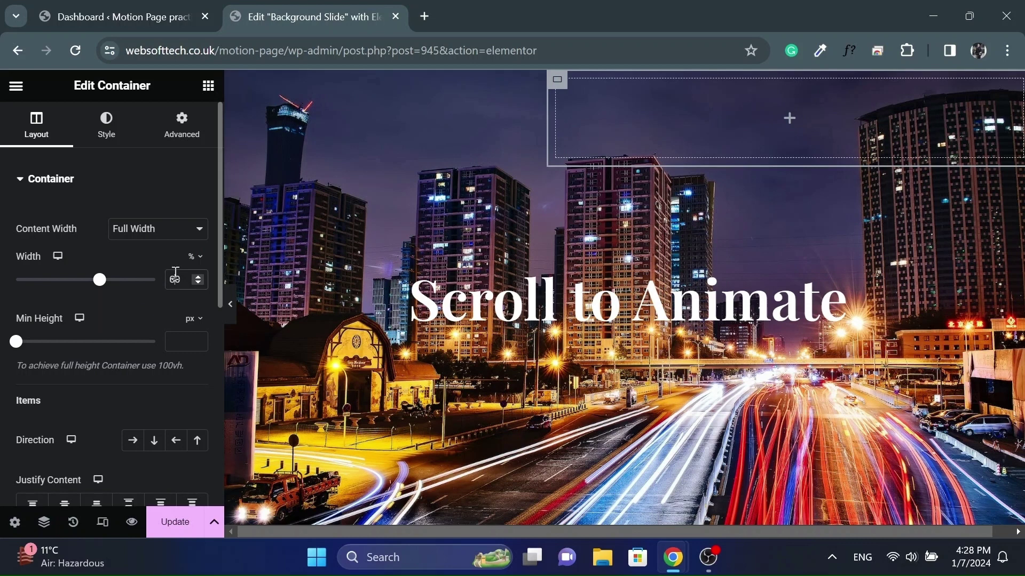
{"action": "scroll", "coordinate": [175, 272], "scroll_direction": "down", "scroll_amount": 3}
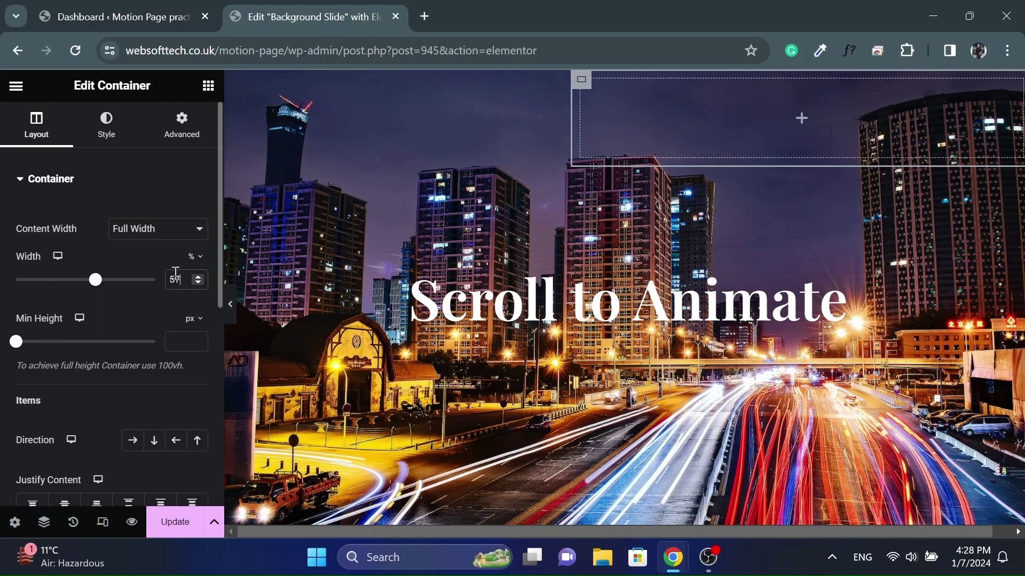
{"action": "left_click", "coordinate": [197, 321]}
{"action": "left_click", "coordinate": [189, 390]}
{"action": "left_click", "coordinate": [183, 344]}
{"action": "type", "text": "100"}
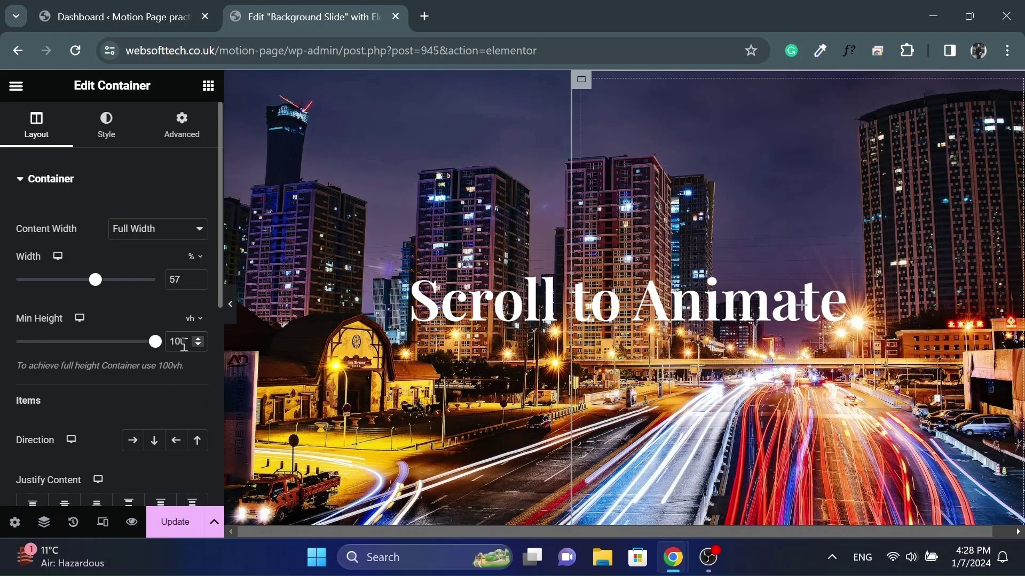
- Give the panel a gradient background from blue #1800FFE0 to transparent #F2295B00
{"action": "left_click", "coordinate": [109, 145]}
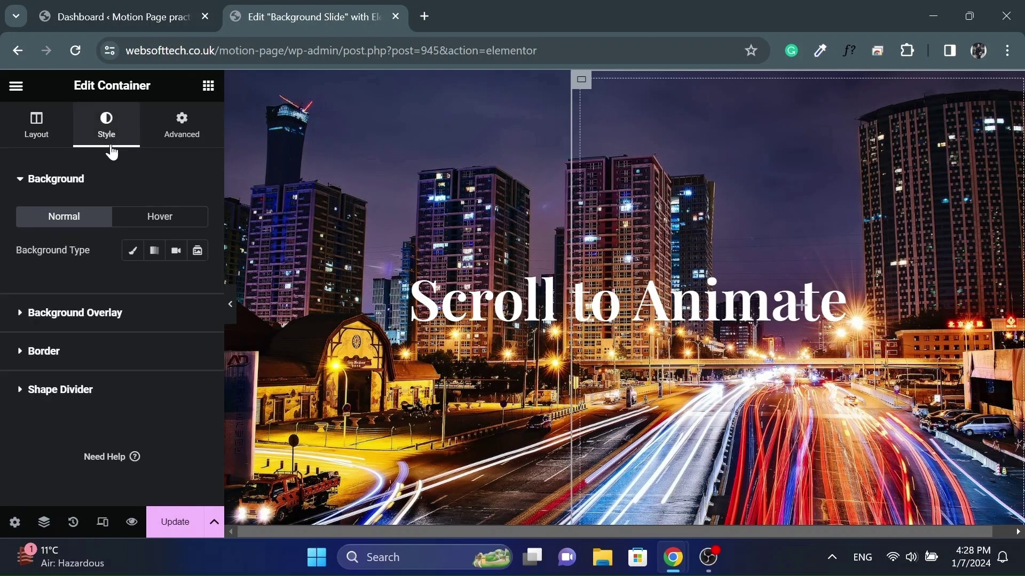
{"action": "left_click", "coordinate": [154, 254]}
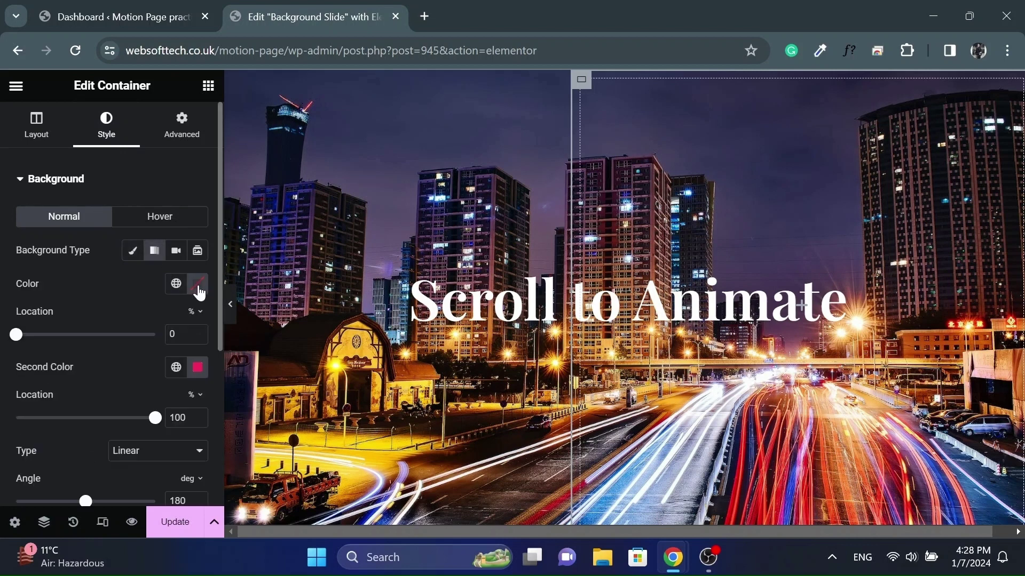
{"action": "left_click", "coordinate": [199, 288]}
{"action": "type", "text": "#1800FFE0"}
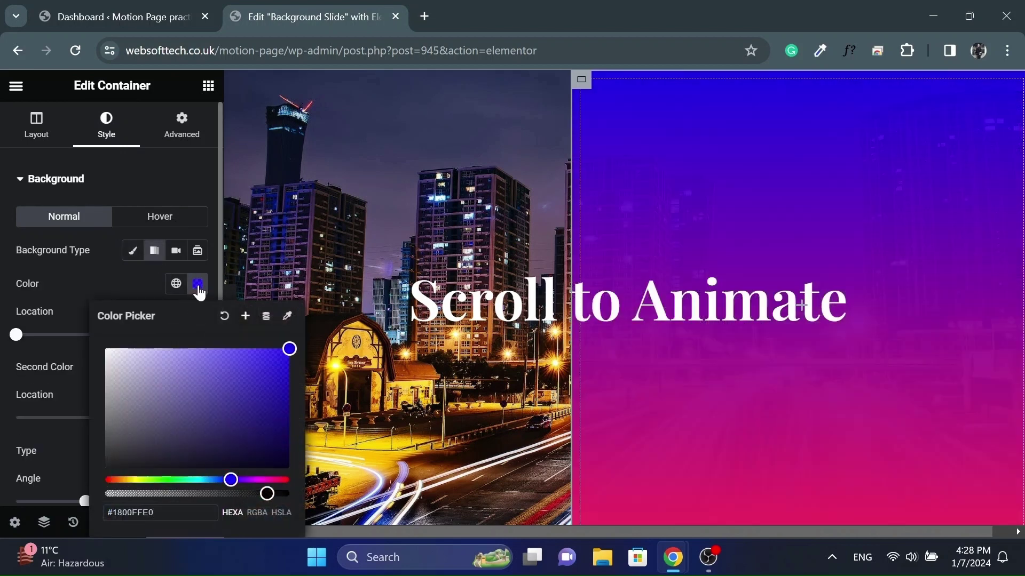
{"action": "left_click", "coordinate": [199, 292]}
{"action": "left_click", "coordinate": [198, 367]}
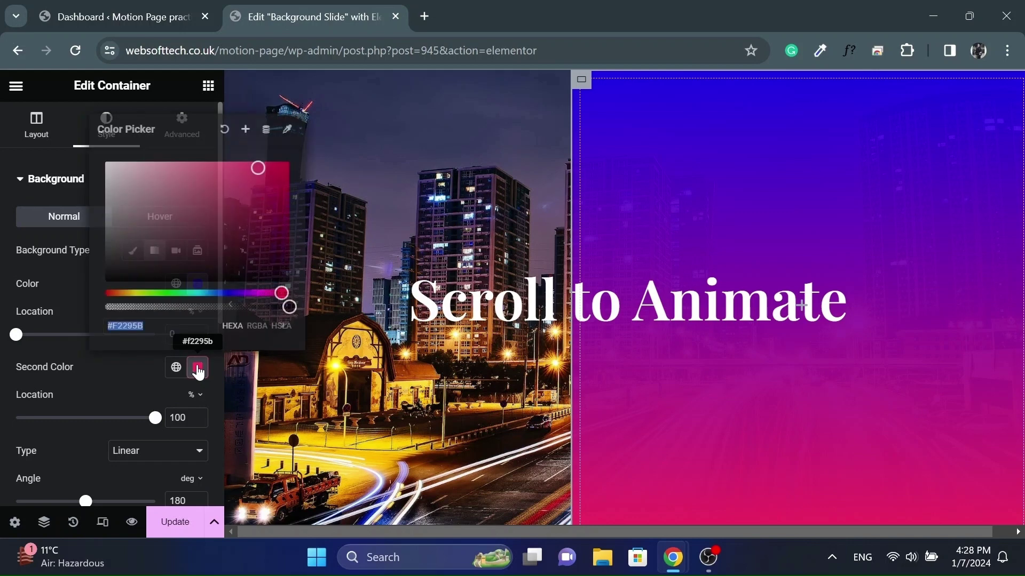
{"action": "left_click", "coordinate": [156, 319]}
{"action": "type", "text": "00"}
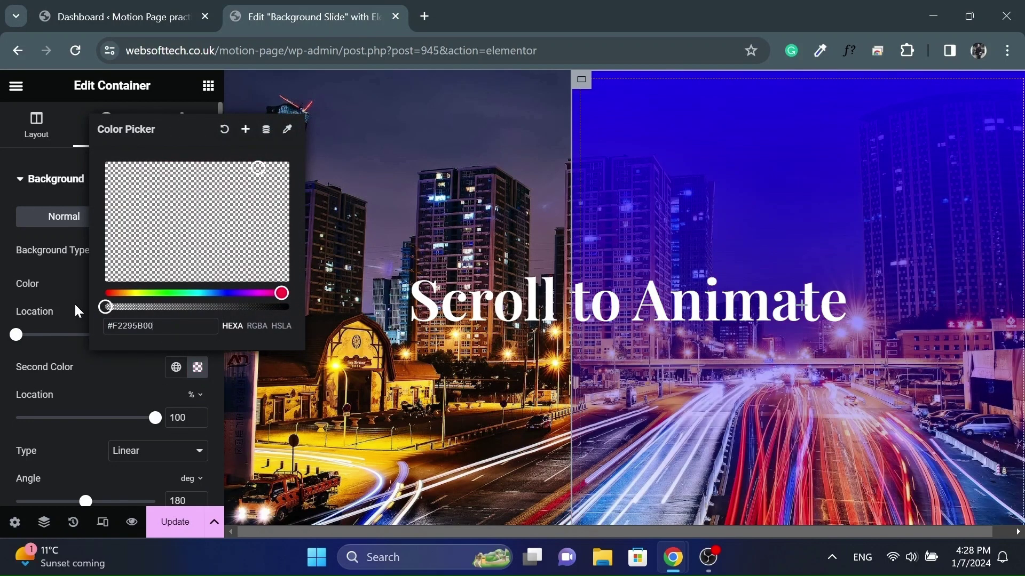
{"action": "left_click", "coordinate": [4, 309]}
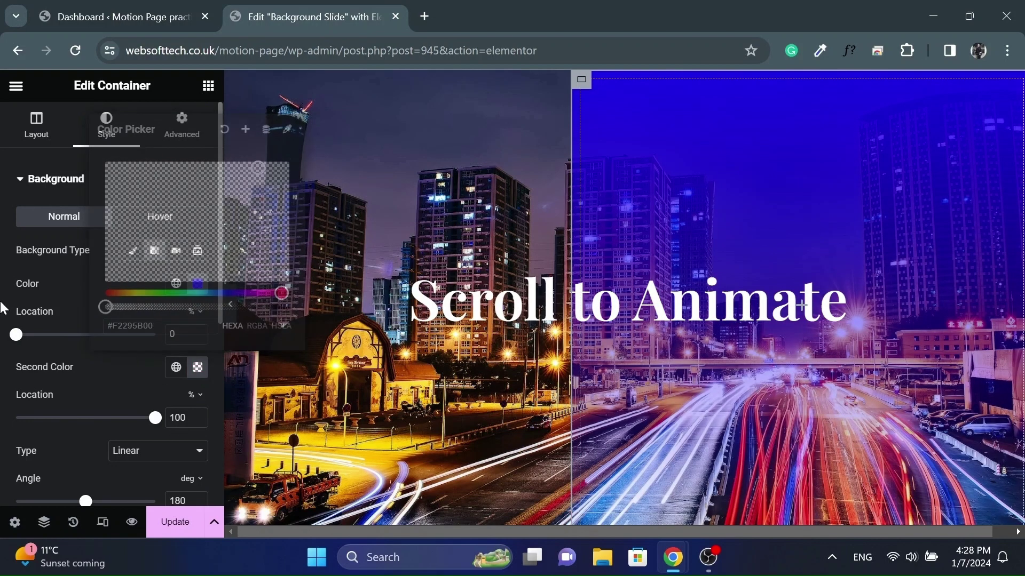
- Set the first colour stop to 82% and the gradient angle to 282°, then preview the hero
{"action": "left_click", "coordinate": [168, 333]}
{"action": "type", "text": "8"}
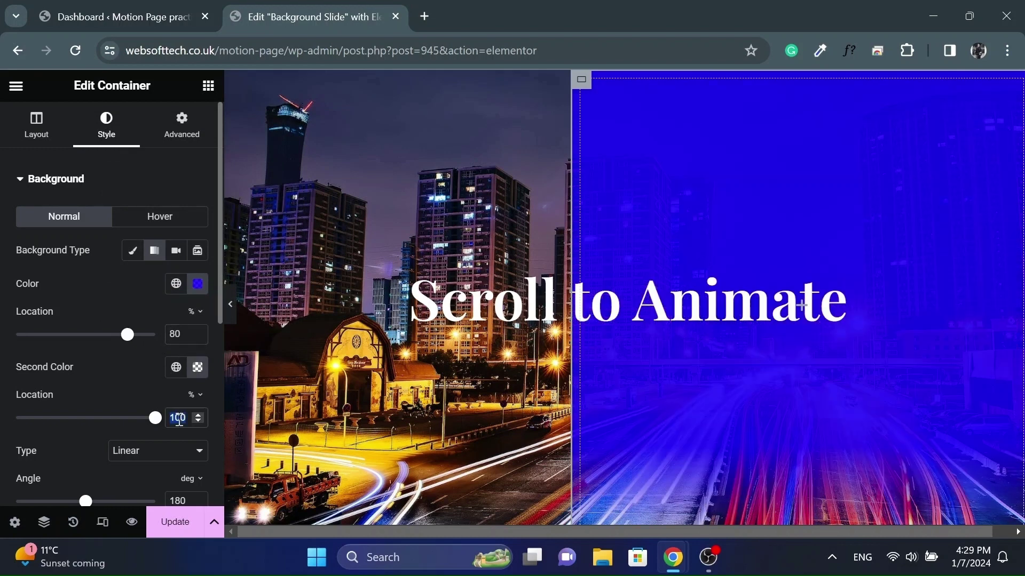
{"action": "type", "text": "80"}
{"action": "left_click", "coordinate": [179, 334]}
{"action": "scroll", "coordinate": [179, 335], "scroll_direction": "up", "scroll_amount": 2}
{"action": "scroll", "coordinate": [168, 460], "scroll_direction": "down", "scroll_amount": 1}
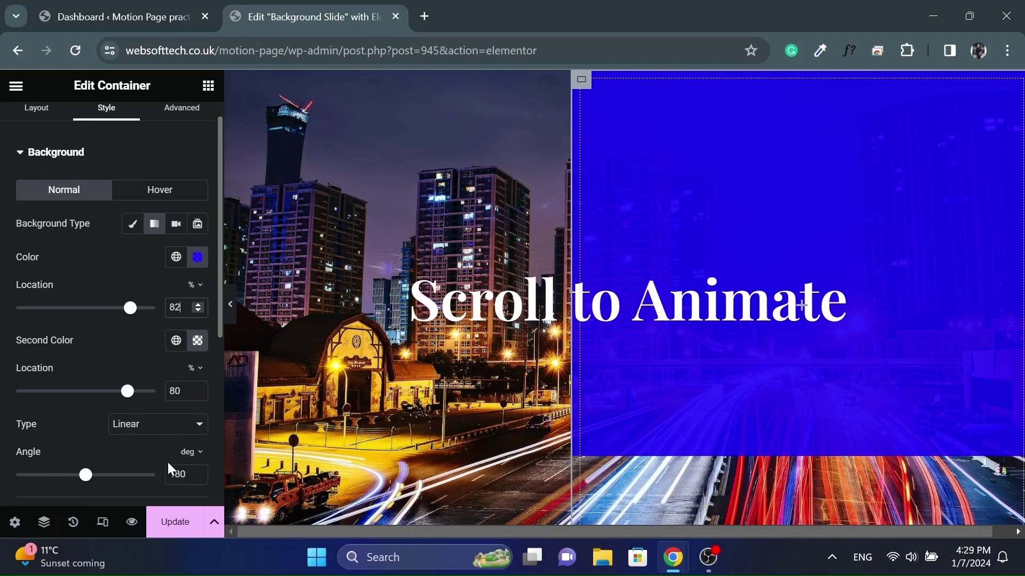
{"action": "left_click", "coordinate": [175, 474]}
{"action": "key", "text": "BackSpace"}
{"action": "type", "text": "232"}
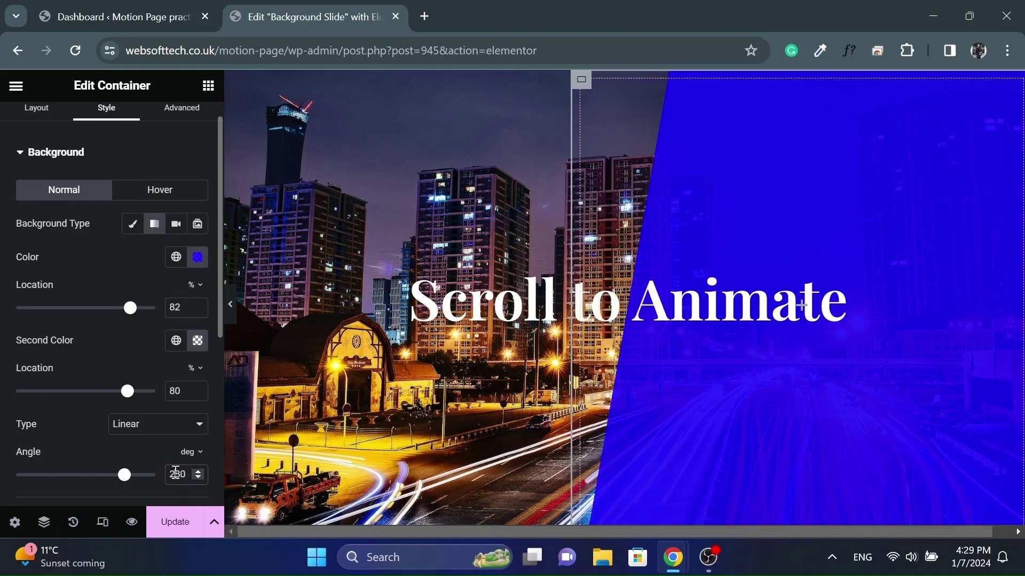
{"action": "key", "text": "ctrl+p"}
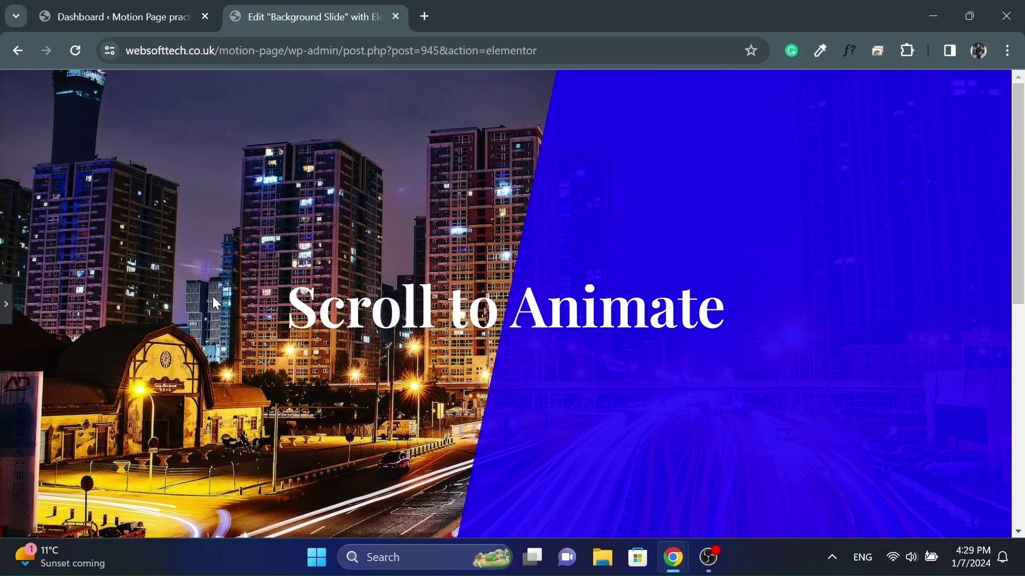
{"action": "left_click", "coordinate": [4, 315]}
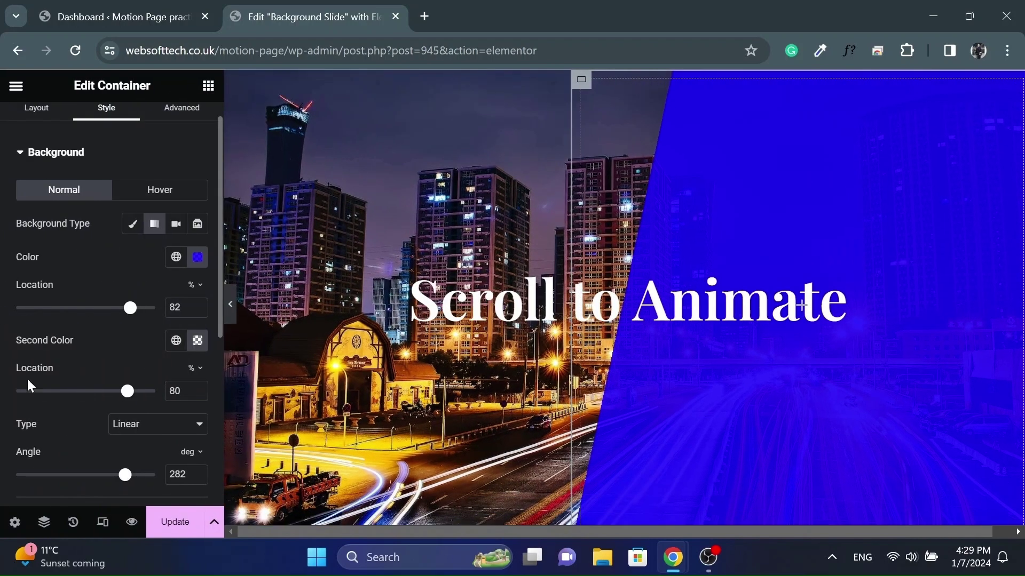
- In mobile preview, select the Heading in the Navigator and centre-align it
{"action": "left_click", "coordinate": [102, 523]}
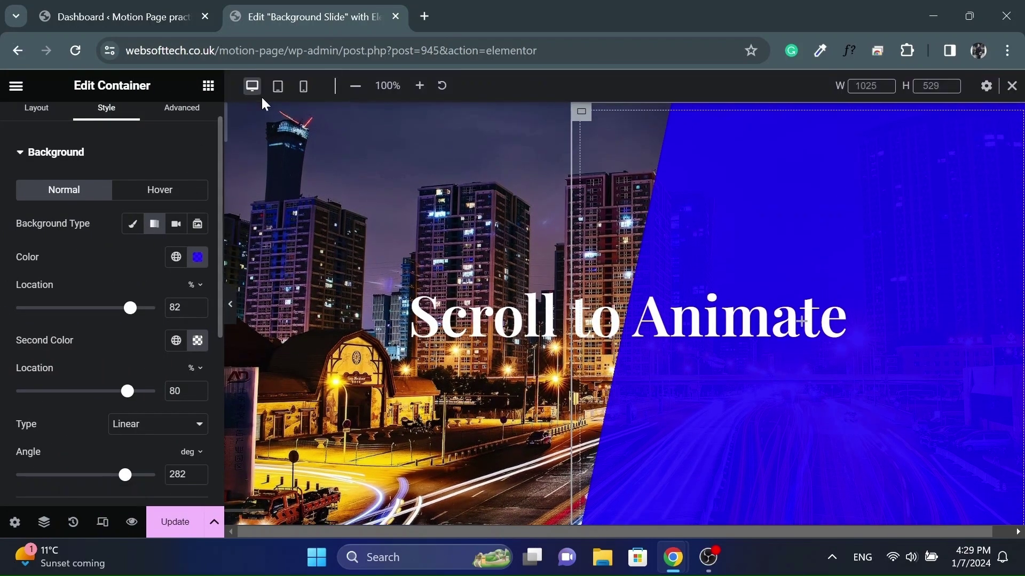
{"action": "left_click", "coordinate": [303, 98]}
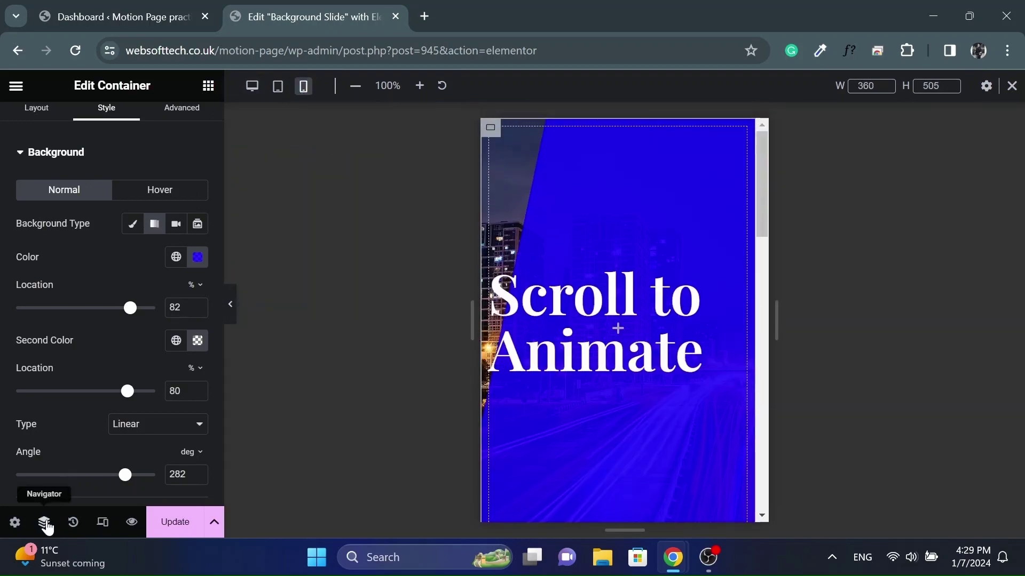
{"action": "left_click", "coordinate": [43, 522]}
{"action": "left_click", "coordinate": [881, 248]}
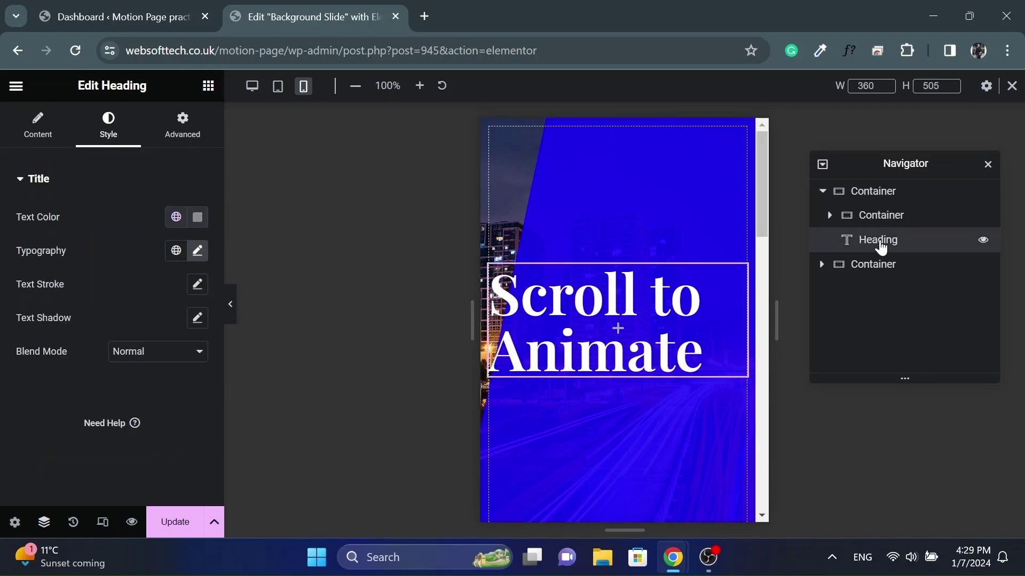
{"action": "left_click", "coordinate": [36, 131]}
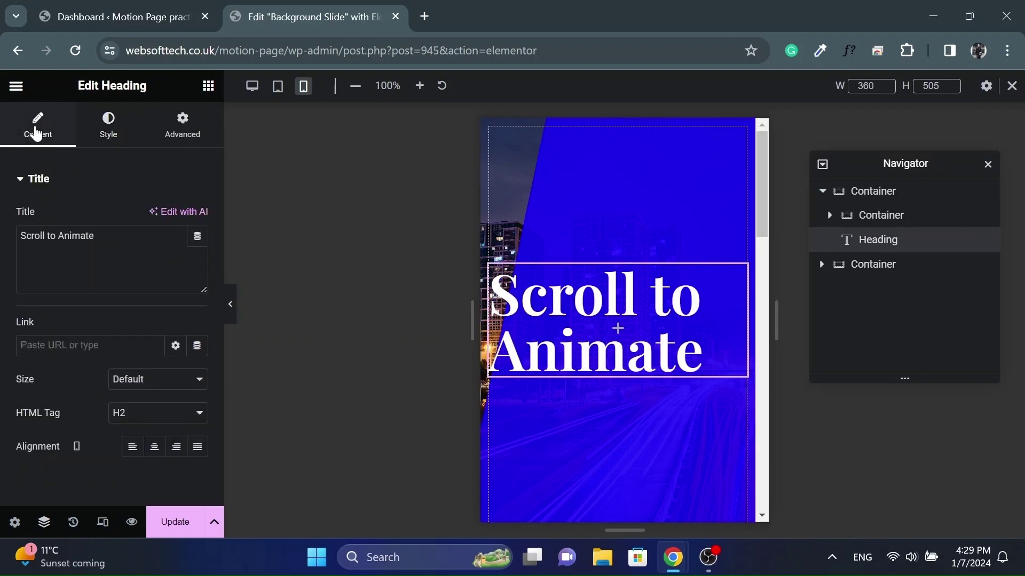
{"action": "left_click", "coordinate": [155, 447]}
- Set the mobile heading font size to 40 px, save with Update, and exit responsive mode
{"action": "left_click", "coordinate": [107, 126]}
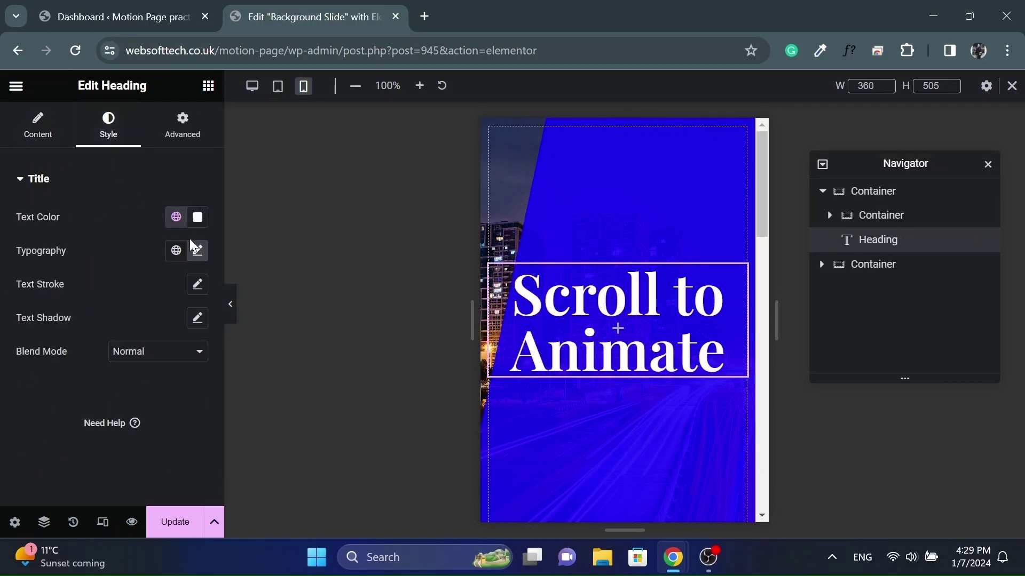
{"action": "left_click", "coordinate": [197, 250]}
{"action": "left_click", "coordinate": [163, 377]}
{"action": "type", "text": "33"}
{"action": "key", "text": "Up"}
{"action": "key", "text": "Up"}
{"action": "key", "text": "Up"}
{"action": "key", "text": "Up"}
{"action": "key", "text": "Up"}
{"action": "key", "text": "Up"}
{"action": "key", "text": "Up"}
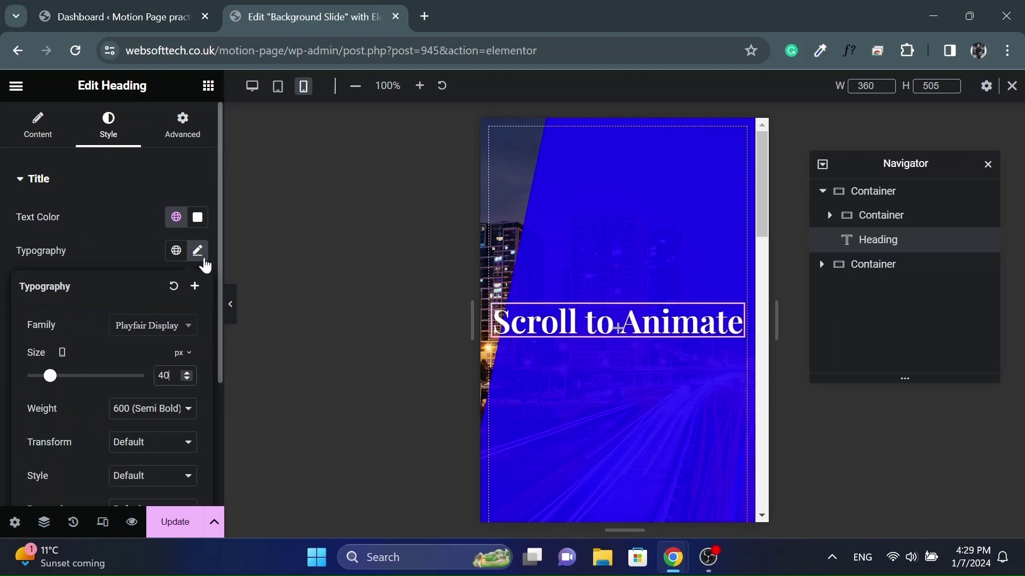
{"action": "left_click", "coordinate": [199, 255]}
{"action": "left_click", "coordinate": [160, 526]}
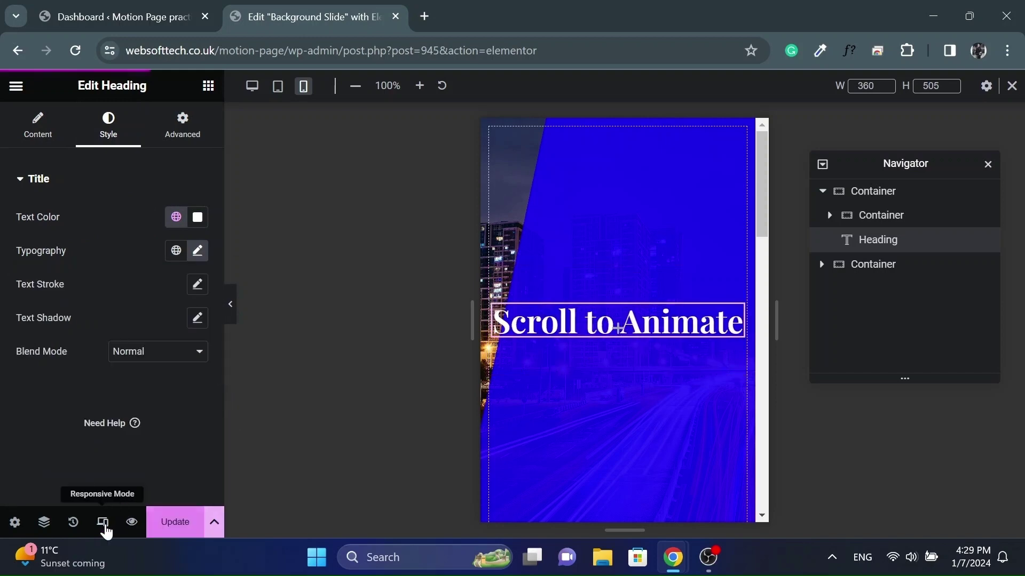
{"action": "left_click", "coordinate": [105, 526]}
- Enter 'main-co' as the CSS ID of the top hero container
{"action": "mouse_move", "coordinate": [402, 199]}
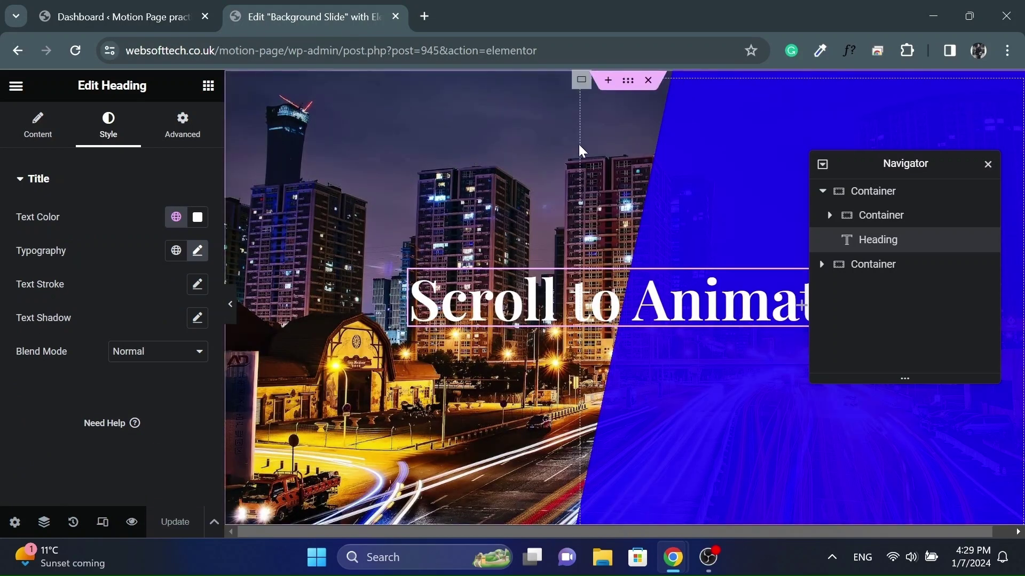
{"action": "left_click", "coordinate": [258, 161]}
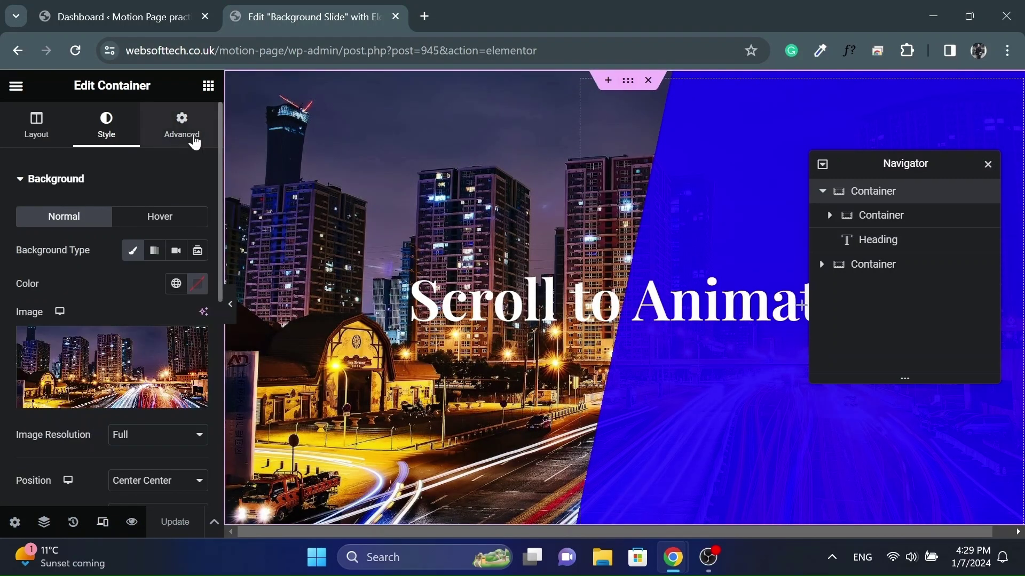
{"action": "left_click", "coordinate": [182, 131]}
{"action": "scroll", "coordinate": [105, 304], "scroll_direction": "down", "scroll_amount": 3}
{"action": "type", "text": "main-container"}
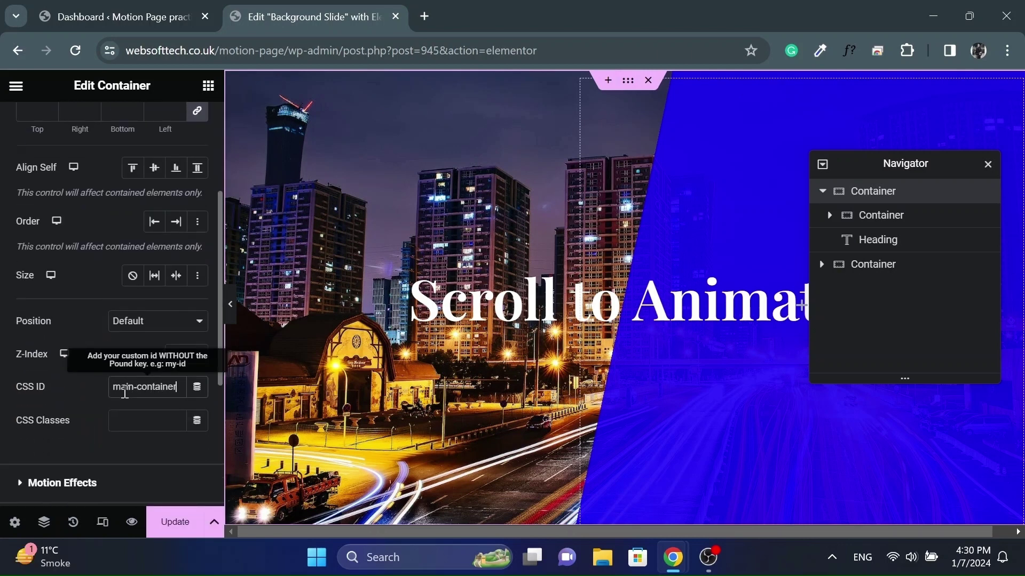
- Give the blue sliding panel container the CSS ID scroll-bg
{"action": "left_click", "coordinate": [694, 207]}
{"action": "left_click", "coordinate": [182, 131]}
{"action": "scroll", "coordinate": [113, 320], "scroll_direction": "down", "scroll_amount": 8}
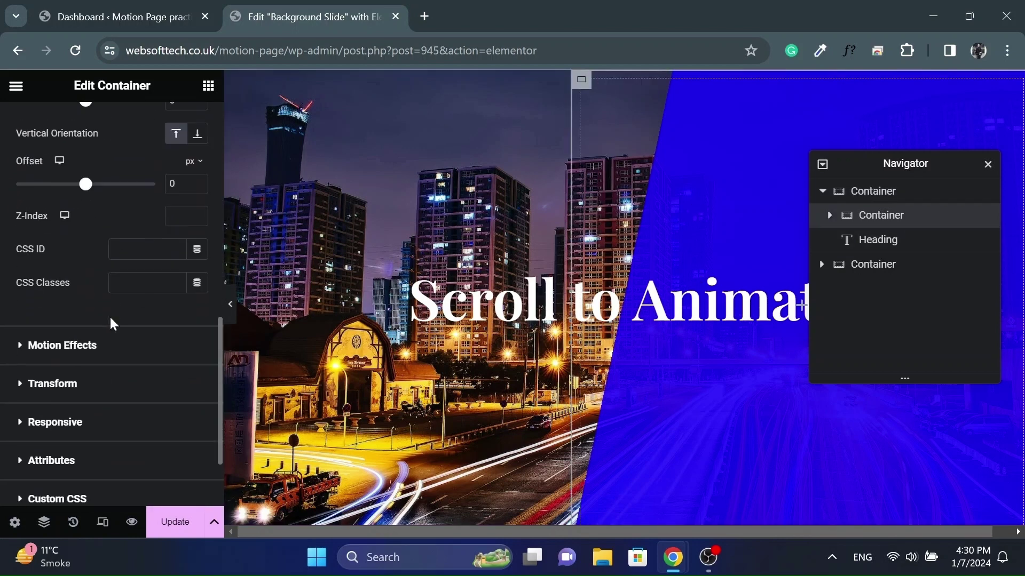
{"action": "left_click", "coordinate": [120, 259]}
{"action": "type", "text": "scroll-bg"}
- Select the Scroll to Animate heading's CSS ID value, scroll-heading, in its Advanced settings
{"action": "left_click", "coordinate": [900, 248]}
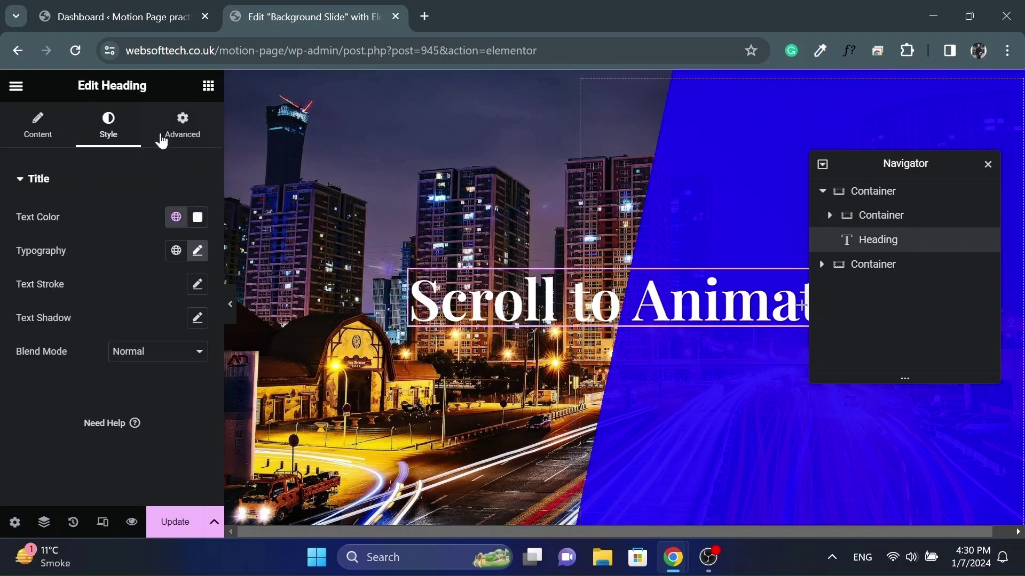
{"action": "left_click", "coordinate": [182, 128]}
{"action": "scroll", "coordinate": [110, 279], "scroll_direction": "down", "scroll_amount": 5}
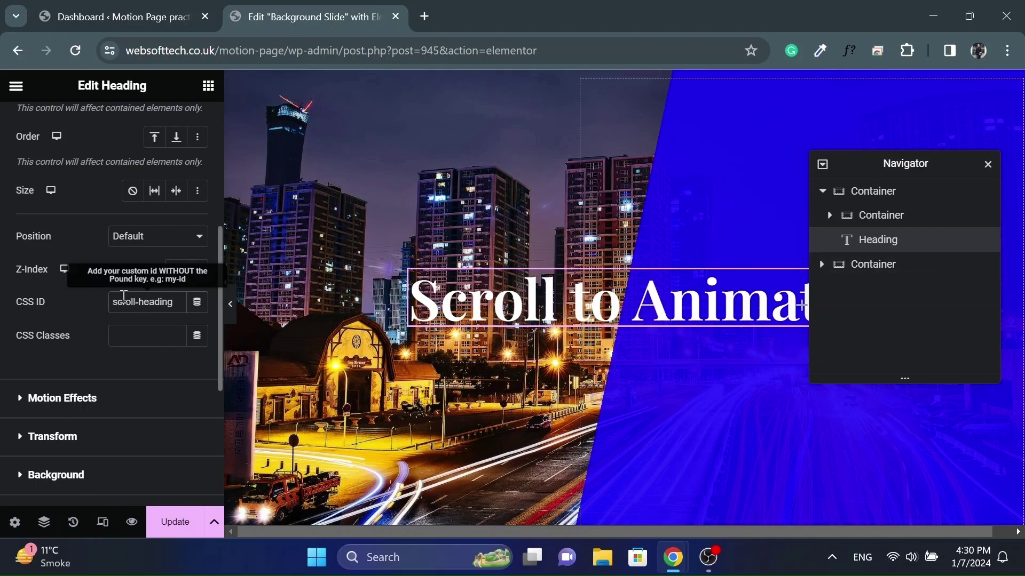
{"action": "key", "text": "ctrl+a"}
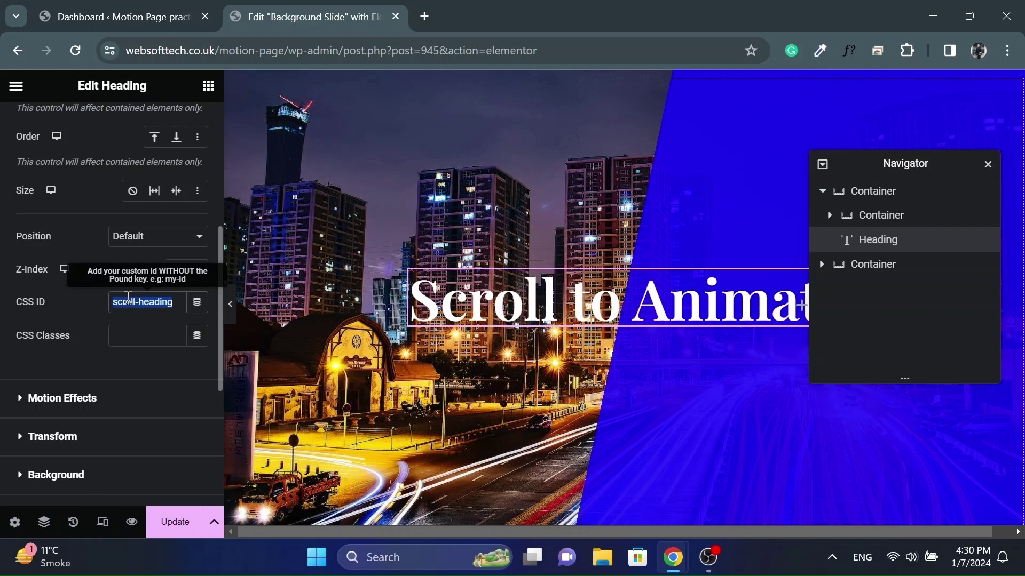
- Add custom CSS #scroll-heading{overflow: hidden;} to the heading
{"action": "scroll", "coordinate": [81, 320], "scroll_direction": "down", "scroll_amount": 5}
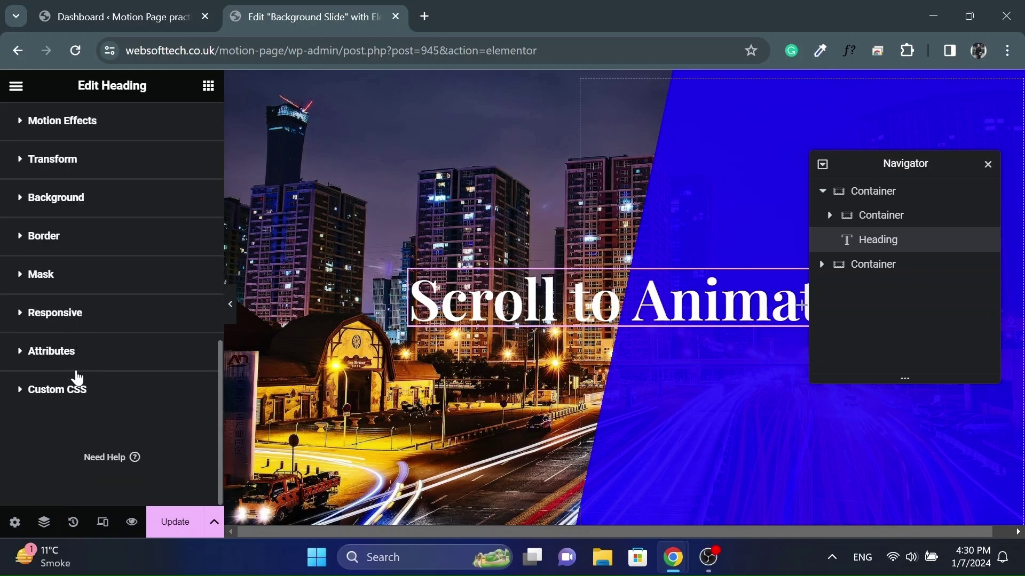
{"action": "left_click", "coordinate": [65, 390]}
{"action": "scroll", "coordinate": [98, 382], "scroll_direction": "down", "scroll_amount": 5}
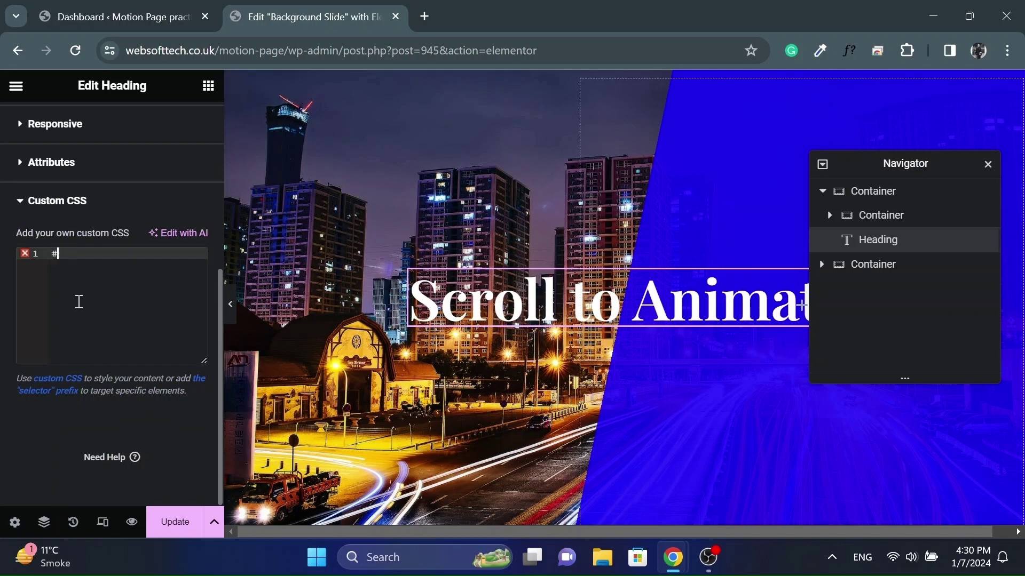
{"action": "type", "text": "scroll-heading{"}
{"action": "key", "text": "Return"}
{"action": "key", "text": "Return"}
{"action": "type", "text": "ov"}
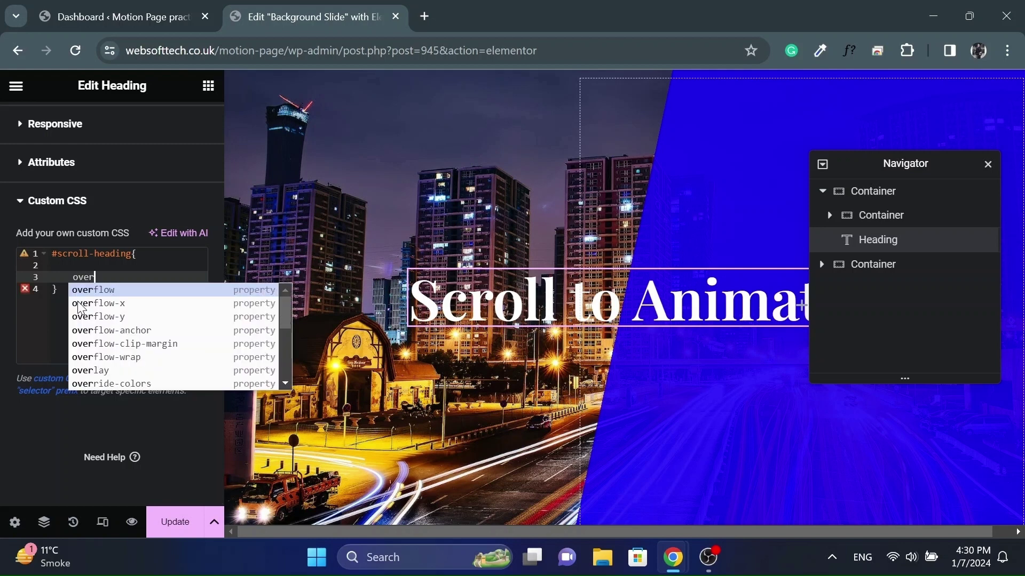
{"action": "type", "text": "er"}
{"action": "key", "text": "Return"}
{"action": "type", "text": "h"}
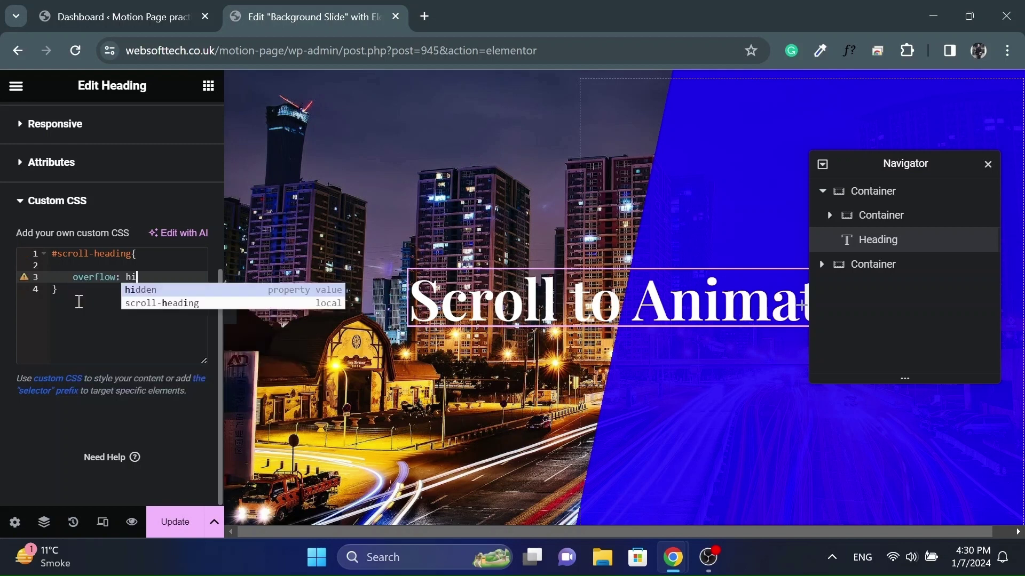
{"action": "type", "text": "i"}
{"action": "key", "text": "Return"}
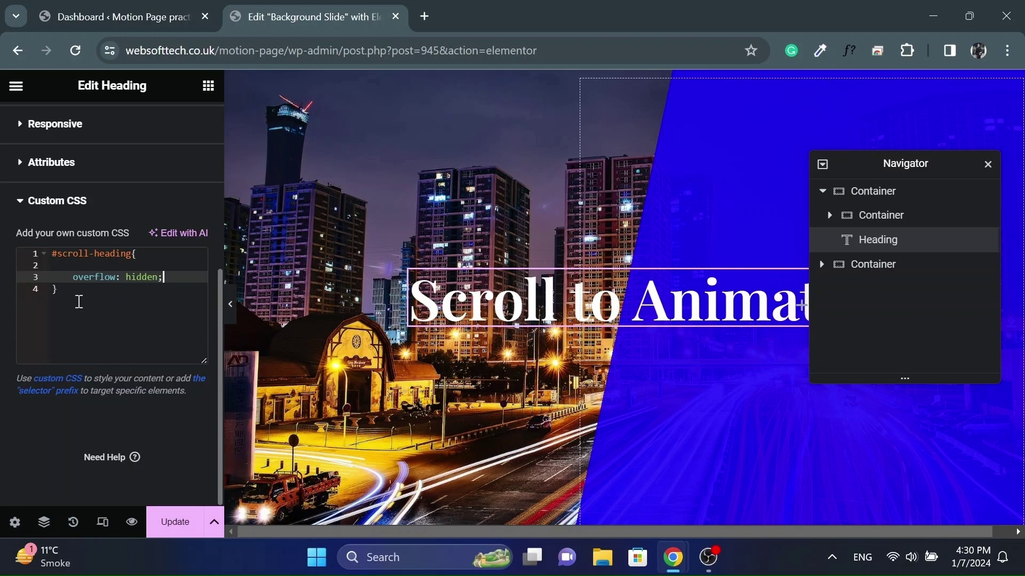
- Give the Scroll Animations container the CSS ID section2 and save the page with Update
{"action": "scroll", "coordinate": [565, 391], "scroll_direction": "down", "scroll_amount": 2}
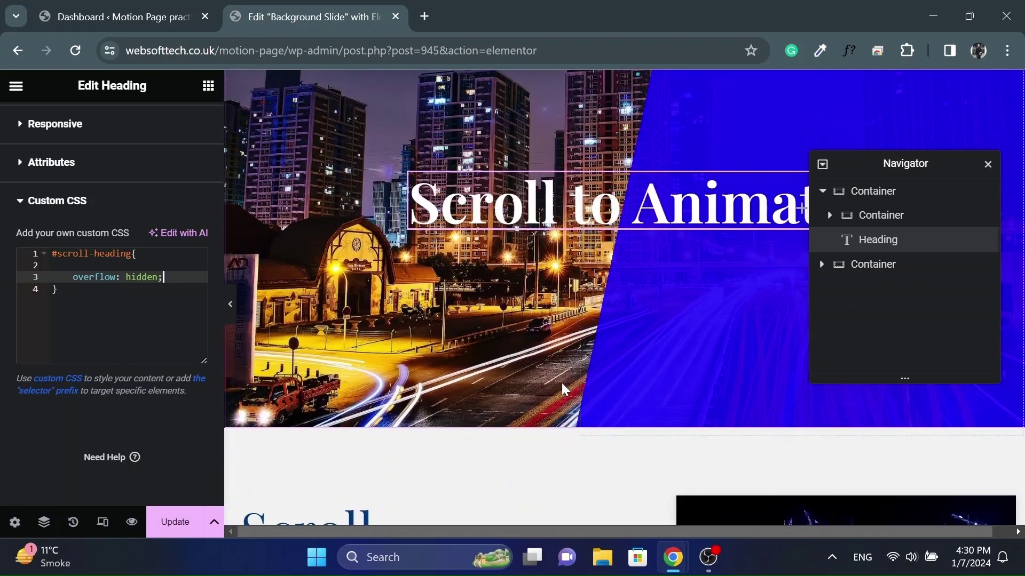
{"action": "scroll", "coordinate": [565, 391], "scroll_direction": "down", "scroll_amount": 3}
{"action": "left_click", "coordinate": [634, 261]}
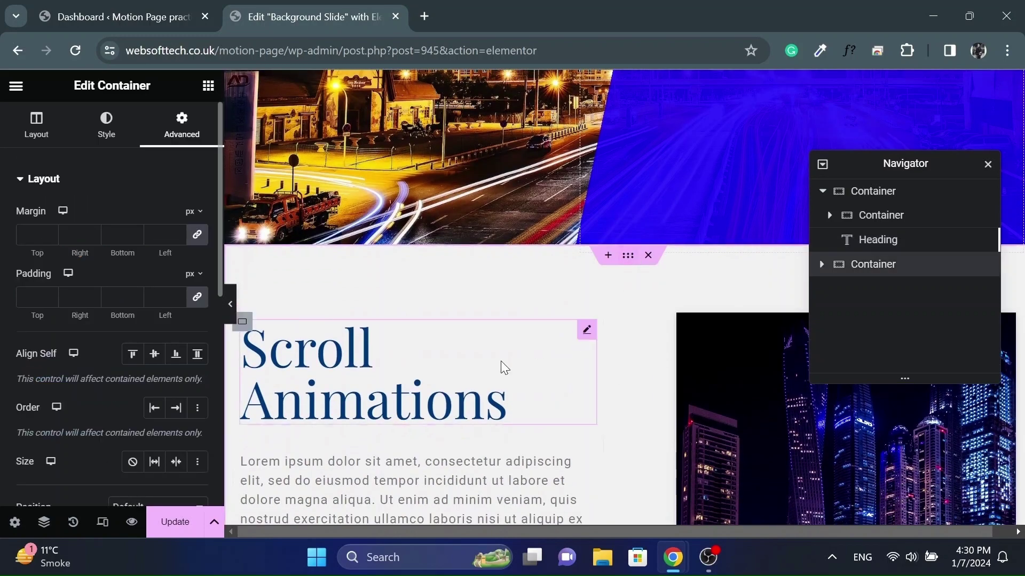
{"action": "scroll", "coordinate": [75, 300], "scroll_direction": "down", "scroll_amount": 4}
{"action": "left_click", "coordinate": [119, 333]}
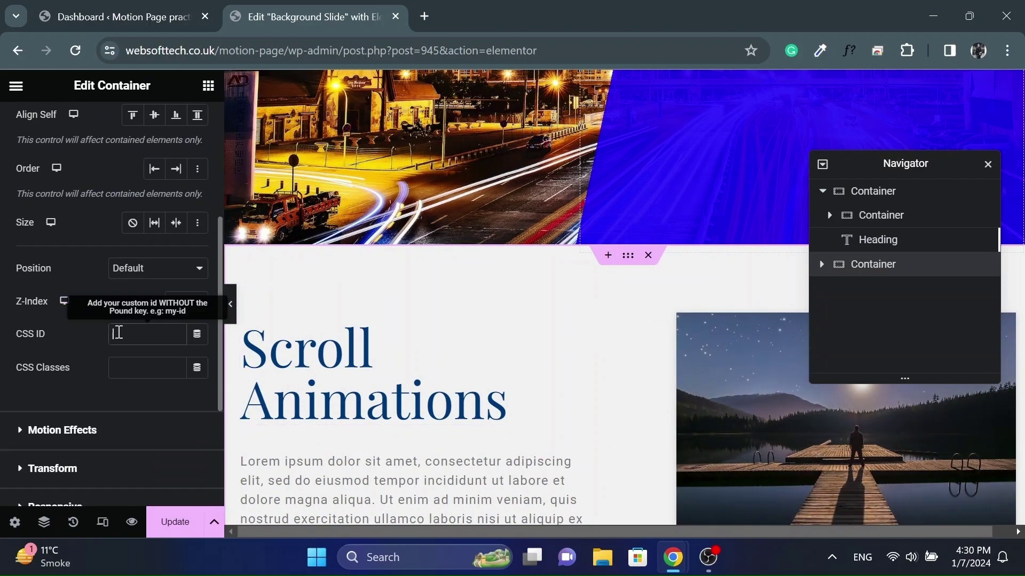
{"action": "type", "text": "section2"}
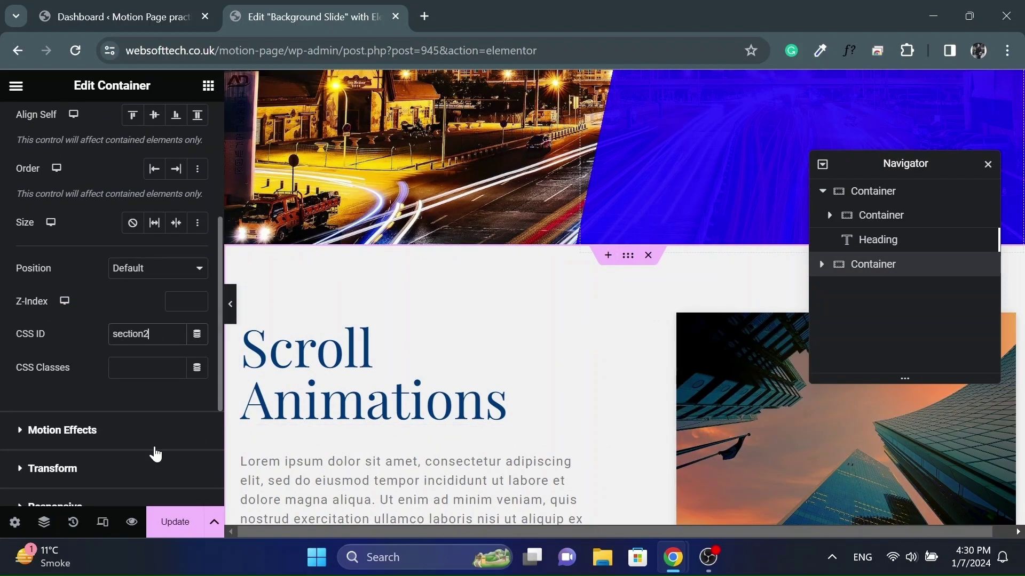
{"action": "left_click", "coordinate": [171, 522]}
{"action": "scroll", "coordinate": [473, 353], "scroll_direction": "up", "scroll_amount": 5}
{"action": "left_click", "coordinate": [474, 353]}
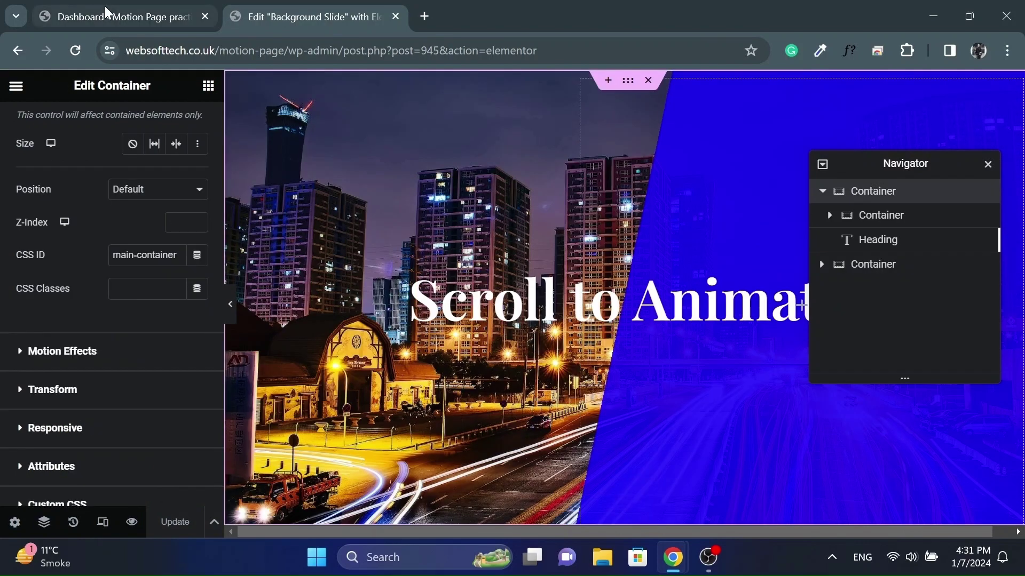
- Open Motion.page from the WordPress dashboard in a new browser tab
{"action": "left_click", "coordinate": [114, 17]}
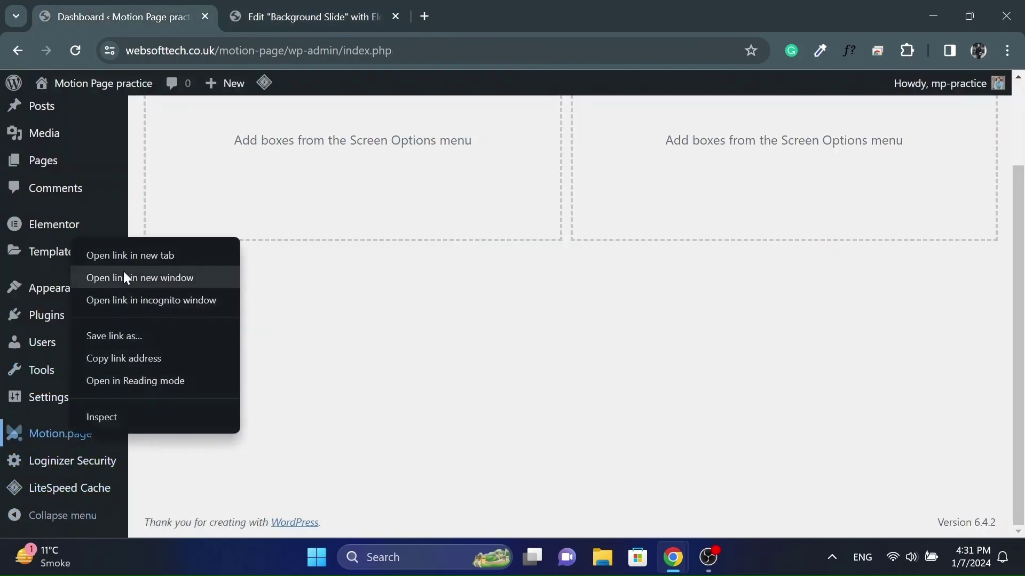
{"action": "left_click", "coordinate": [140, 254]}
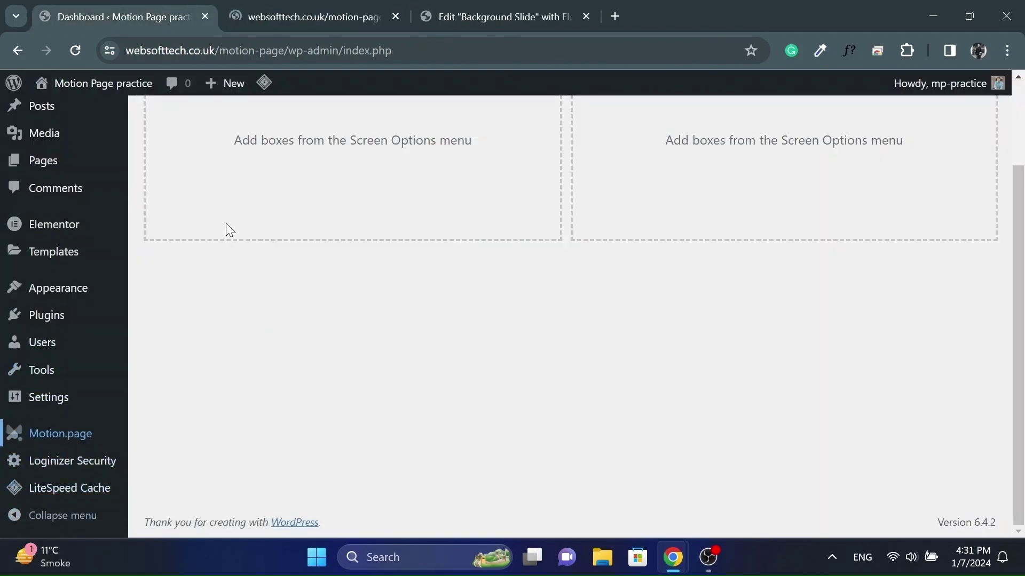
{"action": "left_click", "coordinate": [493, 7]}
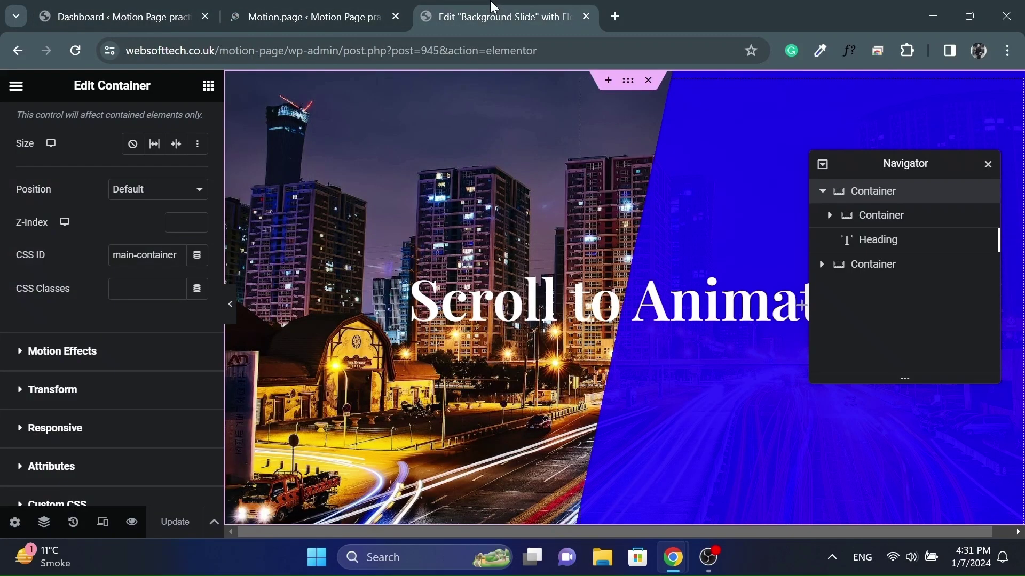
{"action": "left_click", "coordinate": [308, 17]}
- Create a timeline named Scroll BG targeting the Background Slide page with a ScrollTrigger trigger
{"action": "left_click", "coordinate": [389, 268]}
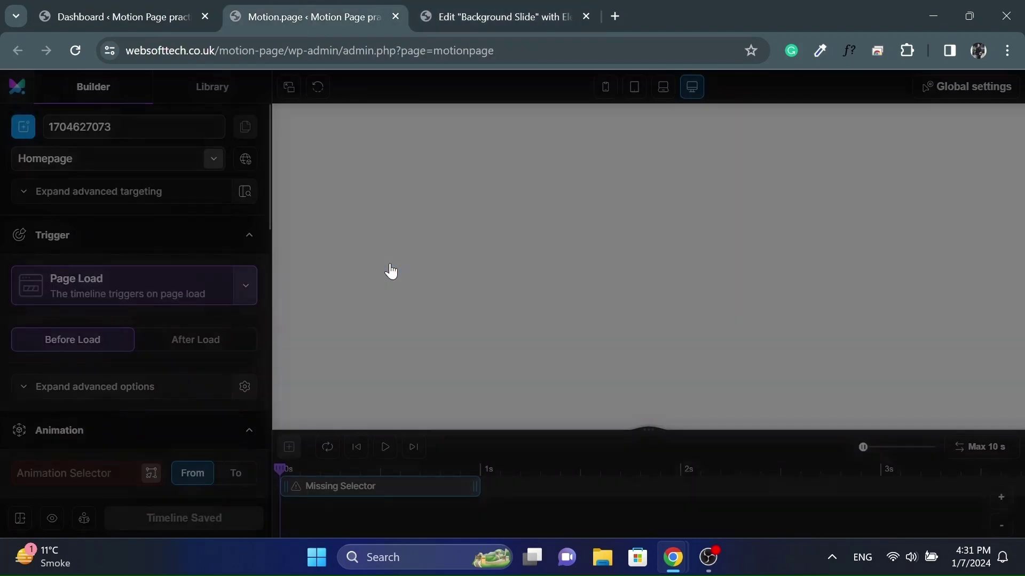
{"action": "double_click", "coordinate": [120, 128]}
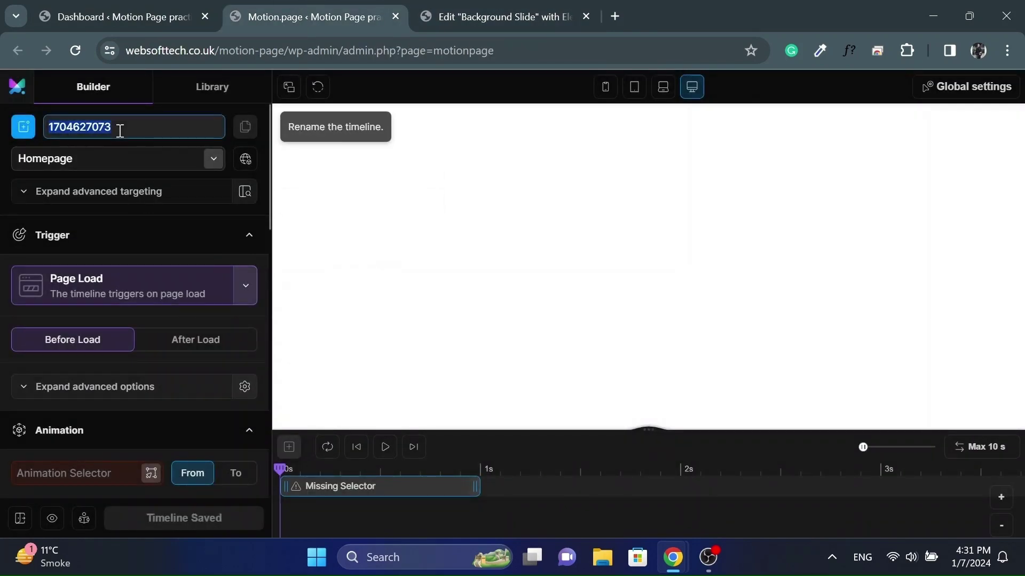
{"action": "type", "text": "Scroll BG"}
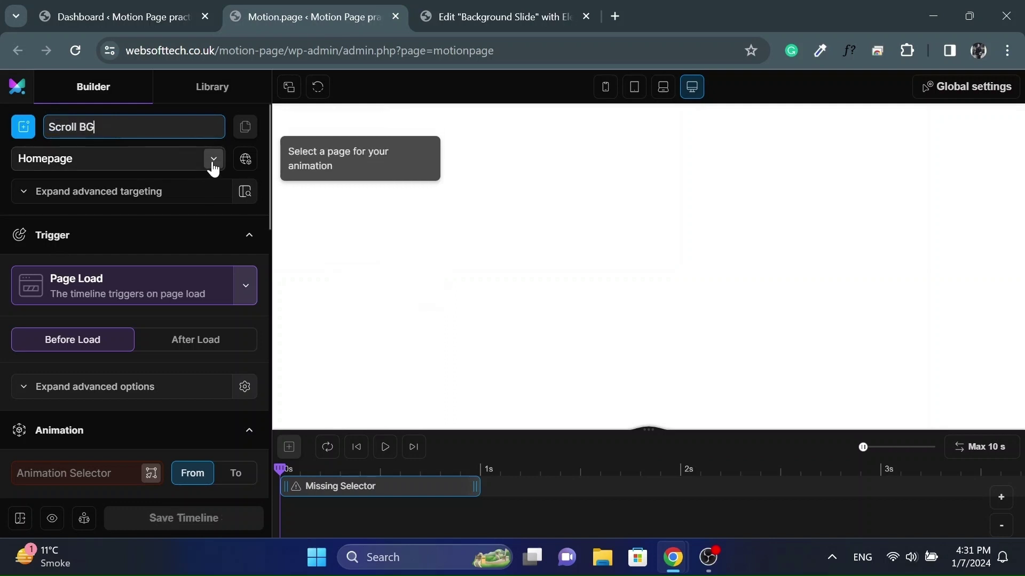
{"action": "left_click", "coordinate": [213, 159]}
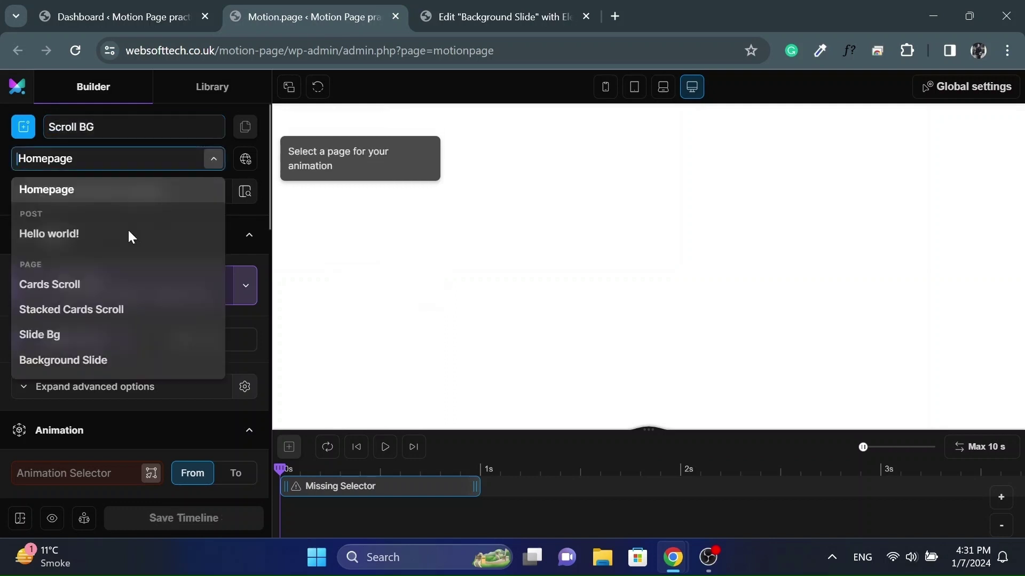
{"action": "left_click", "coordinate": [76, 361]}
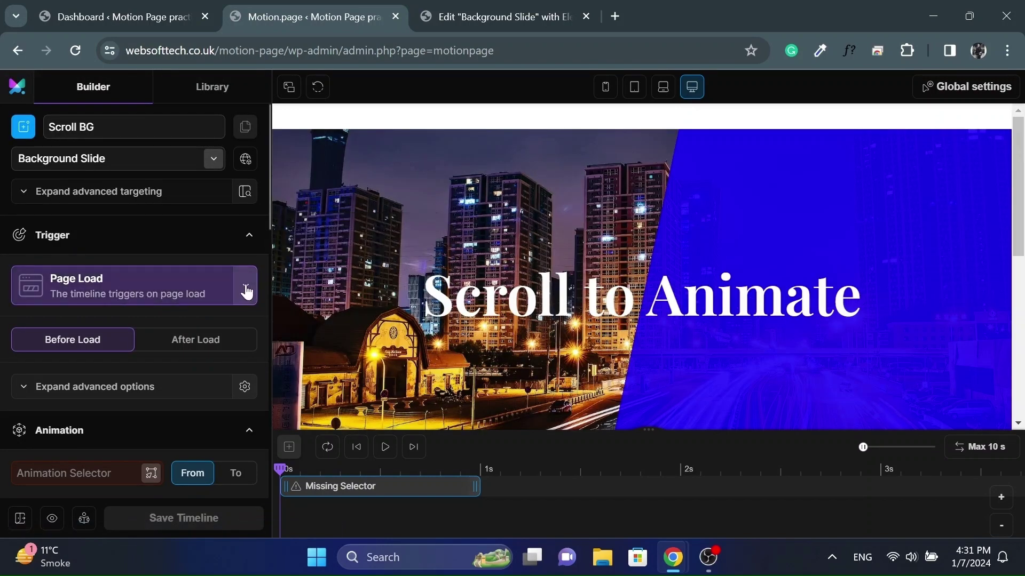
{"action": "left_click", "coordinate": [245, 286]}
{"action": "left_click", "coordinate": [76, 353]}
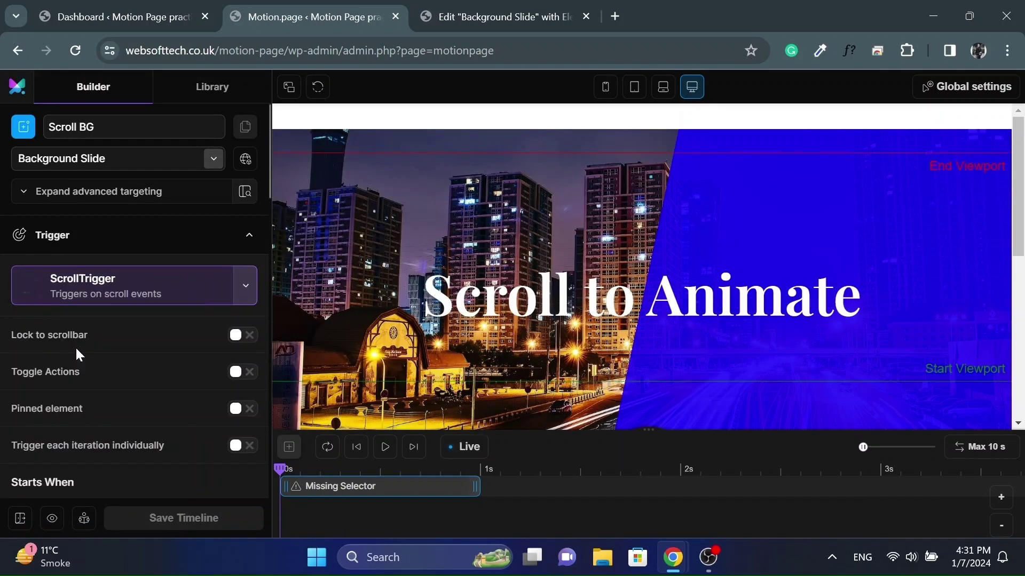
- Enable scrub and pinning, with #main-container as the pinned element
{"action": "left_click", "coordinate": [245, 336]}
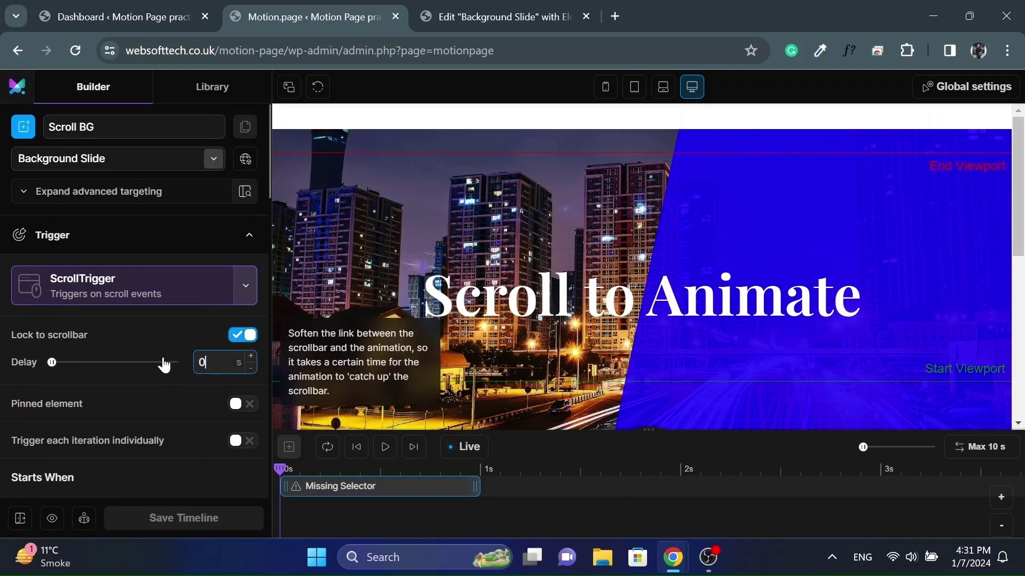
{"action": "left_click", "coordinate": [244, 404]}
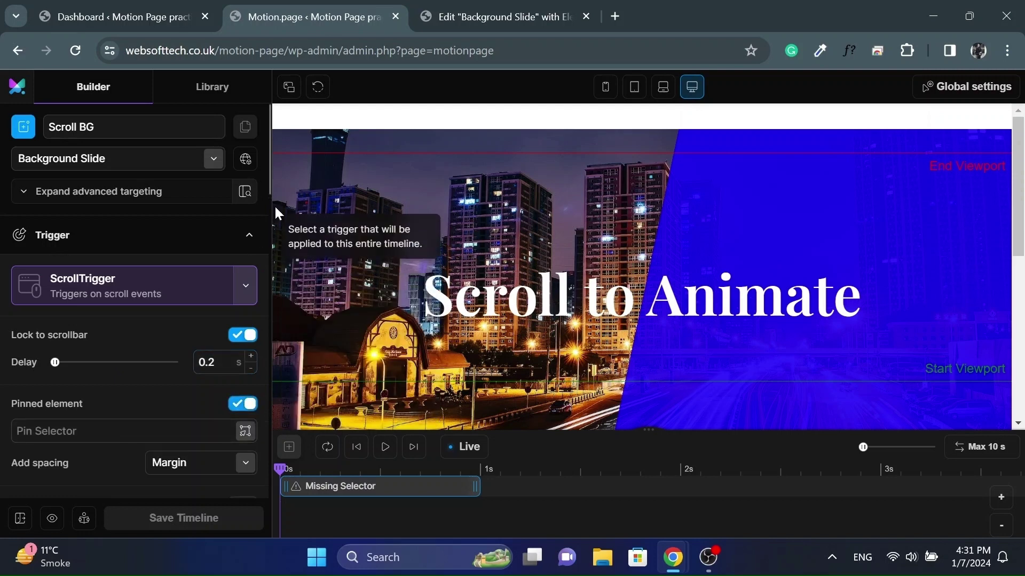
{"action": "left_click", "coordinate": [455, 12]}
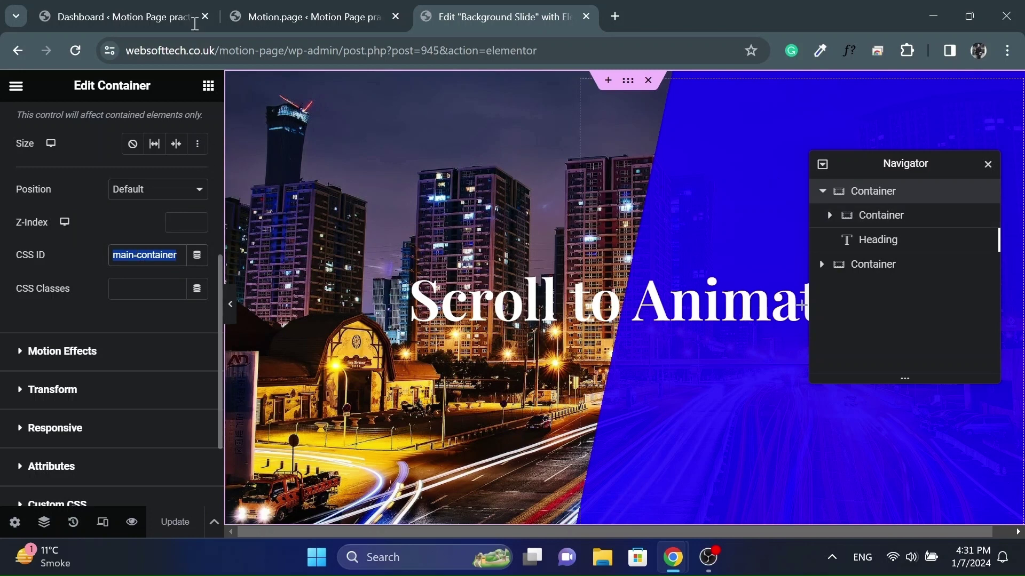
{"action": "left_click", "coordinate": [267, 16]}
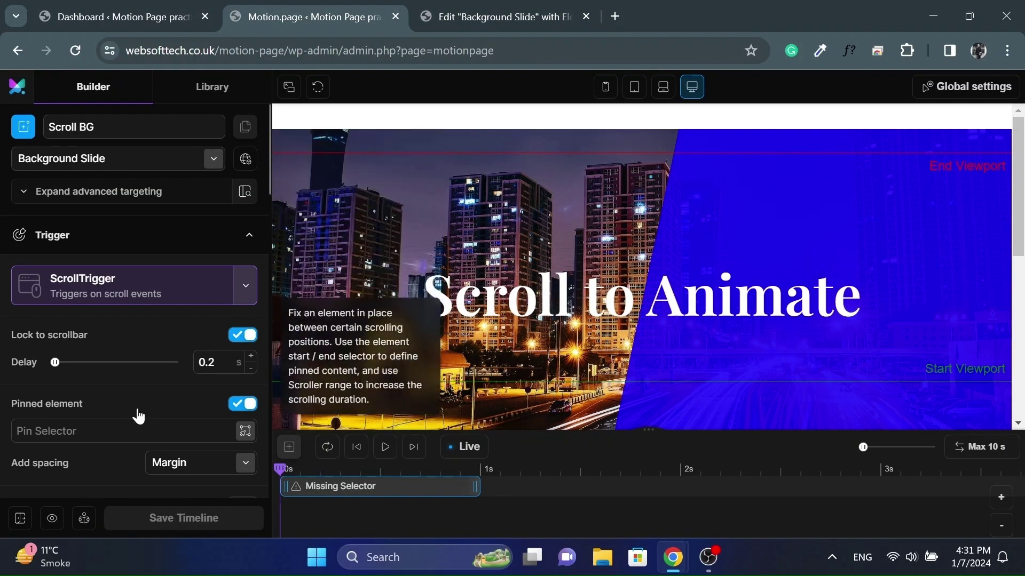
{"action": "left_click", "coordinate": [152, 430]}
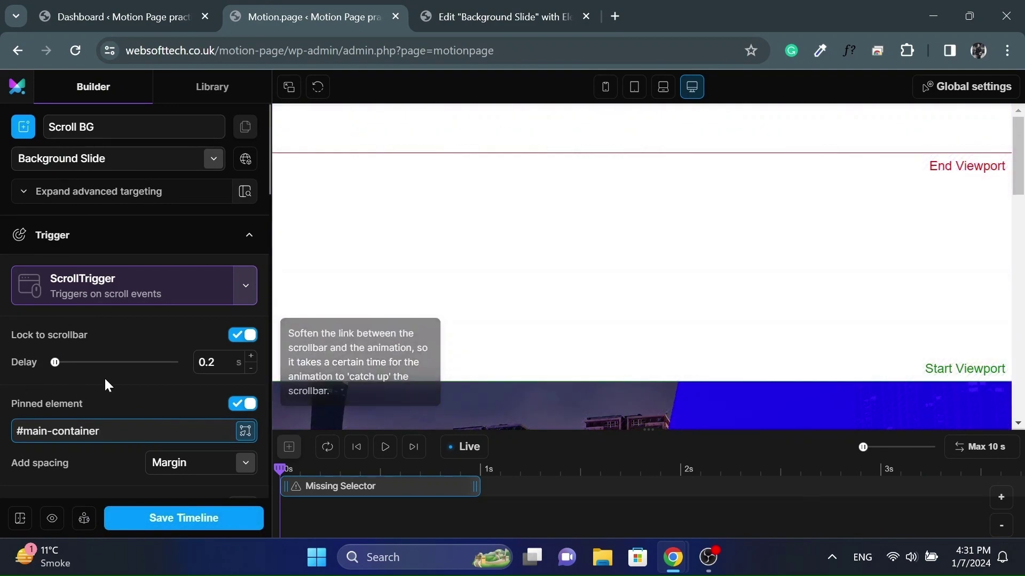
- Set the pinned element's spacing to No spacing
{"action": "scroll", "coordinate": [104, 377], "scroll_direction": "down", "scroll_amount": 2}
{"action": "scroll", "coordinate": [105, 384], "scroll_direction": "down", "scroll_amount": 2}
{"action": "left_click", "coordinate": [241, 304]}
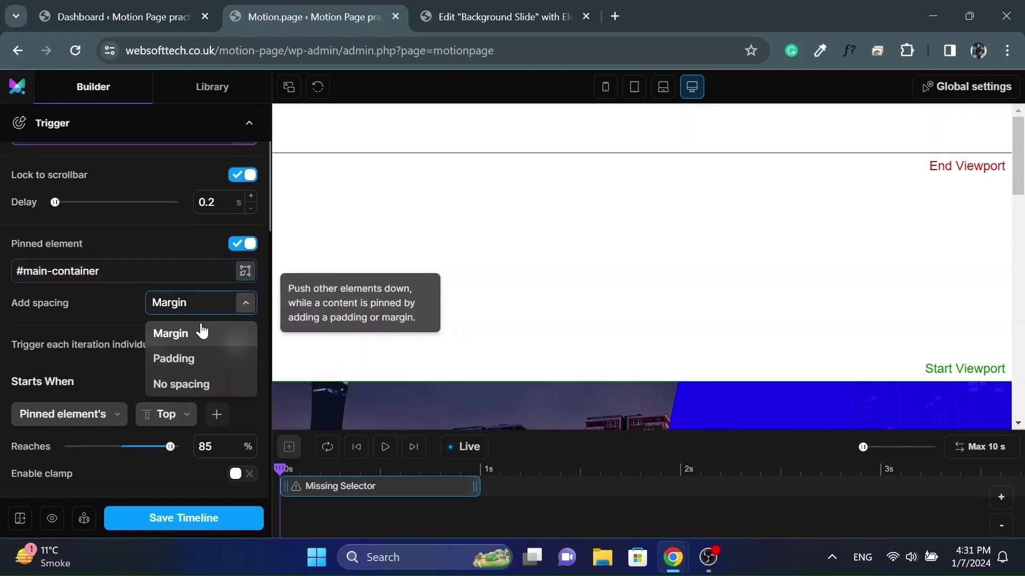
{"action": "left_click", "coordinate": [177, 384]}
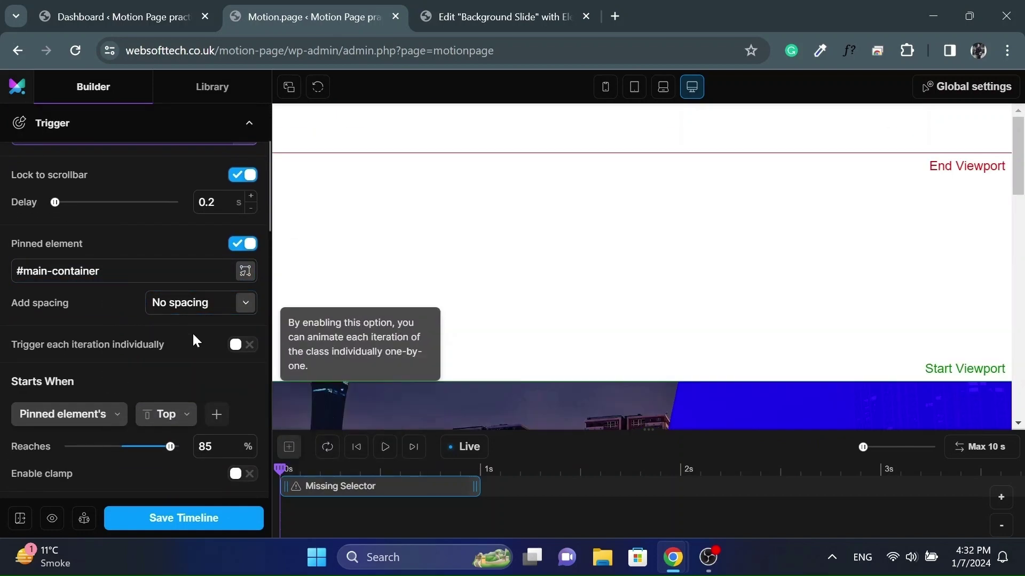
- Make the scroll trigger start at 0% and end at 40%
{"action": "scroll", "coordinate": [193, 332], "scroll_direction": "down", "scroll_amount": 1}
{"action": "scroll", "coordinate": [193, 332], "scroll_direction": "down", "scroll_amount": 2}
{"action": "double_click", "coordinate": [209, 313]}
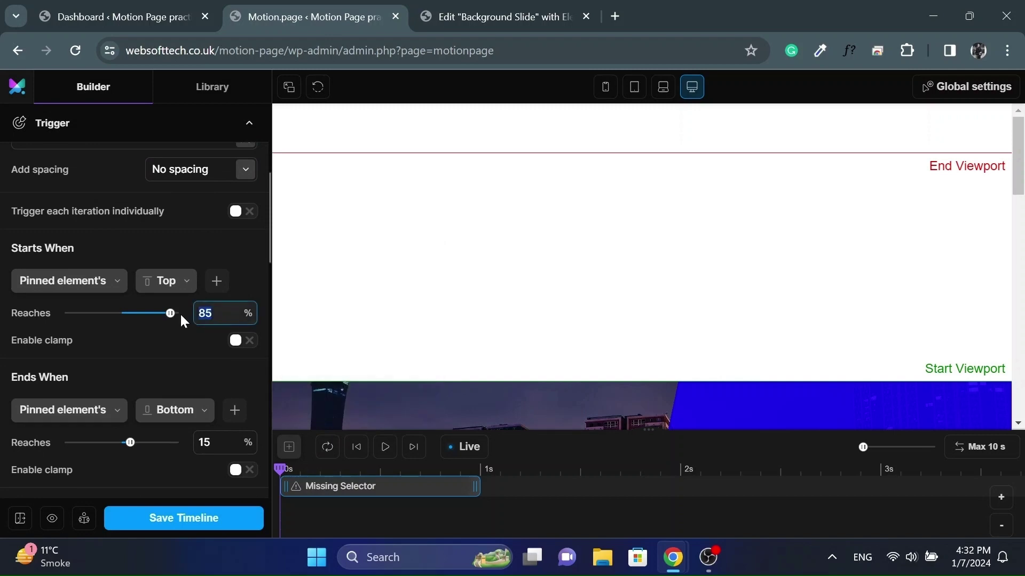
{"action": "type", "text": "0"}
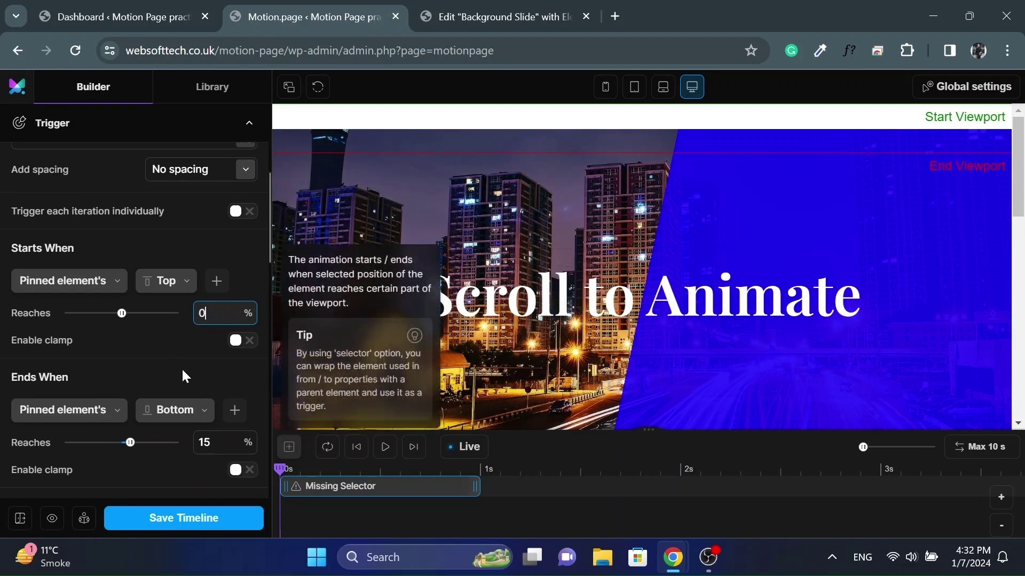
{"action": "left_click_drag", "start_coordinate": [213, 446], "coordinate": [196, 449]}
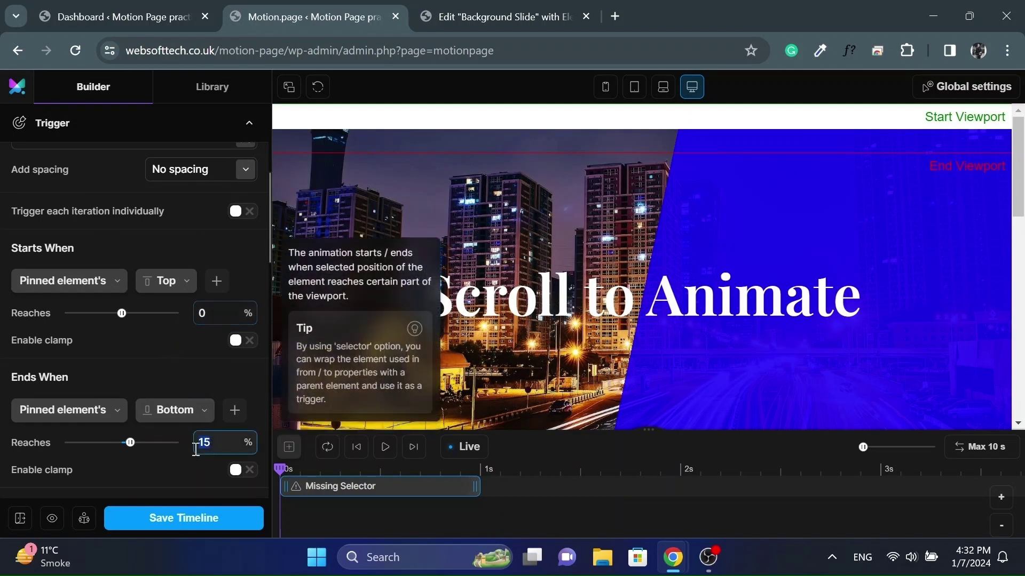
{"action": "type", "text": "40"}
{"action": "scroll", "coordinate": [160, 360], "scroll_direction": "down", "scroll_amount": 3}
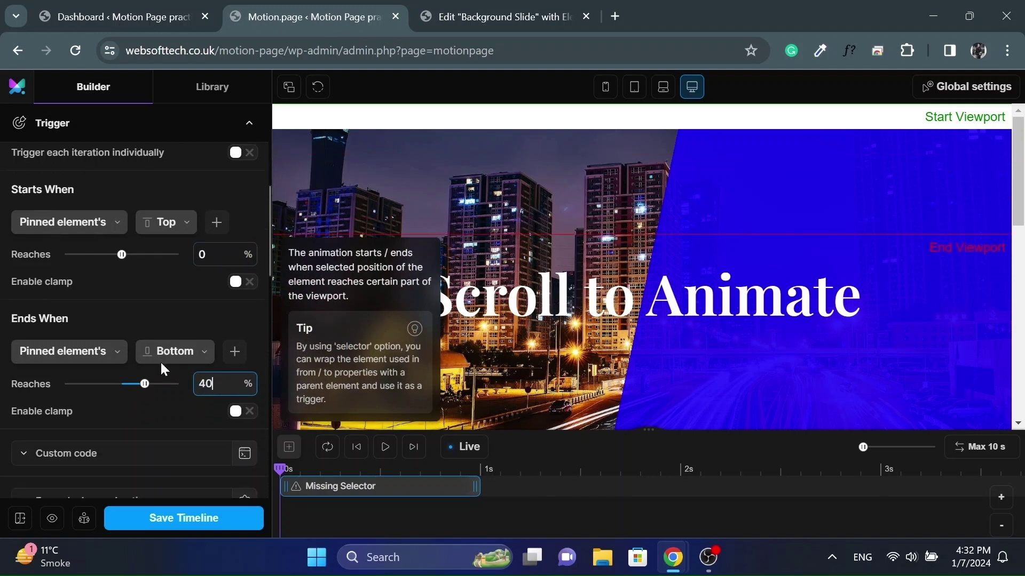
{"action": "scroll", "coordinate": [160, 360], "scroll_direction": "down", "scroll_amount": 3}
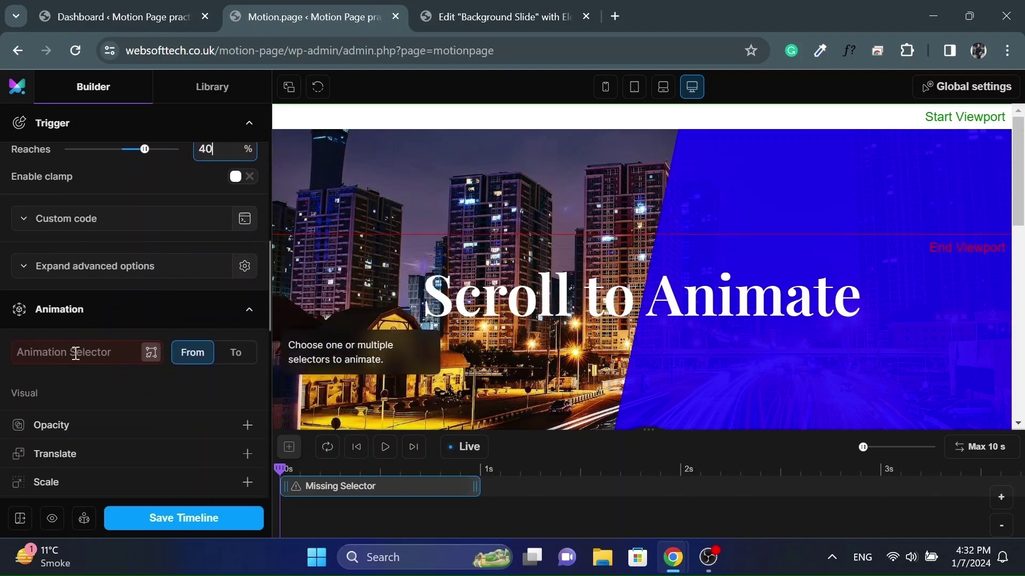
- Set #scroll-bg as the animated element after checking its ID in Elementor
{"action": "left_click", "coordinate": [75, 354]}
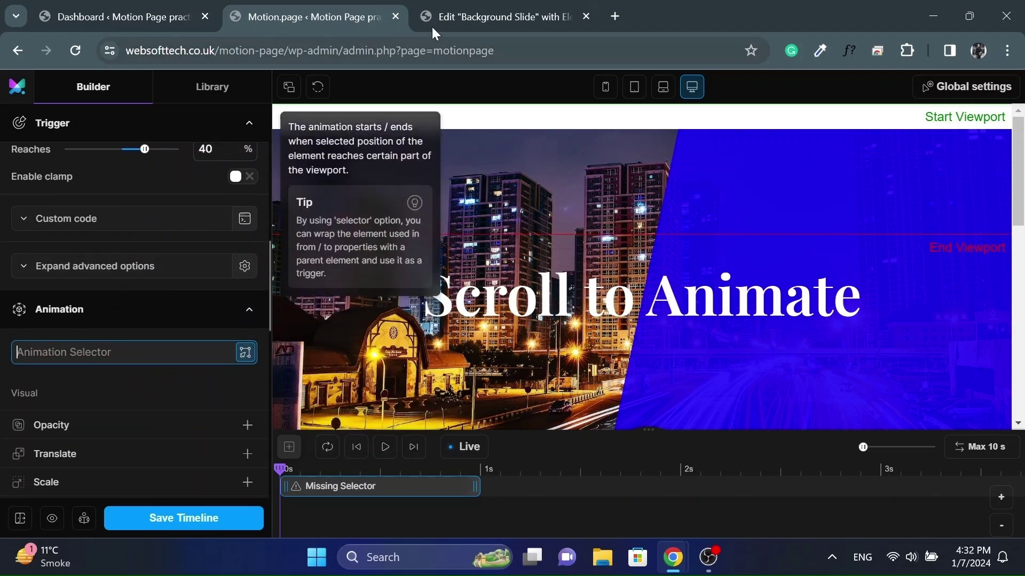
{"action": "left_click", "coordinate": [456, 21]}
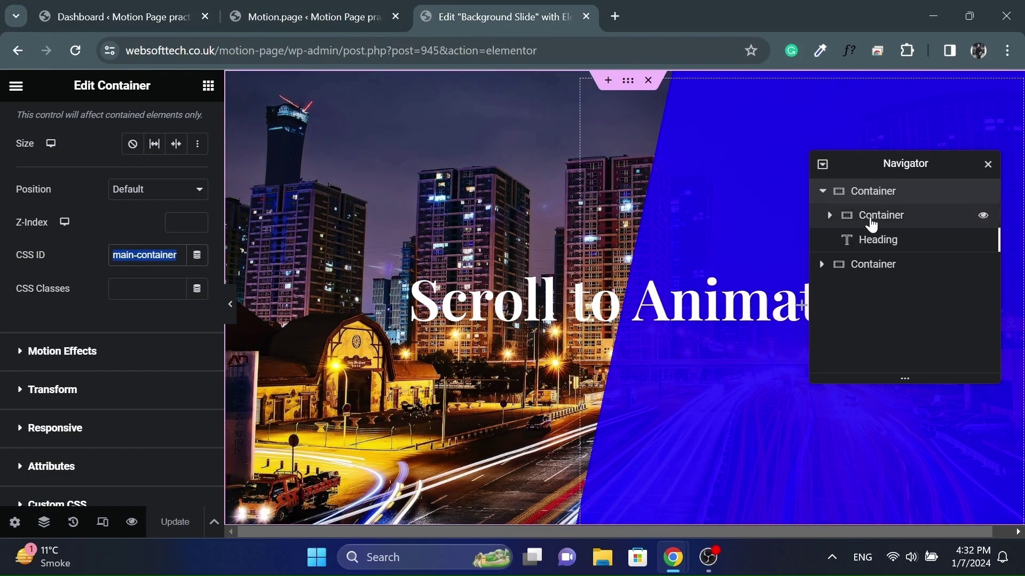
{"action": "left_click", "coordinate": [871, 223]}
{"action": "scroll", "coordinate": [35, 306], "scroll_direction": "down", "scroll_amount": 8}
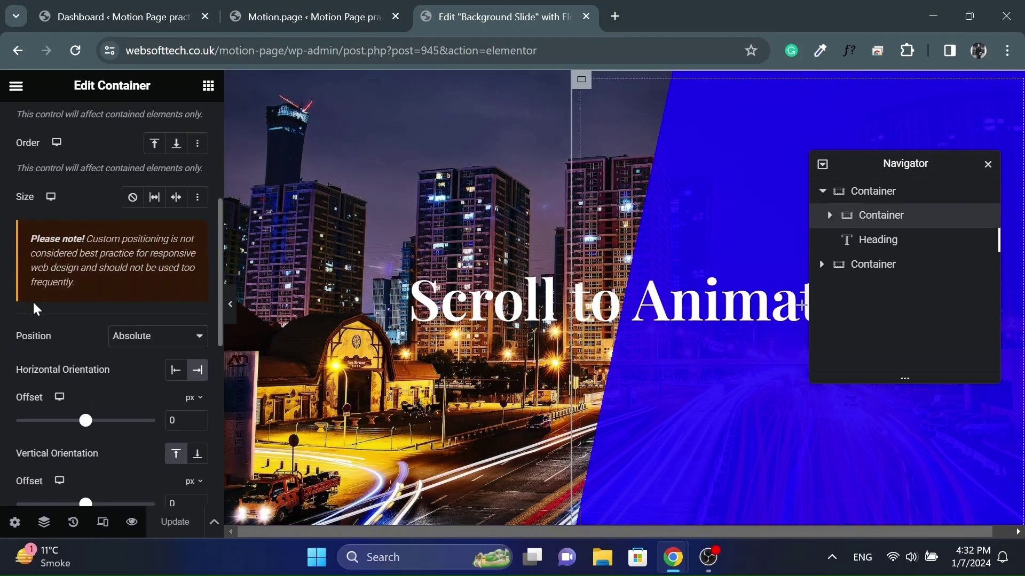
{"action": "scroll", "coordinate": [35, 309], "scroll_direction": "down", "scroll_amount": 2}
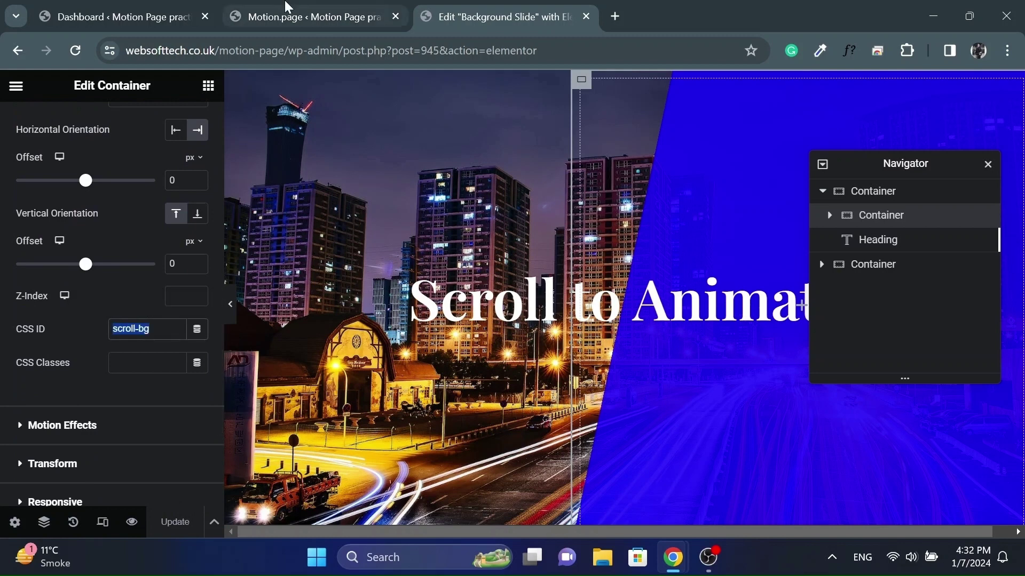
{"action": "left_click", "coordinate": [308, 8]}
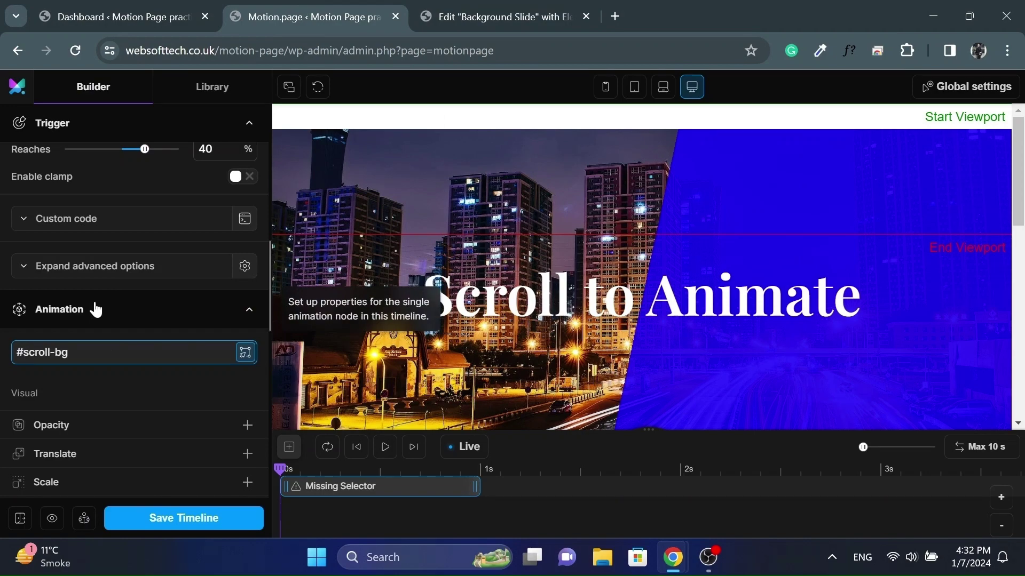
{"action": "key", "text": "Return"}
- On the To tab, translate #scroll-bg 65 vw along X with easing None
{"action": "scroll", "coordinate": [37, 388], "scroll_direction": "down", "scroll_amount": 3}
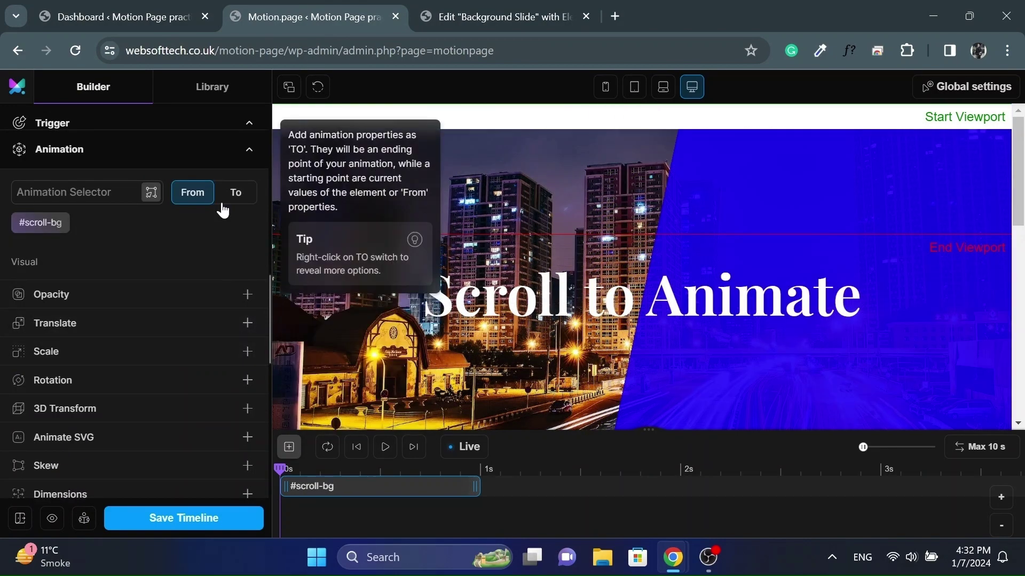
{"action": "left_click", "coordinate": [234, 196]}
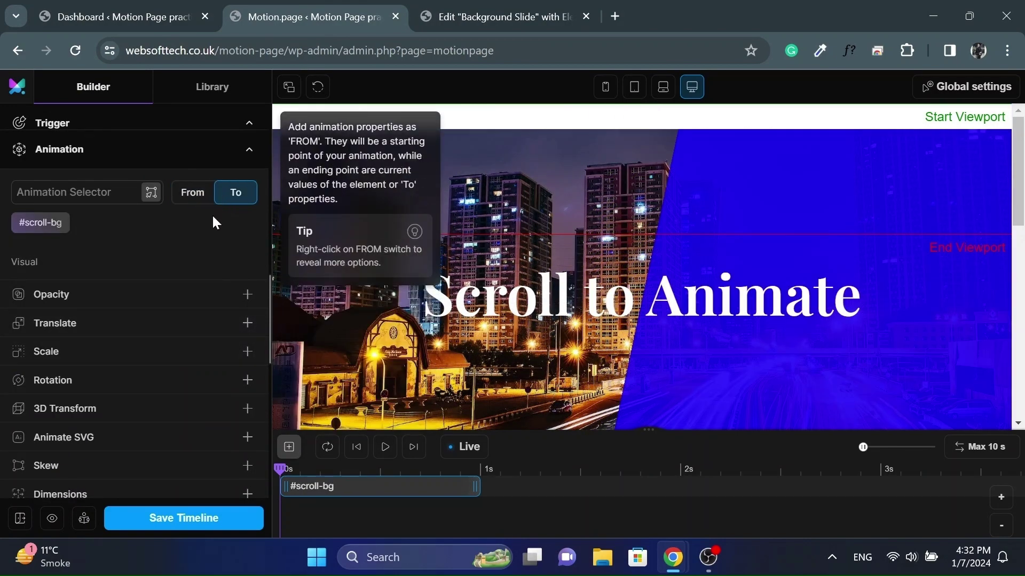
{"action": "left_click", "coordinate": [246, 323]}
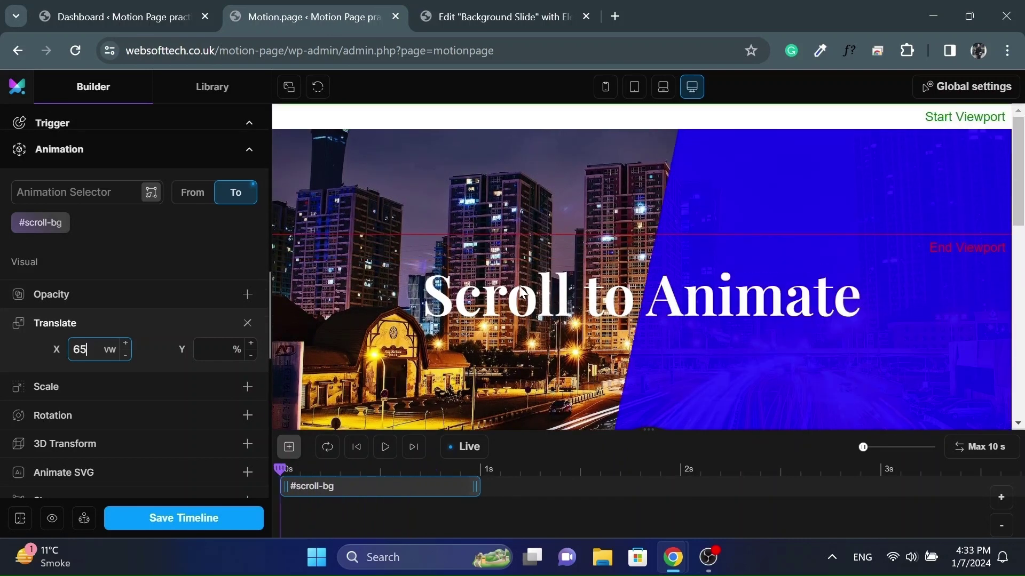
{"action": "scroll", "coordinate": [195, 438], "scroll_direction": "down", "scroll_amount": 10}
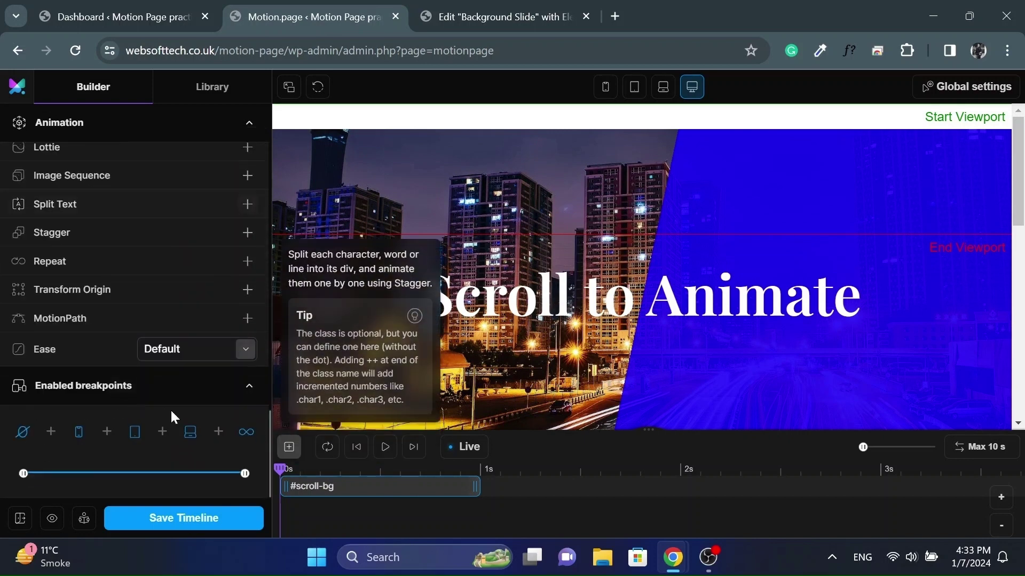
{"action": "left_click", "coordinate": [244, 349]}
{"action": "scroll", "coordinate": [192, 299], "scroll_direction": "down", "scroll_amount": 3}
{"action": "left_click", "coordinate": [160, 321]}
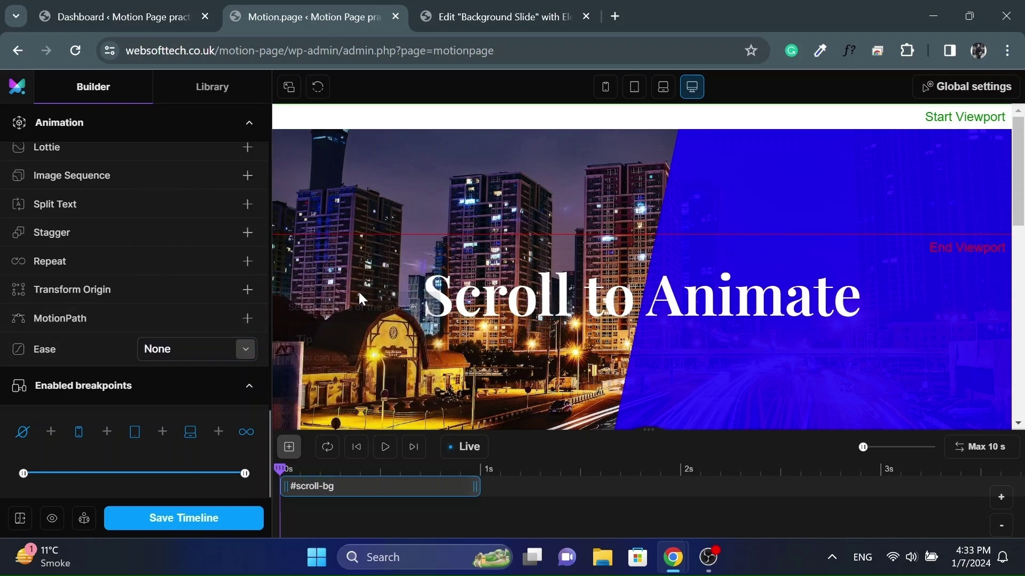
- Add a second animation node with easing None targeting #scroll-heading
{"action": "left_click", "coordinate": [288, 447]}
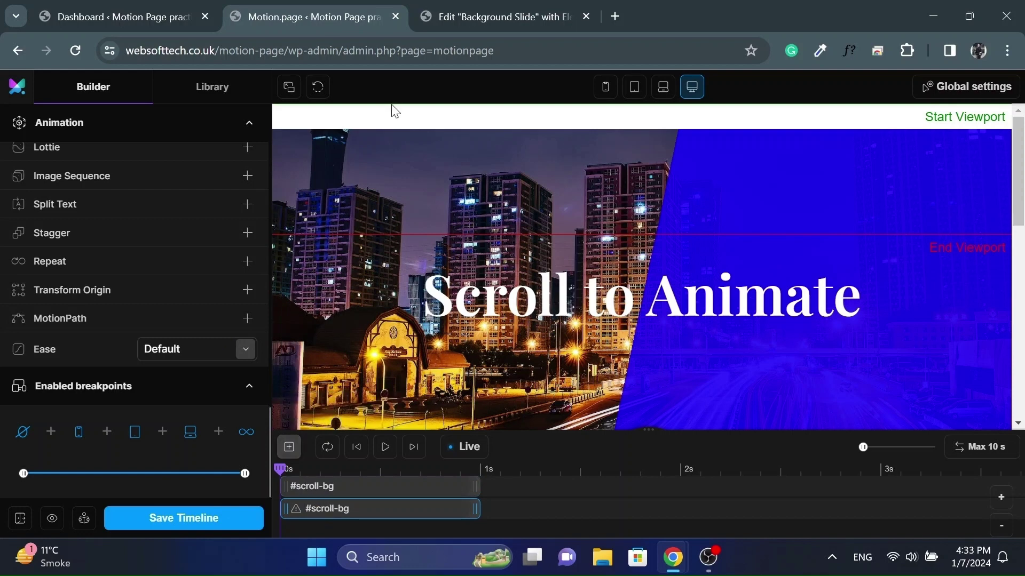
{"action": "left_click", "coordinate": [496, 8]}
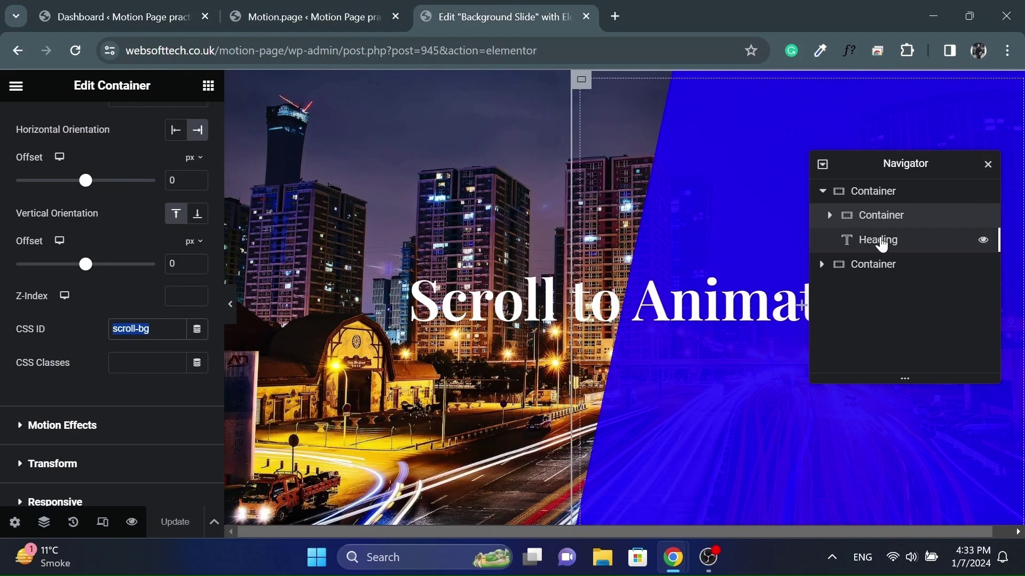
{"action": "left_click", "coordinate": [879, 241]}
{"action": "scroll", "coordinate": [166, 214], "scroll_direction": "down", "scroll_amount": 4}
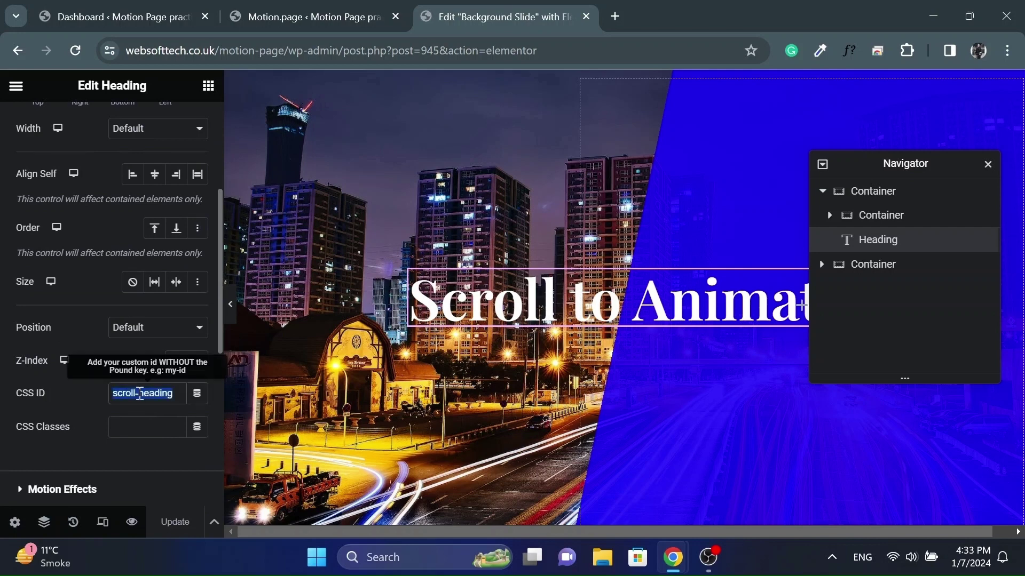
{"action": "left_click", "coordinate": [325, 6]}
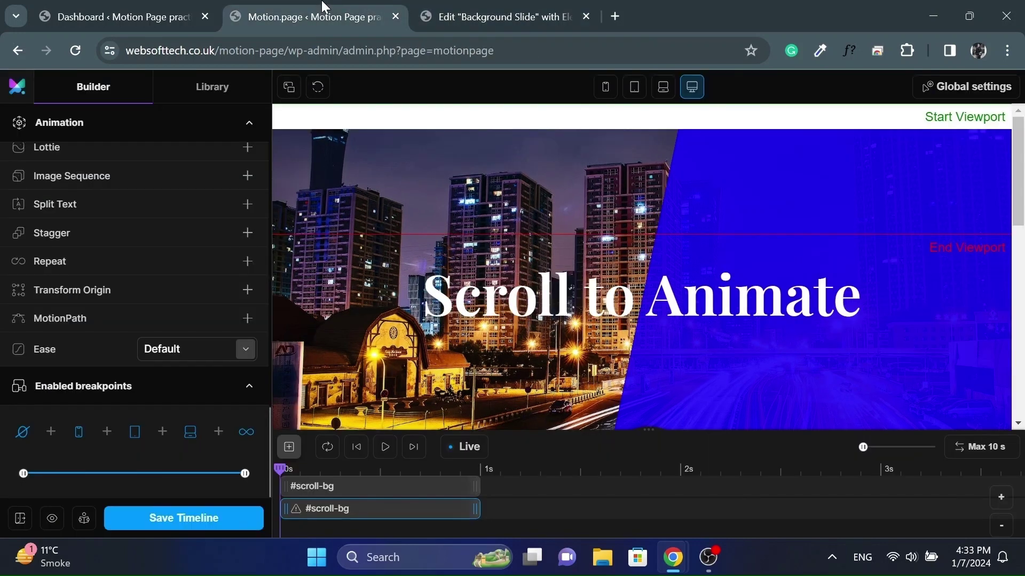
{"action": "left_click", "coordinate": [246, 349]}
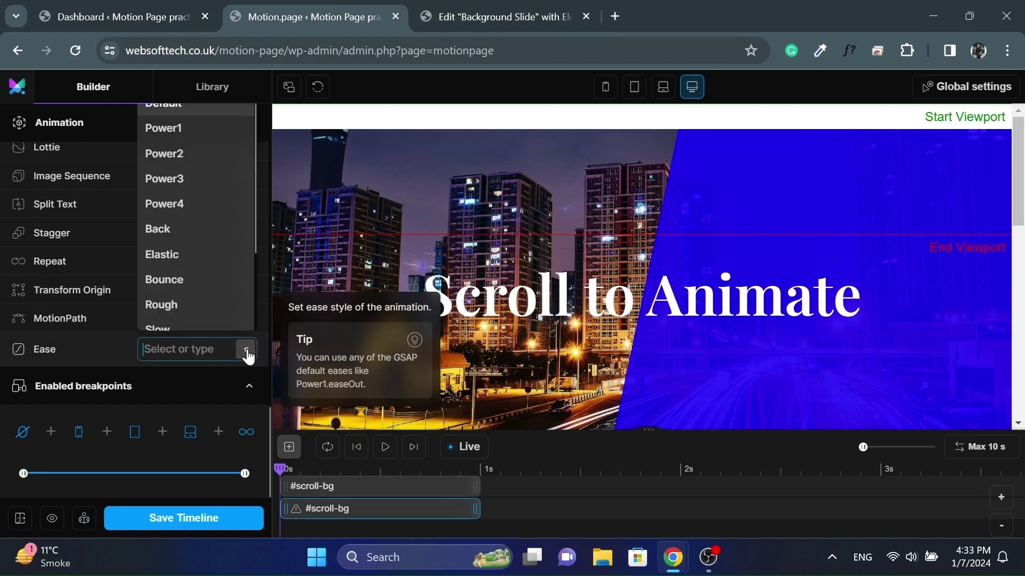
{"action": "scroll", "coordinate": [171, 320], "scroll_direction": "down", "scroll_amount": 2}
{"action": "left_click", "coordinate": [155, 318]}
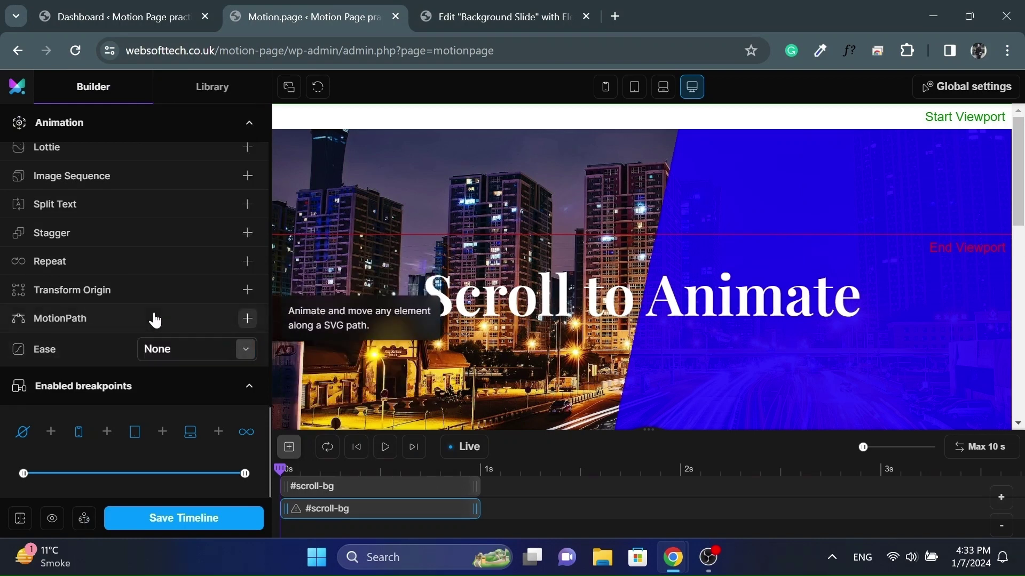
{"action": "scroll", "coordinate": [154, 320], "scroll_direction": "up", "scroll_amount": 10}
{"action": "scroll", "coordinate": [155, 321], "scroll_direction": "up", "scroll_amount": 1}
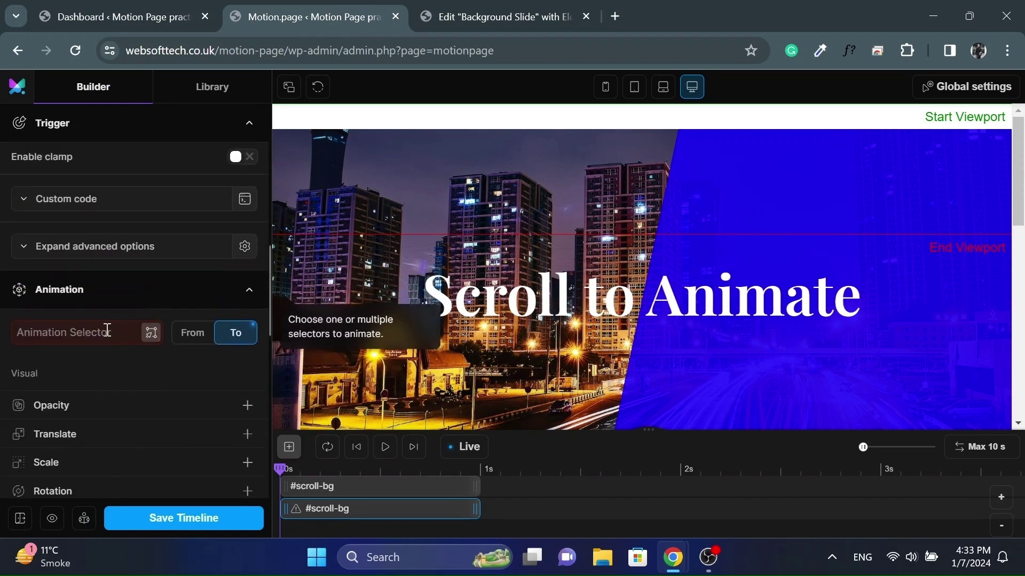
{"action": "left_click", "coordinate": [105, 330]}
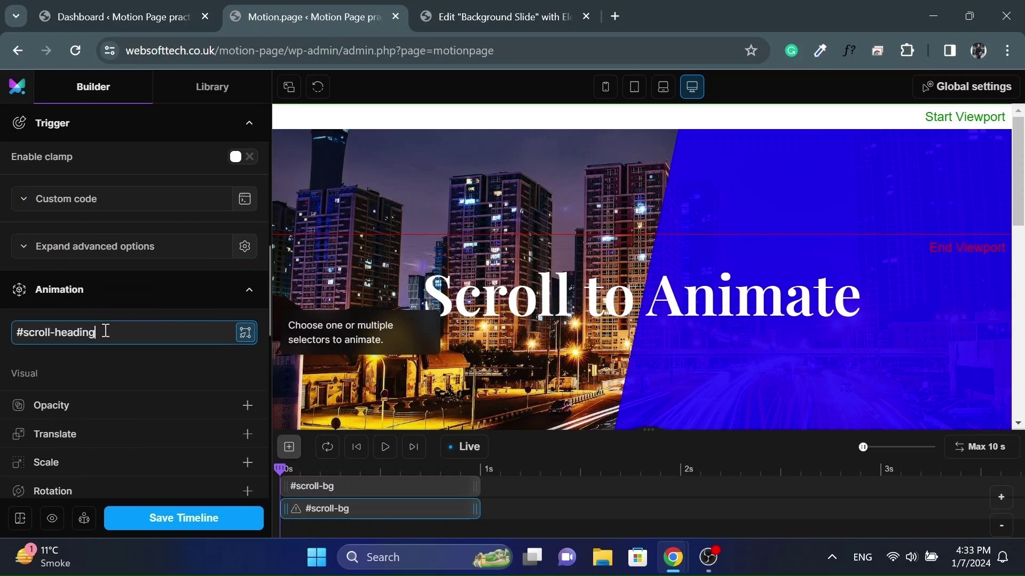
{"action": "left_click", "coordinate": [64, 360]}
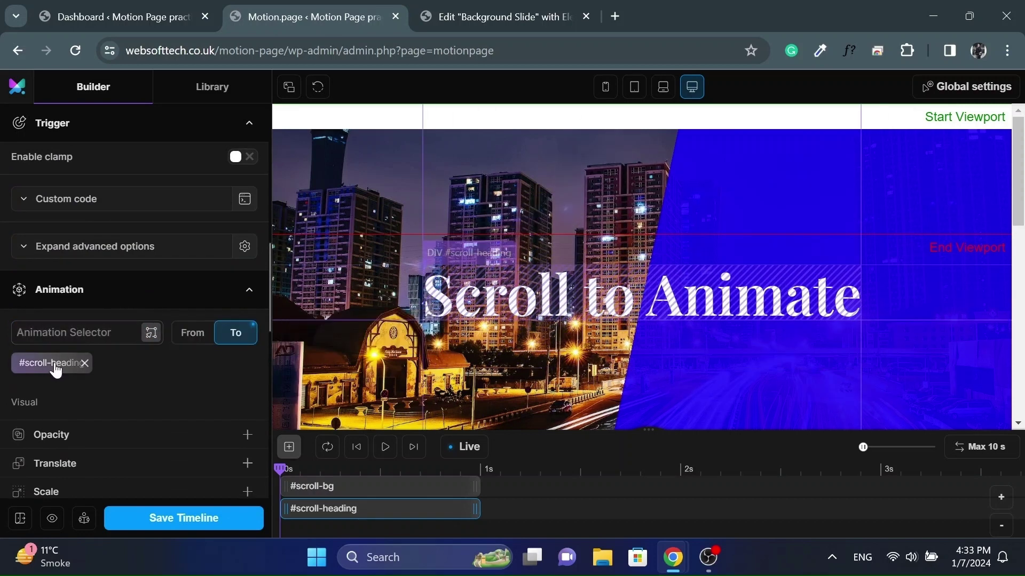
- Add a Translate property to the #scroll-heading animation
{"action": "scroll", "coordinate": [153, 366], "scroll_direction": "down", "scroll_amount": 3}
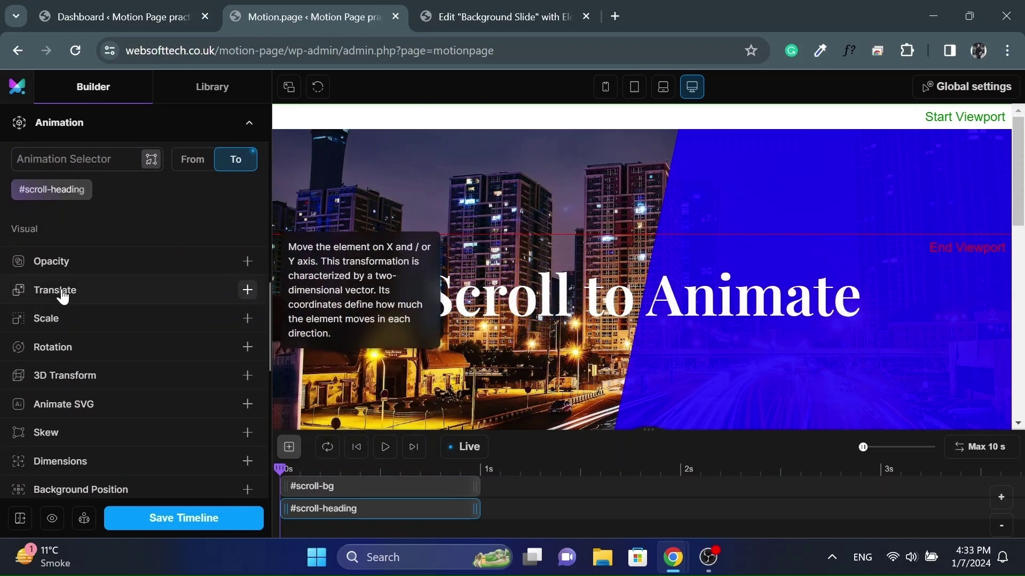
{"action": "left_click", "coordinate": [247, 290]}
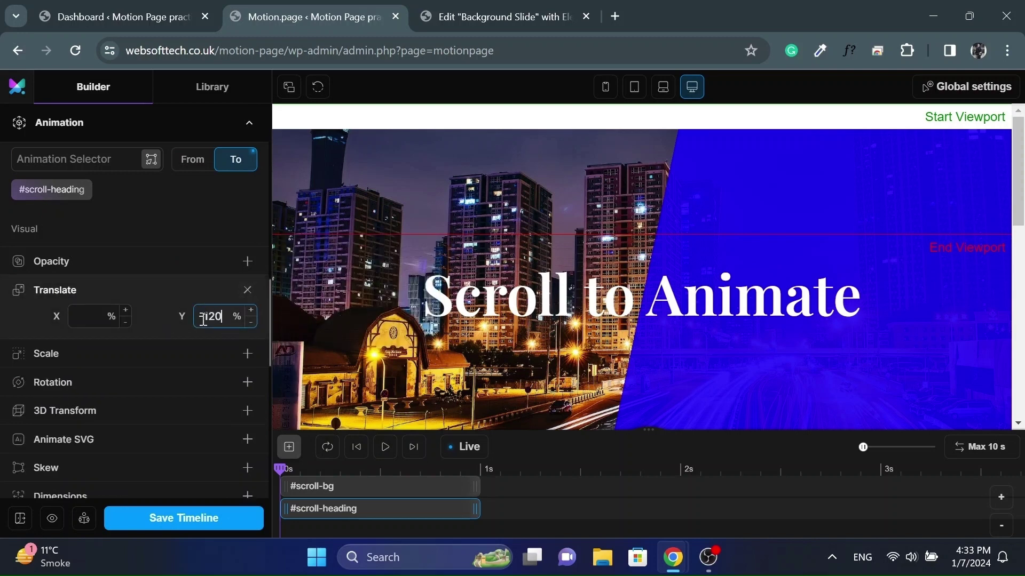
{"action": "scroll", "coordinate": [178, 361], "scroll_direction": "down", "scroll_amount": 6}
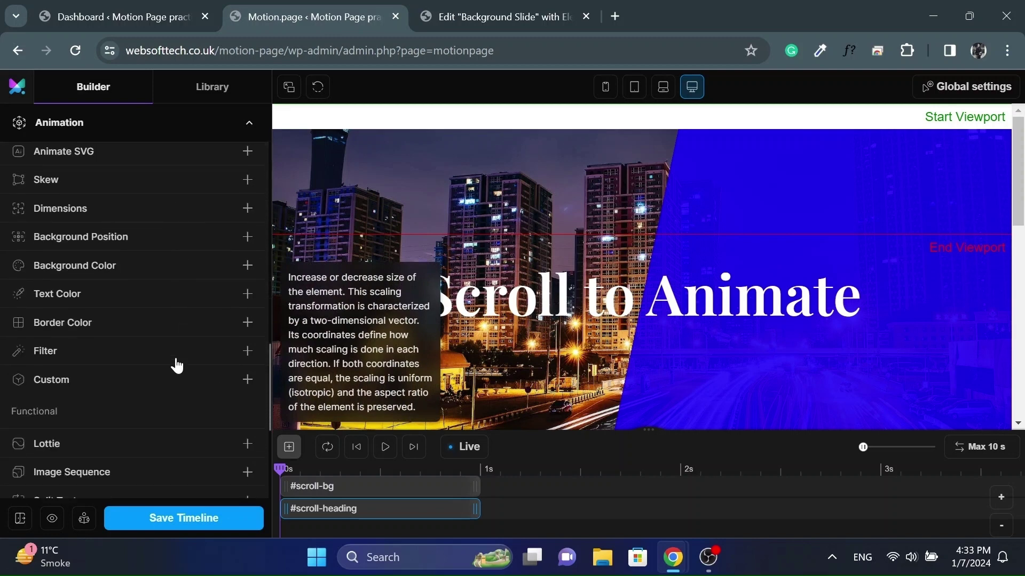
{"action": "scroll", "coordinate": [174, 361], "scroll_direction": "down", "scroll_amount": 2}
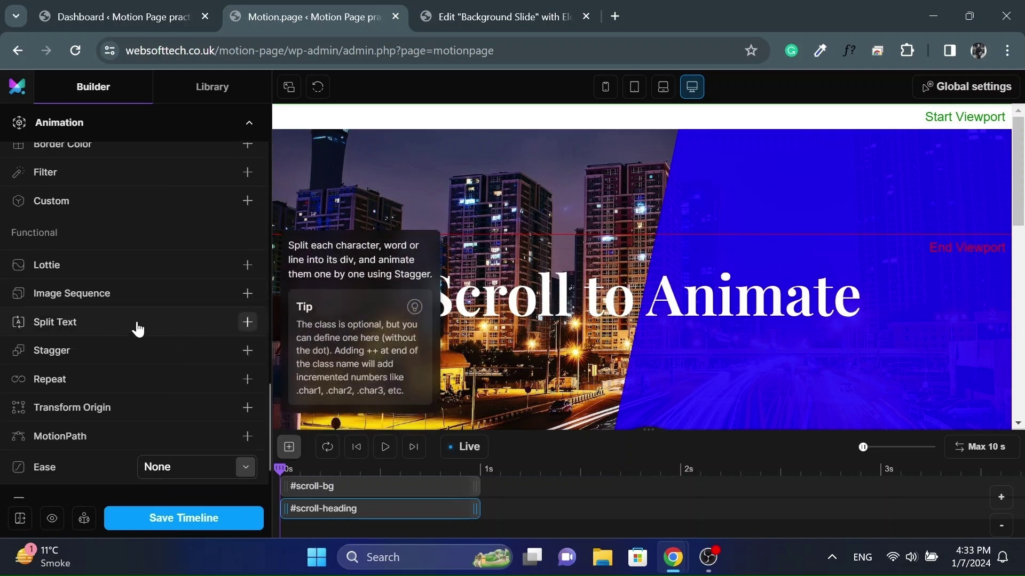
{"action": "scroll", "coordinate": [138, 329], "scroll_direction": "up", "scroll_amount": 7}
{"action": "scroll", "coordinate": [138, 329], "scroll_direction": "up", "scroll_amount": 3}
{"action": "scroll", "coordinate": [137, 327], "scroll_direction": "down", "scroll_amount": 7}
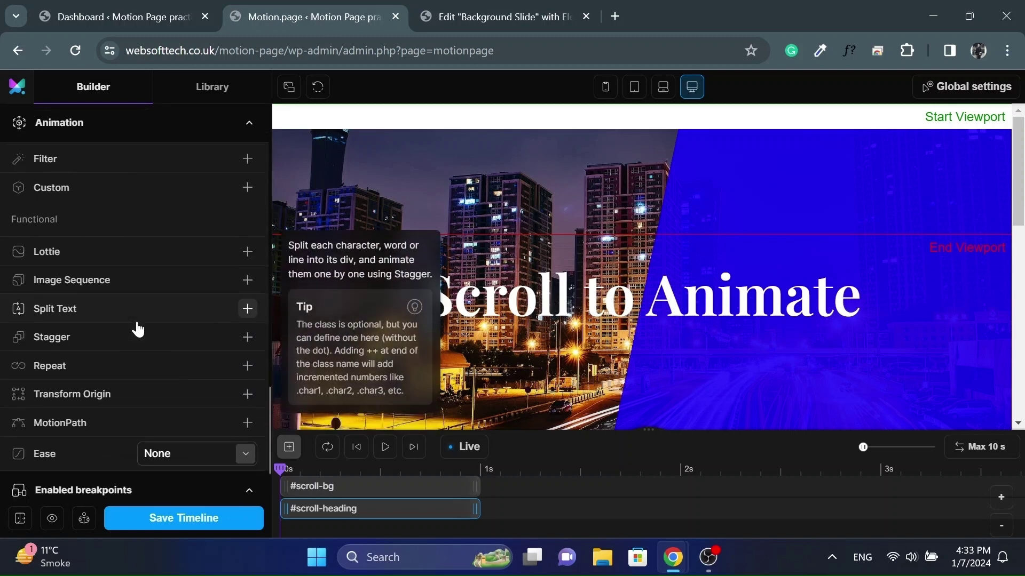
- Split the heading into characters, staggered 1 s from the end, and refresh the preview
{"action": "left_click", "coordinate": [247, 309]}
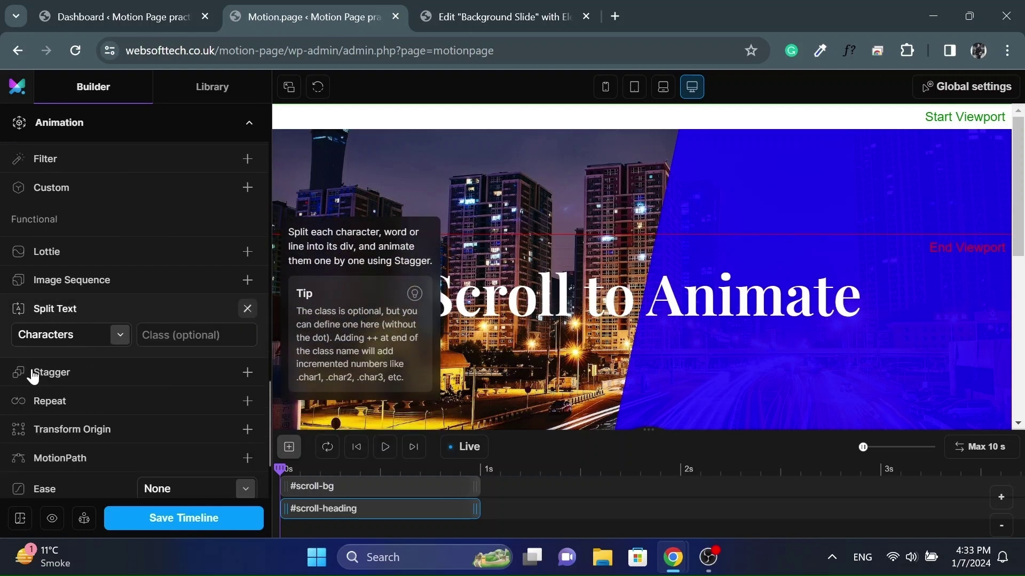
{"action": "left_click", "coordinate": [64, 374]}
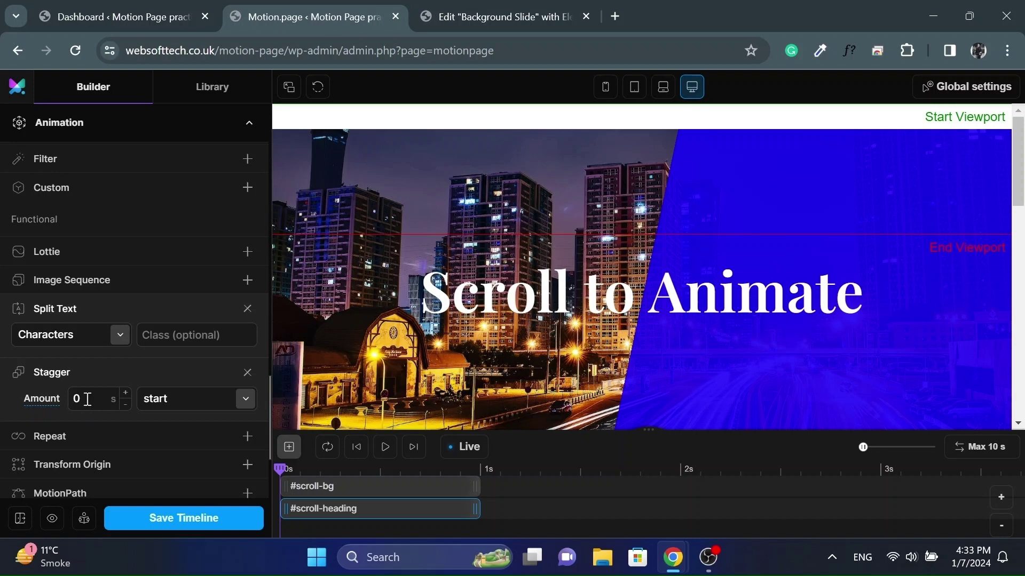
{"action": "type", "text": "1"}
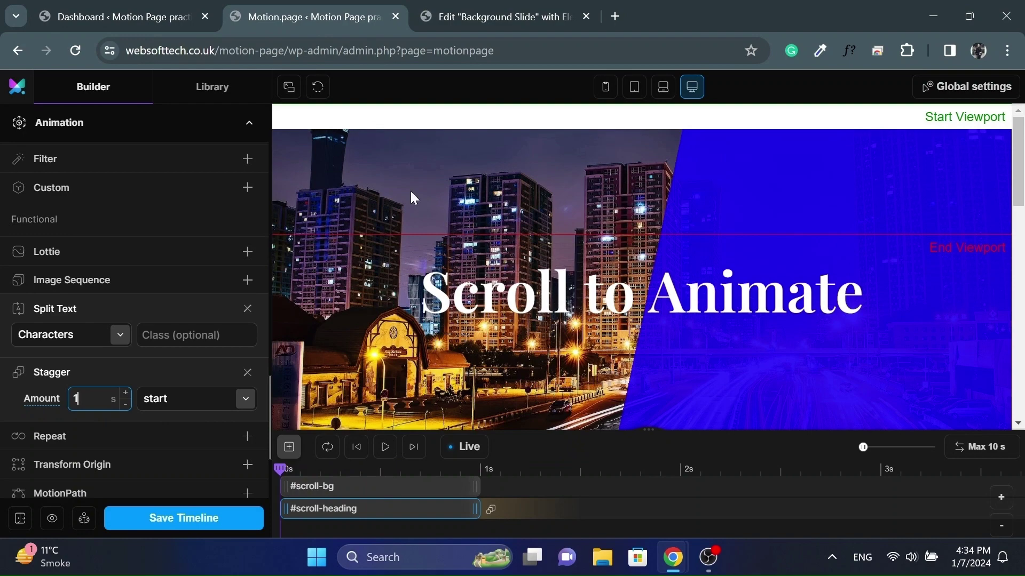
{"action": "left_click", "coordinate": [316, 99]}
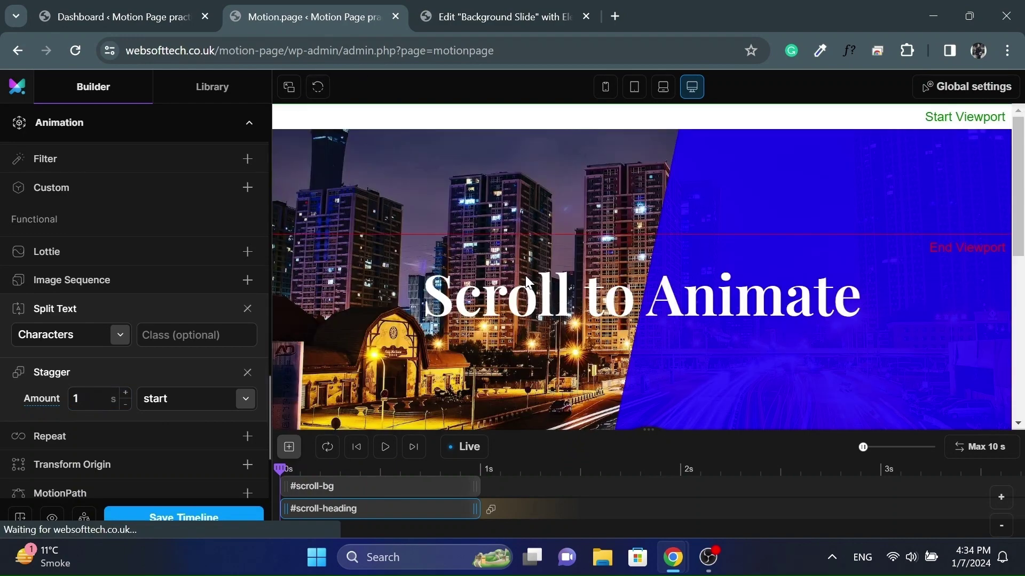
{"action": "scroll", "coordinate": [527, 285], "scroll_direction": "down", "scroll_amount": 1}
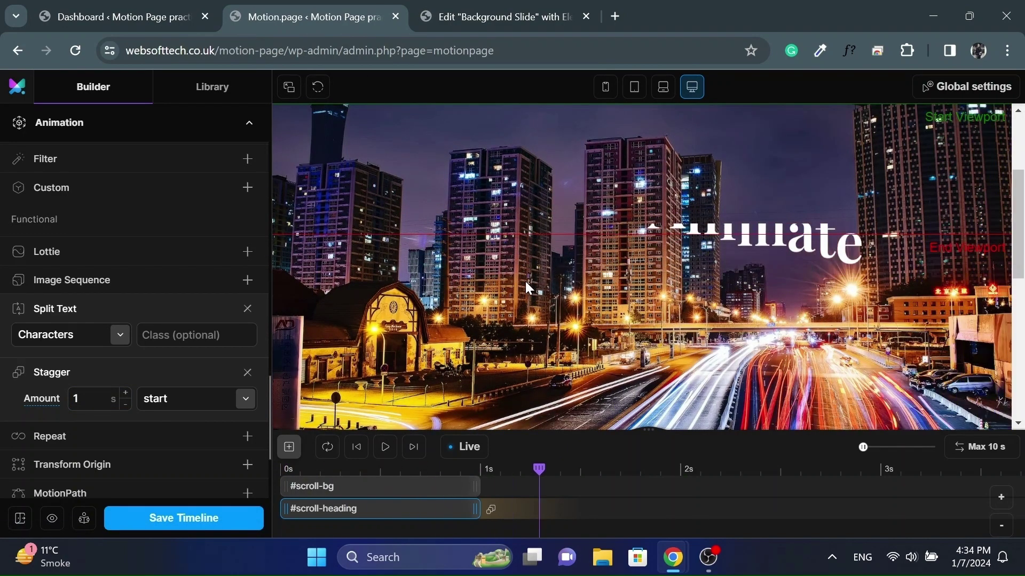
{"action": "scroll", "coordinate": [527, 288], "scroll_direction": "up", "scroll_amount": 1}
{"action": "scroll", "coordinate": [525, 281], "scroll_direction": "up", "scroll_amount": 1}
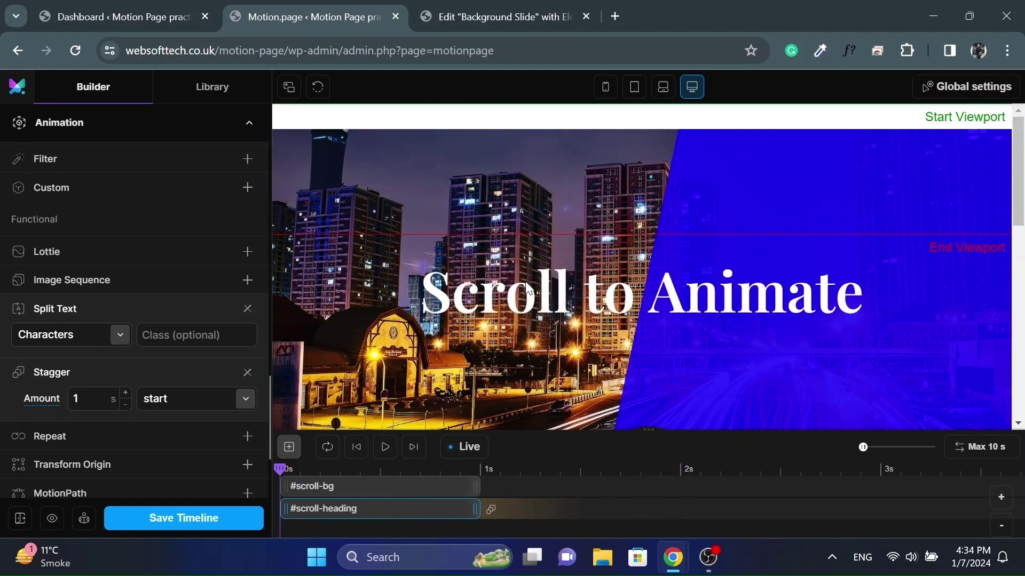
{"action": "left_click", "coordinate": [245, 399]}
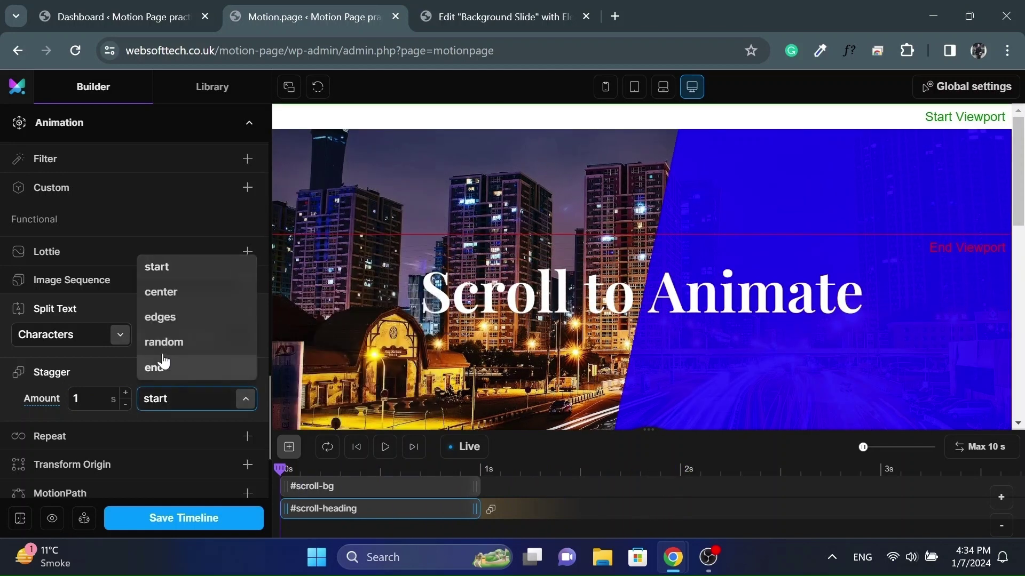
{"action": "left_click", "coordinate": [152, 367]}
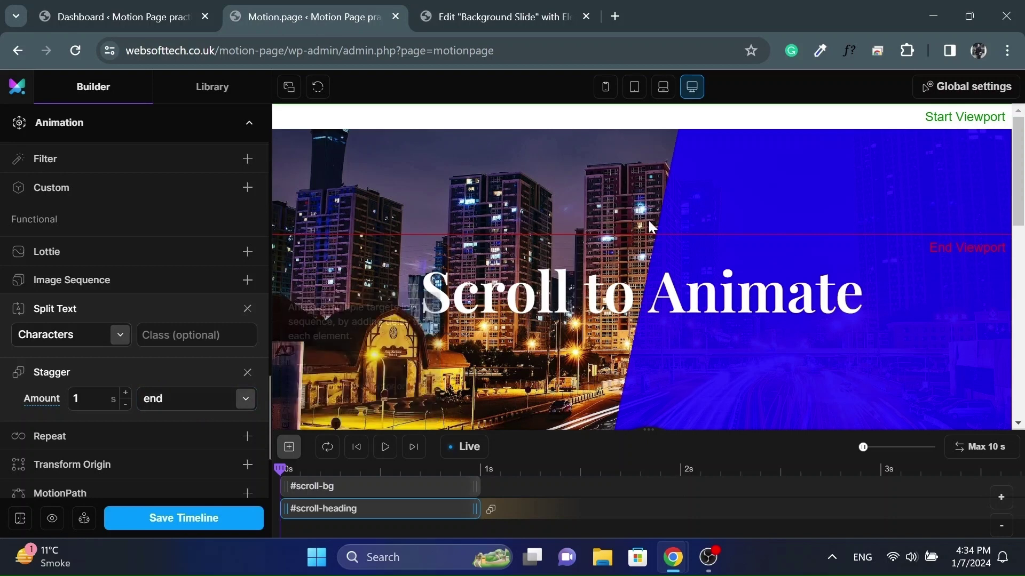
- Shift the #scroll-bg bar later on the timeline and add another animation node
{"action": "scroll", "coordinate": [648, 220], "scroll_direction": "down", "scroll_amount": 1}
{"action": "scroll", "coordinate": [648, 220], "scroll_direction": "down", "scroll_amount": 1}
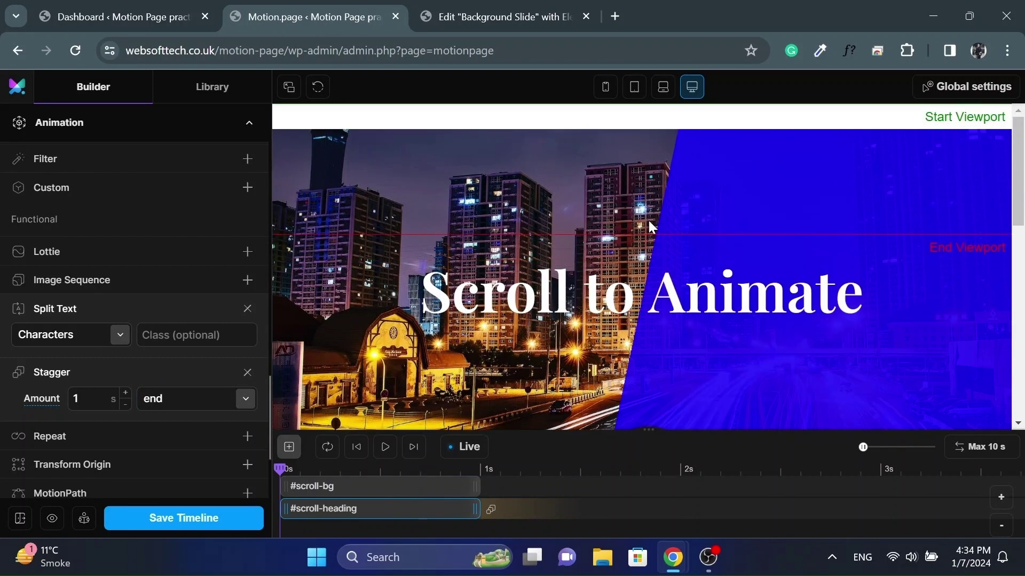
{"action": "scroll", "coordinate": [649, 220], "scroll_direction": "up", "scroll_amount": 2}
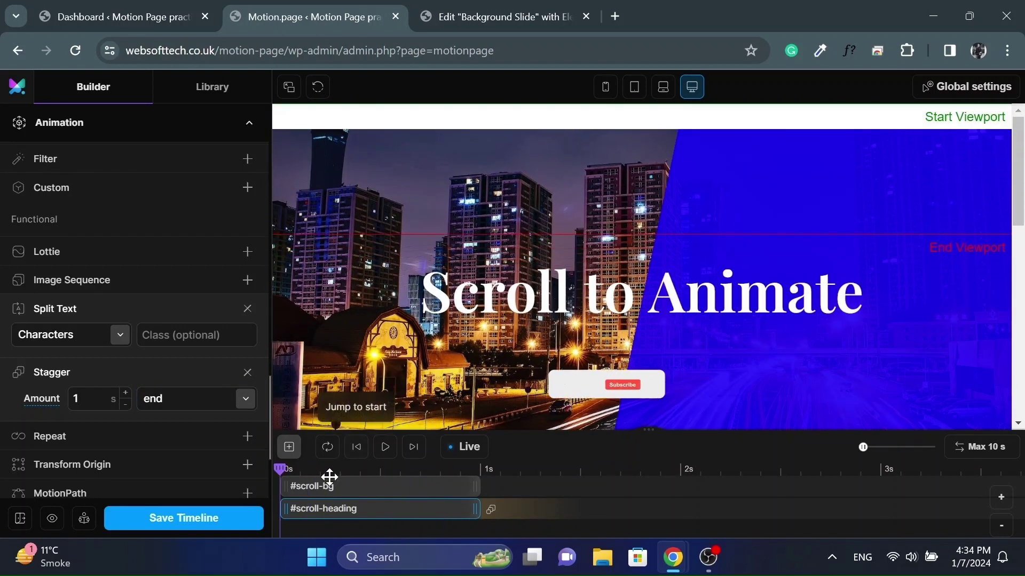
{"action": "left_click_drag", "start_coordinate": [329, 484], "coordinate": [360, 485]}
{"action": "scroll", "coordinate": [486, 360], "scroll_direction": "down", "scroll_amount": 1}
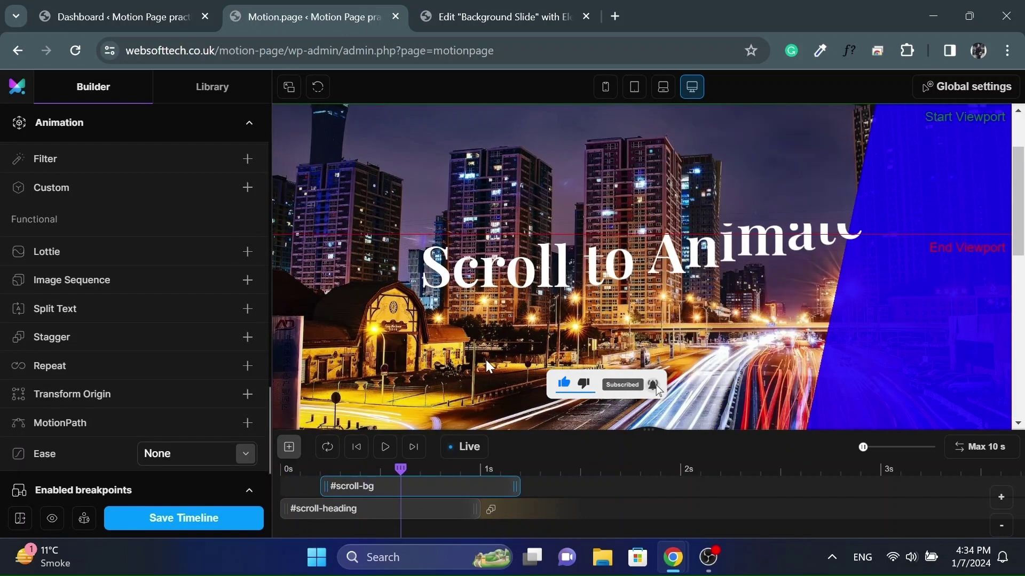
{"action": "scroll", "coordinate": [486, 360], "scroll_direction": "up", "scroll_amount": 2}
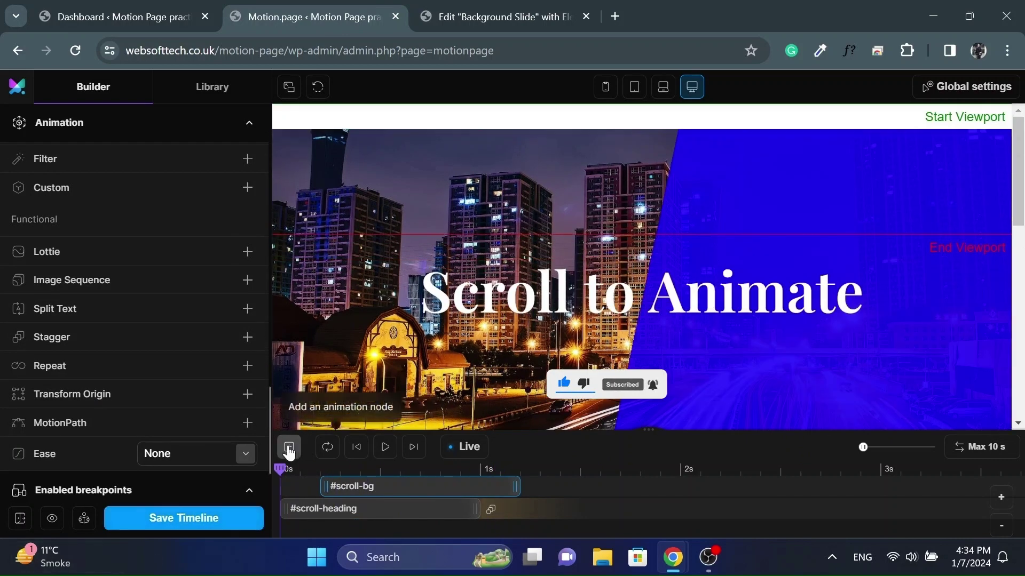
{"action": "left_click", "coordinate": [288, 451]}
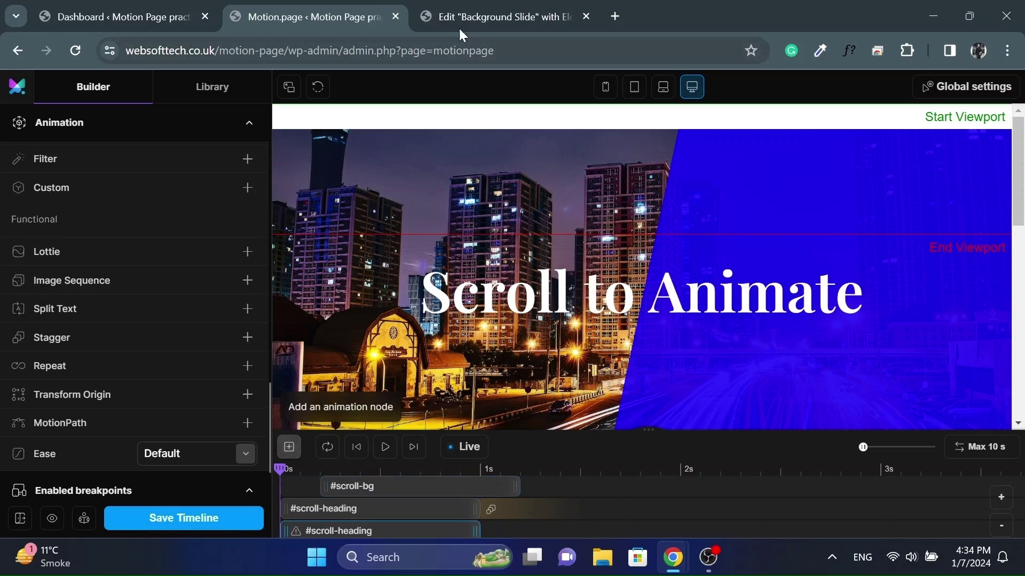
{"action": "left_click", "coordinate": [470, 16]}
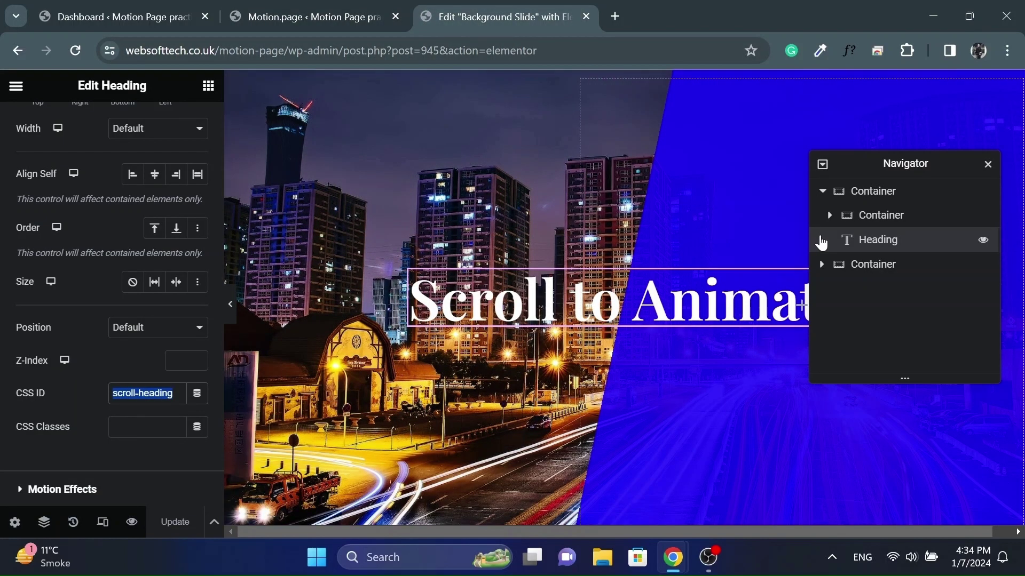
{"action": "left_click", "coordinate": [867, 265]}
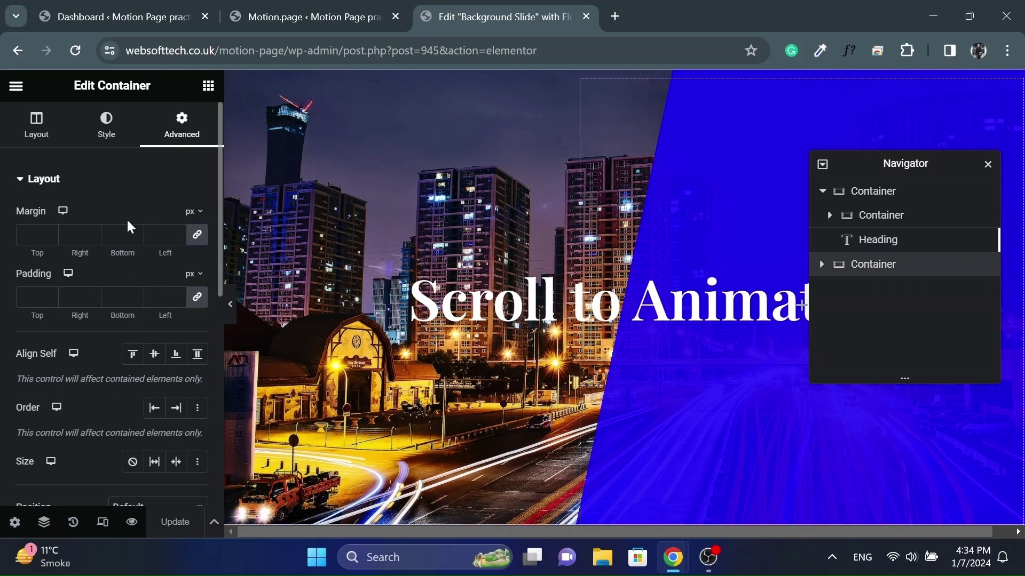
{"action": "scroll", "coordinate": [129, 223], "scroll_direction": "down", "scroll_amount": 6}
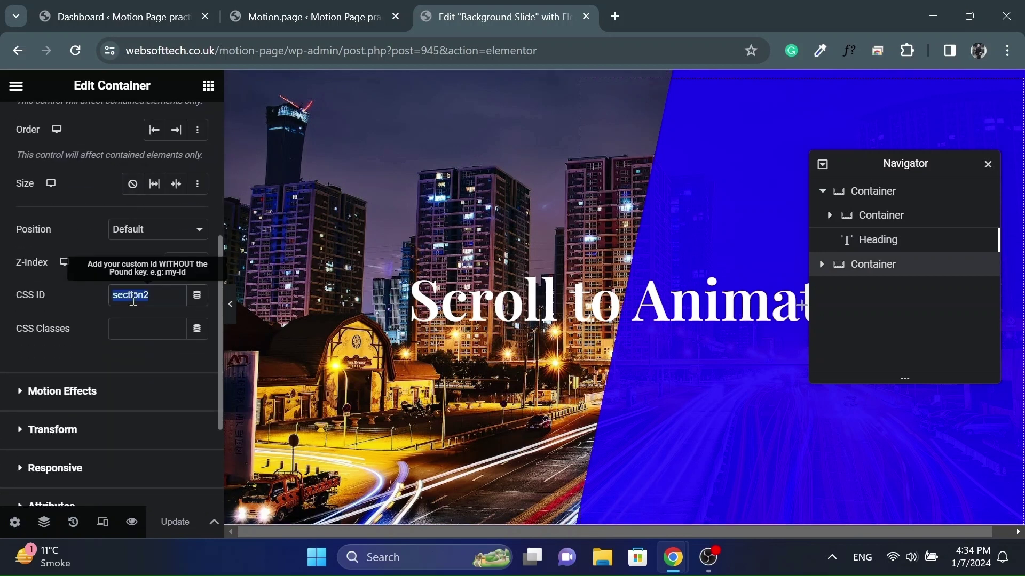
{"action": "left_click", "coordinate": [305, 10]}
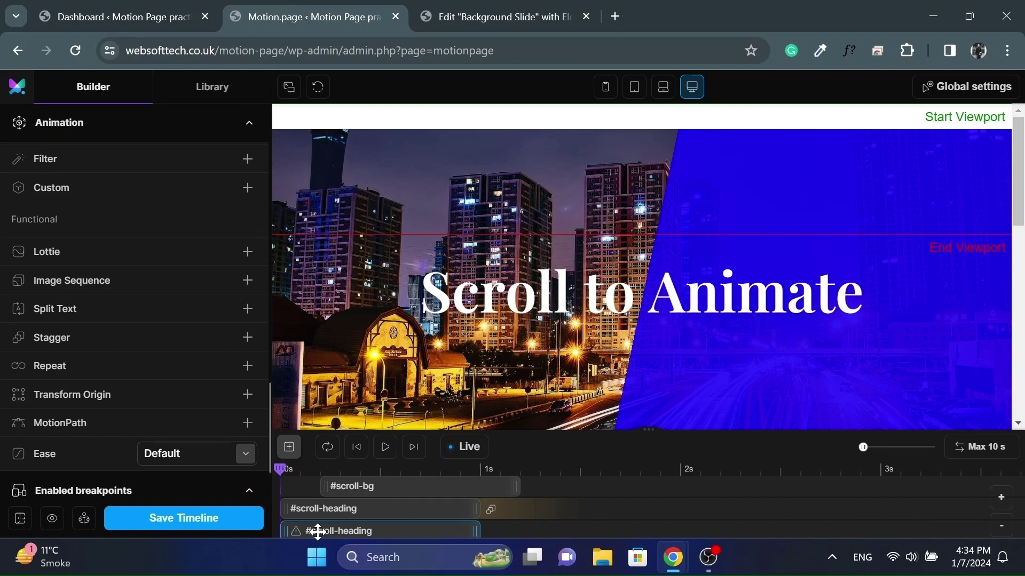
- Give the new node easing None and target #section2
{"action": "left_click", "coordinate": [245, 453]}
{"action": "scroll", "coordinate": [188, 425], "scroll_direction": "down", "scroll_amount": 3}
{"action": "left_click", "coordinate": [188, 425]}
{"action": "scroll", "coordinate": [150, 337], "scroll_direction": "up", "scroll_amount": 10}
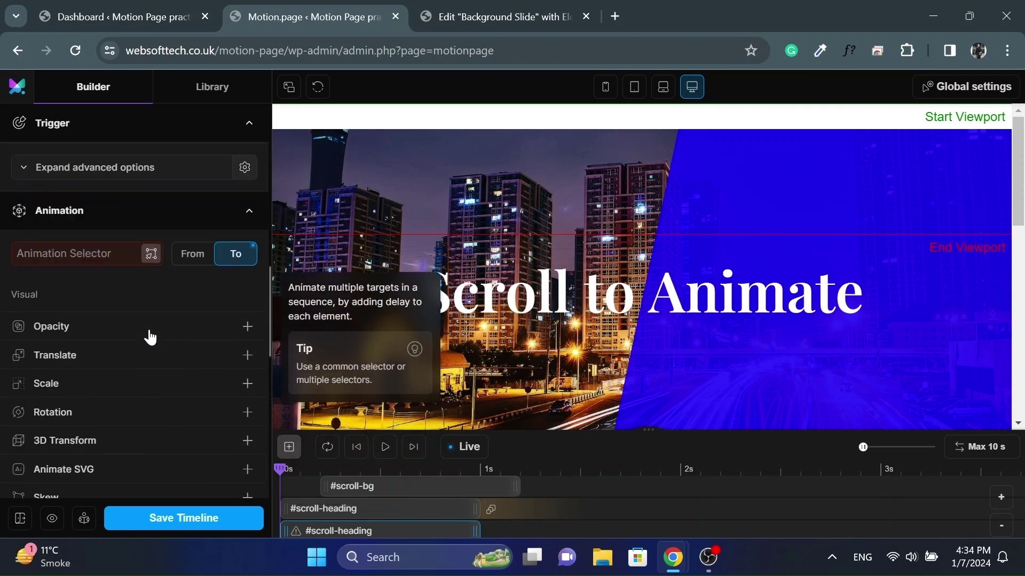
{"action": "scroll", "coordinate": [150, 337], "scroll_direction": "up", "scroll_amount": 2}
{"action": "left_click", "coordinate": [106, 344]}
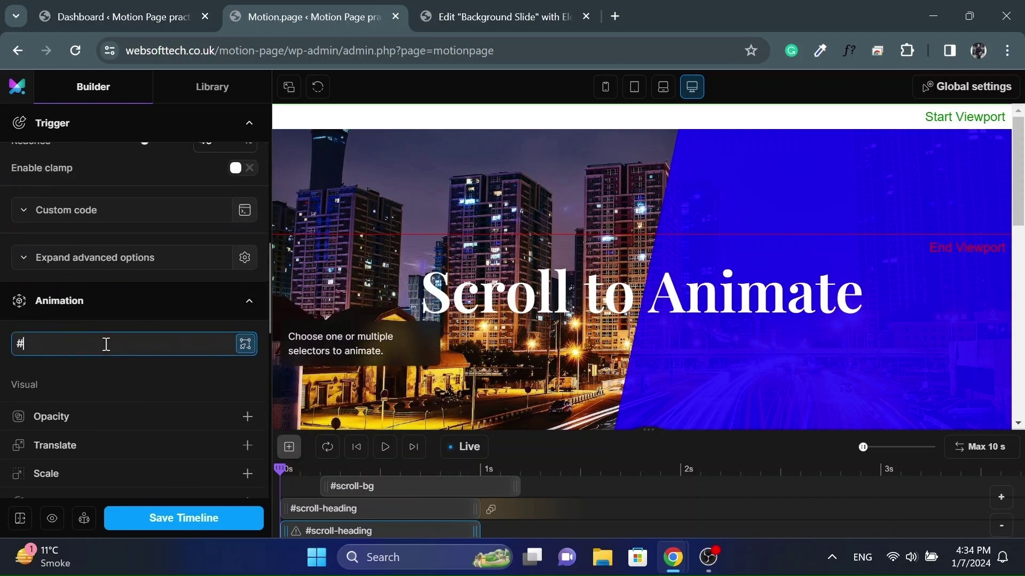
{"action": "type", "text": "#section2"}
{"action": "key", "text": "Return"}
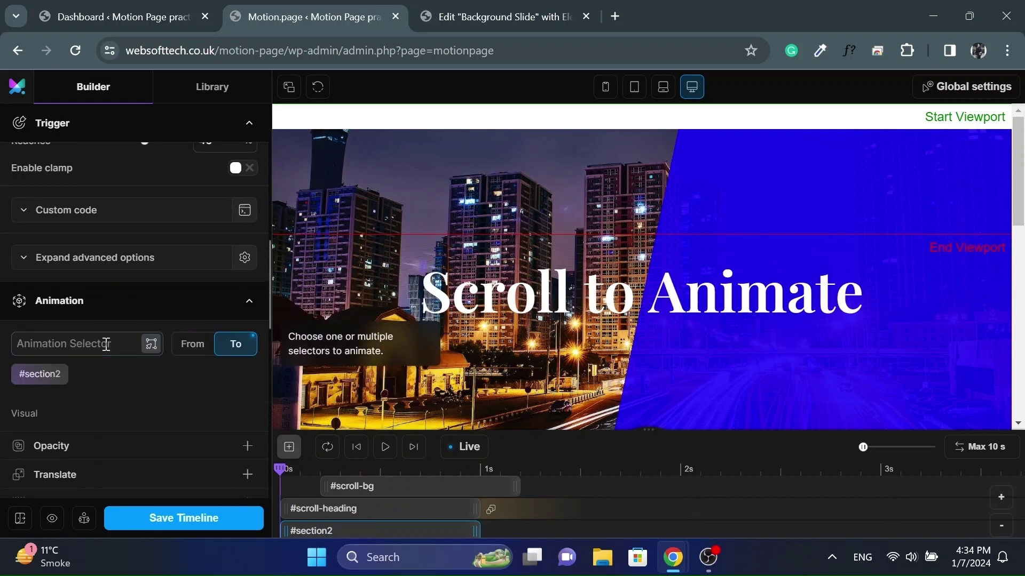
- Translate #section2 to Y -40% and scroll the preview to test it
{"action": "scroll", "coordinate": [534, 325], "scroll_direction": "down", "scroll_amount": 2}
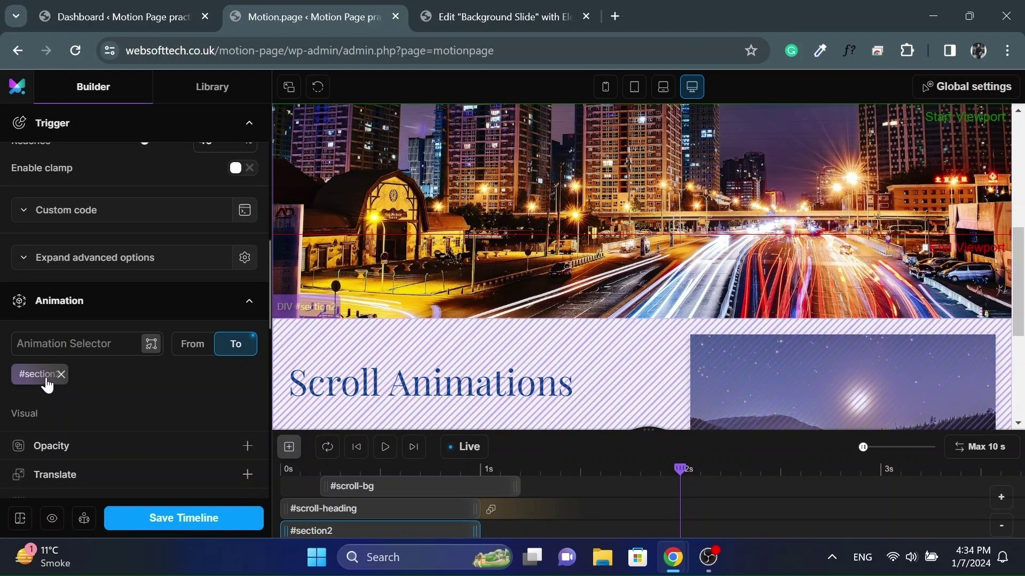
{"action": "scroll", "coordinate": [149, 383], "scroll_direction": "down", "scroll_amount": 3}
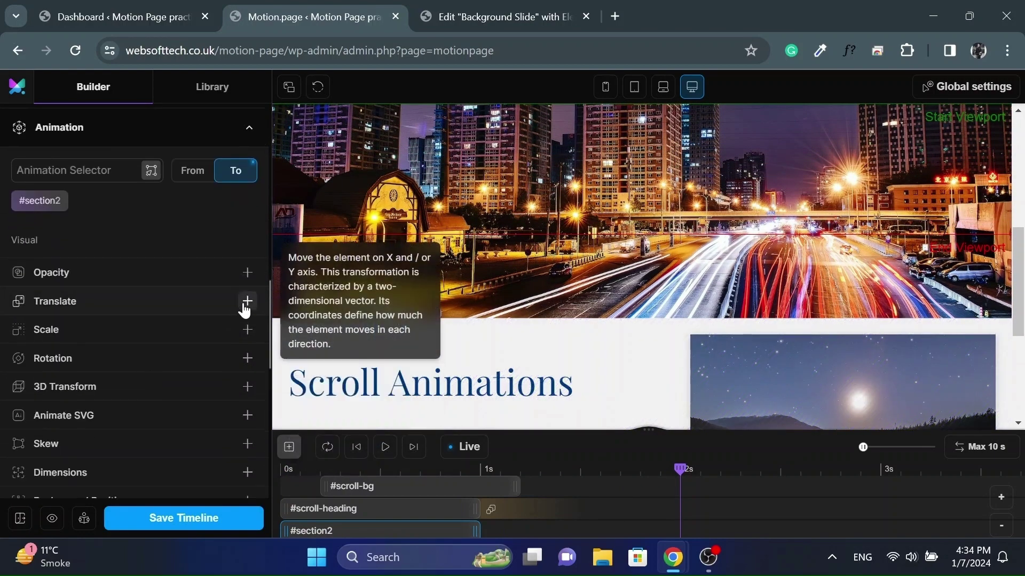
{"action": "left_click", "coordinate": [248, 301]}
{"action": "left_click", "coordinate": [197, 327]}
{"action": "type", "text": "35"}
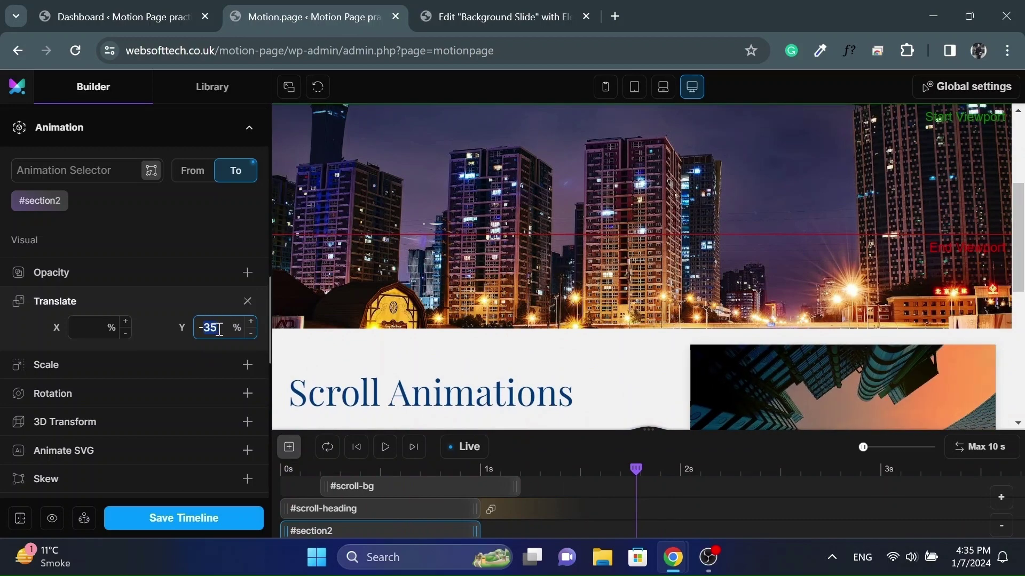
{"action": "scroll", "coordinate": [483, 338], "scroll_direction": "up", "scroll_amount": 3}
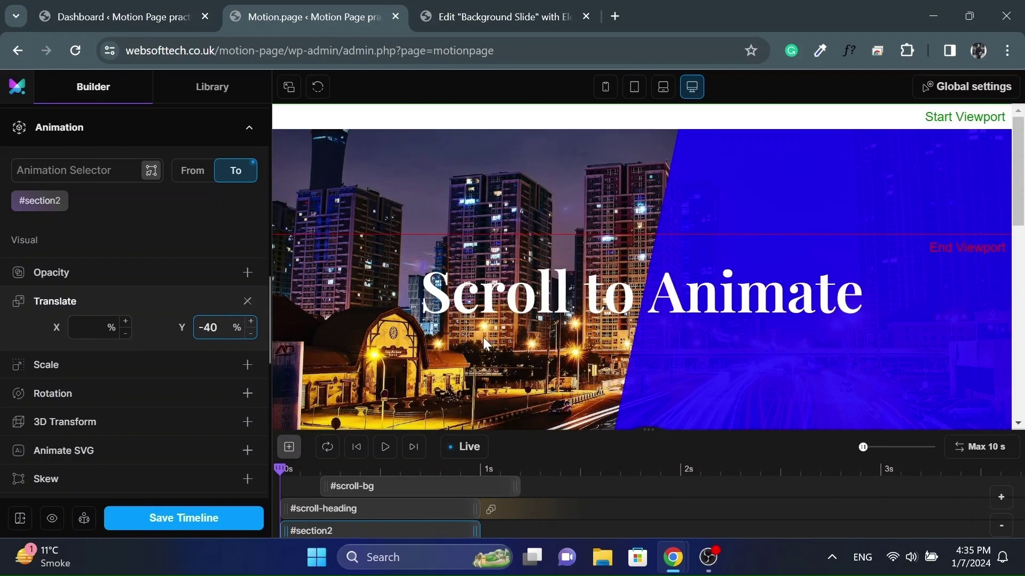
{"action": "scroll", "coordinate": [482, 337], "scroll_direction": "down", "scroll_amount": 5}
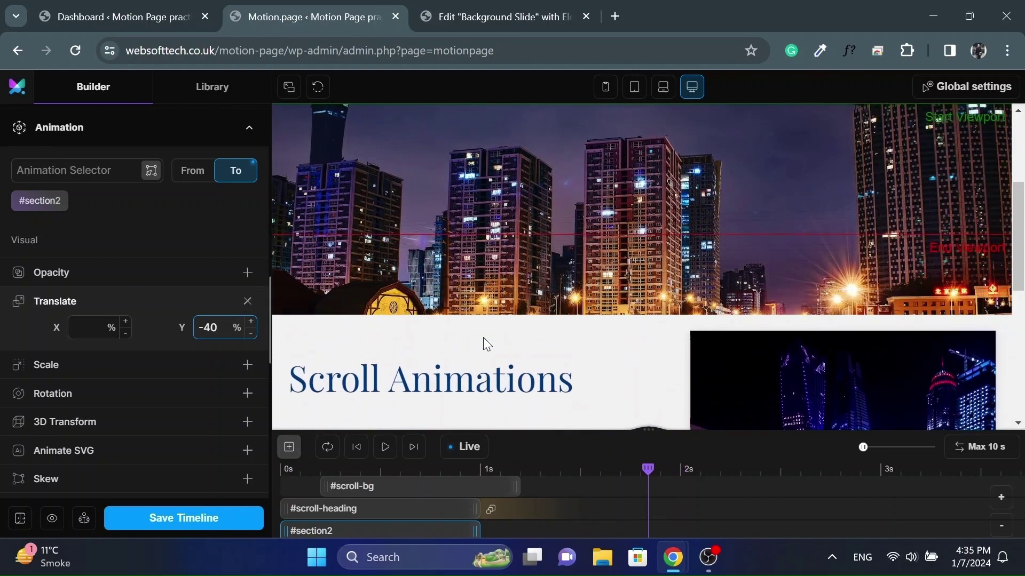
{"action": "scroll", "coordinate": [483, 337], "scroll_direction": "up", "scroll_amount": 1}
{"action": "scroll", "coordinate": [482, 337], "scroll_direction": "down", "scroll_amount": 1}
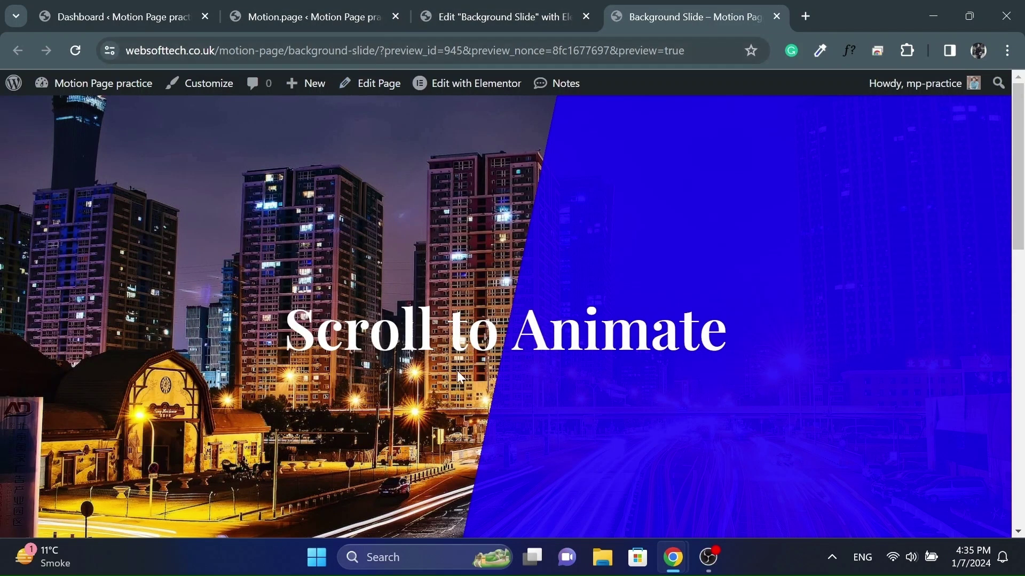
- Scroll the front-end preview up and down to watch the panel slide and letters rise
{"action": "scroll", "coordinate": [456, 371], "scroll_direction": "down", "scroll_amount": 3}
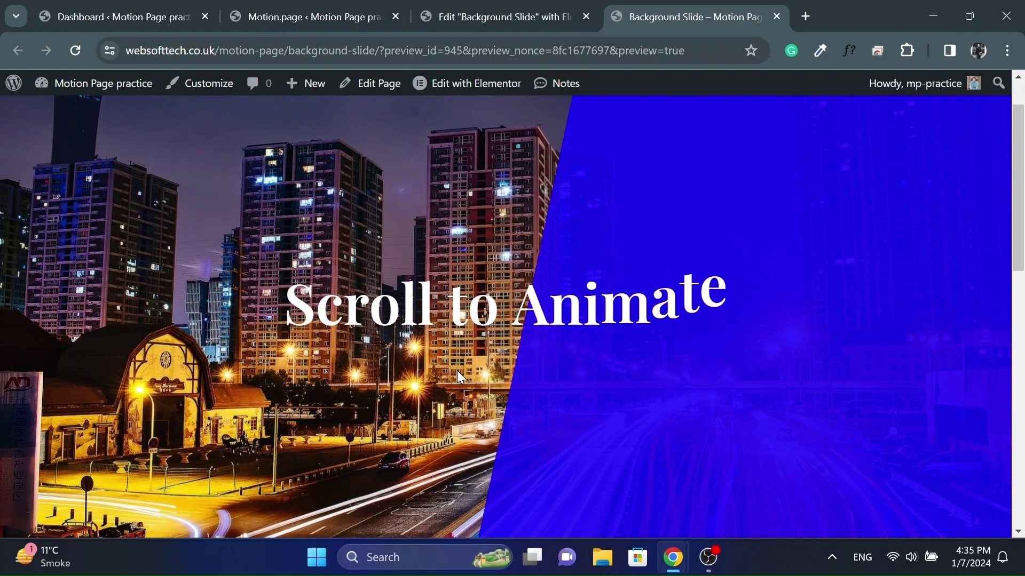
{"action": "scroll", "coordinate": [457, 370], "scroll_direction": "down", "scroll_amount": 5}
{"action": "scroll", "coordinate": [457, 370], "scroll_direction": "up", "scroll_amount": 5}
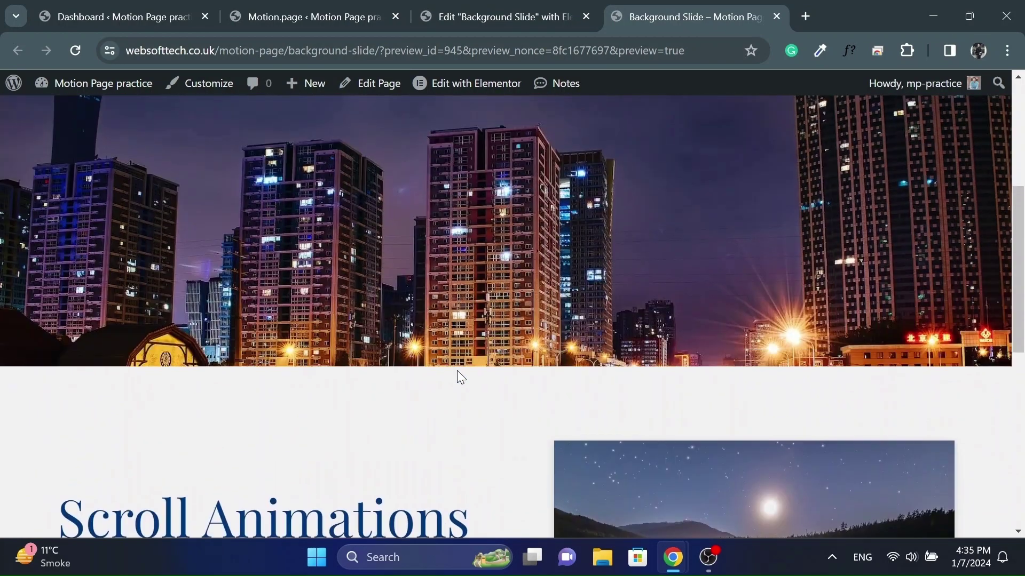
{"action": "scroll", "coordinate": [457, 370], "scroll_direction": "down", "scroll_amount": 5}
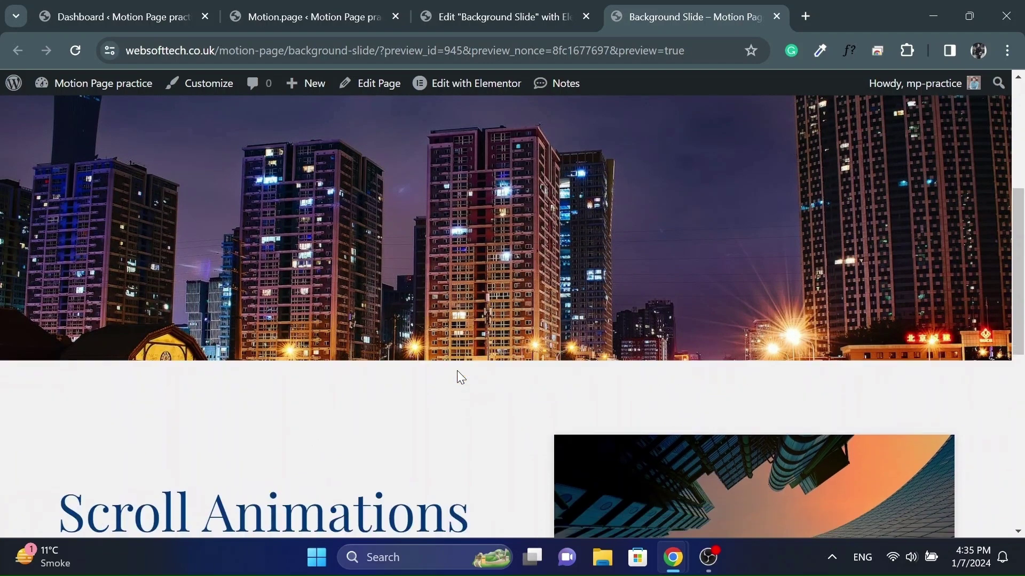
{"action": "scroll", "coordinate": [457, 377], "scroll_direction": "up", "scroll_amount": 5}
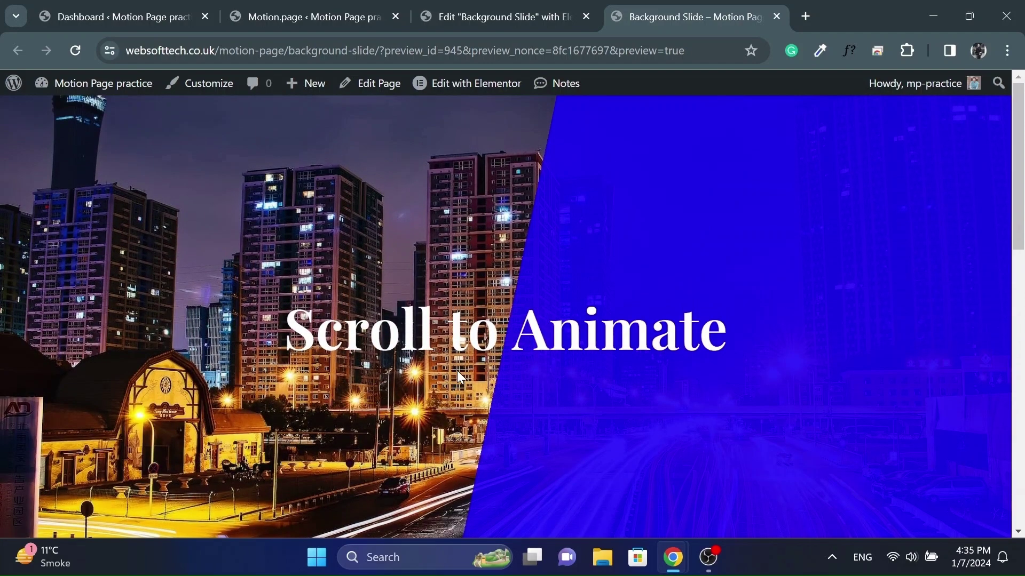
- Narrow the Scroll BG timeline's enabled breakpoints to exclude mobile
{"action": "left_click", "coordinate": [483, 10]}
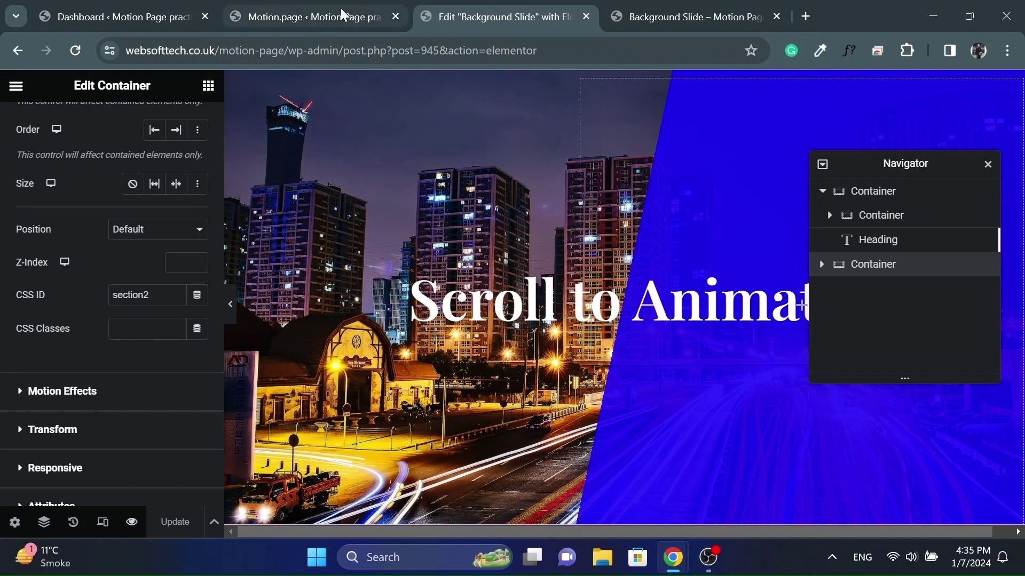
{"action": "left_click", "coordinate": [332, 9]}
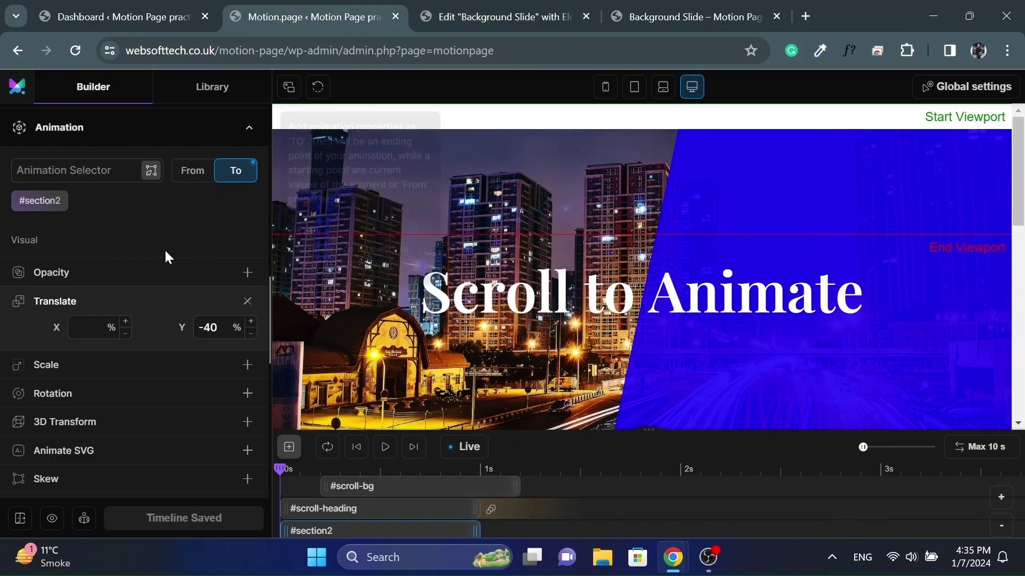
{"action": "scroll", "coordinate": [164, 248], "scroll_direction": "down", "scroll_amount": 8}
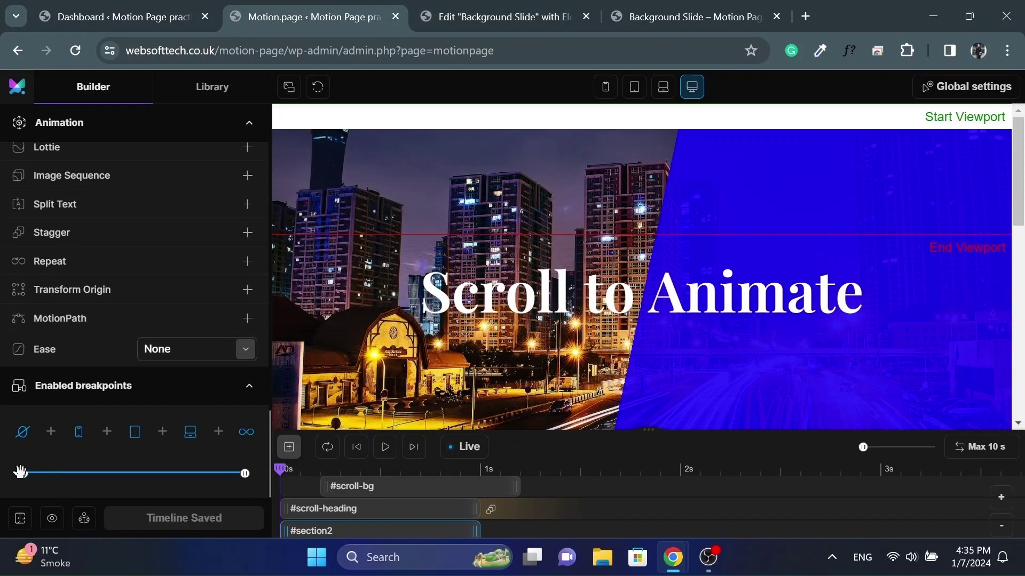
{"action": "left_click_drag", "start_coordinate": [20, 473], "coordinate": [115, 474]}
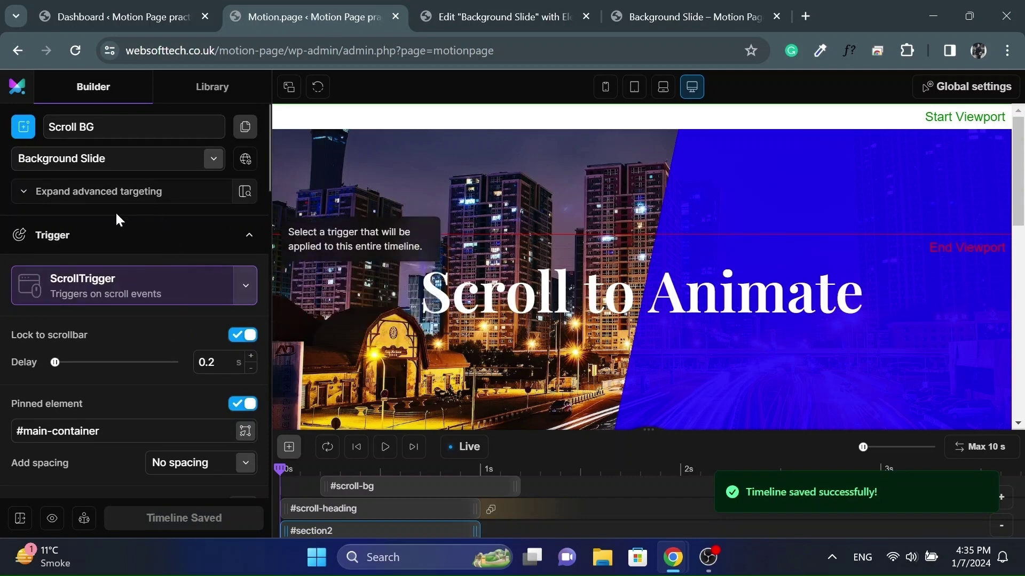
- Duplicate the timeline and rename the copy Scroll BG Mobile
{"action": "left_click", "coordinate": [245, 128]}
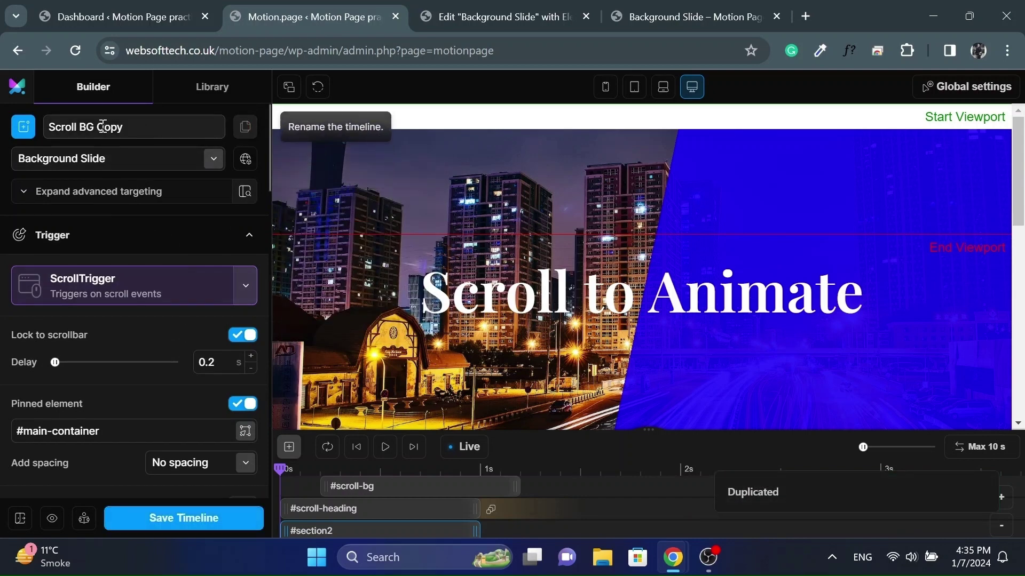
{"action": "type", "text": "Mobile"}
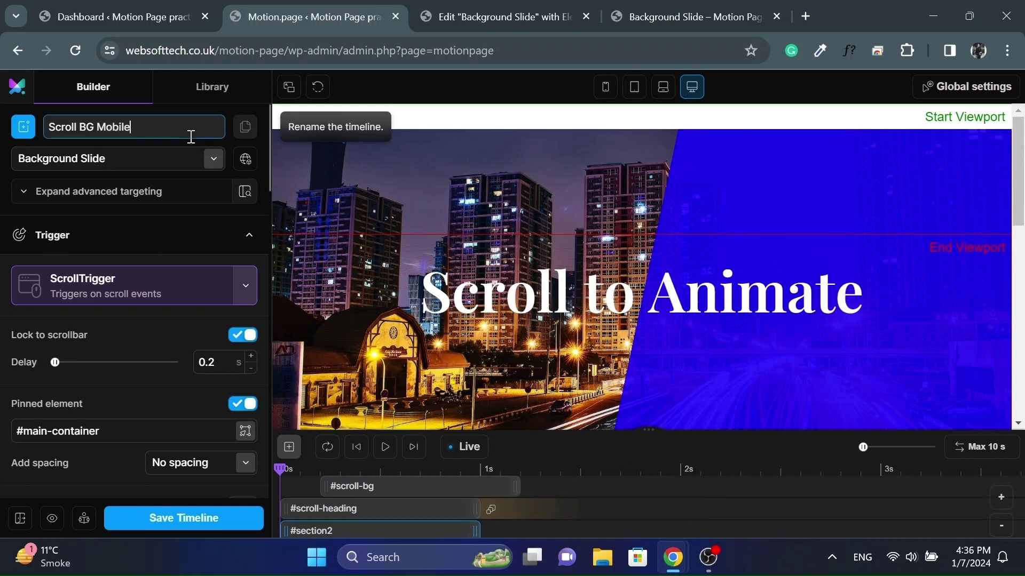
{"action": "scroll", "coordinate": [178, 146], "scroll_direction": "down", "scroll_amount": 10}
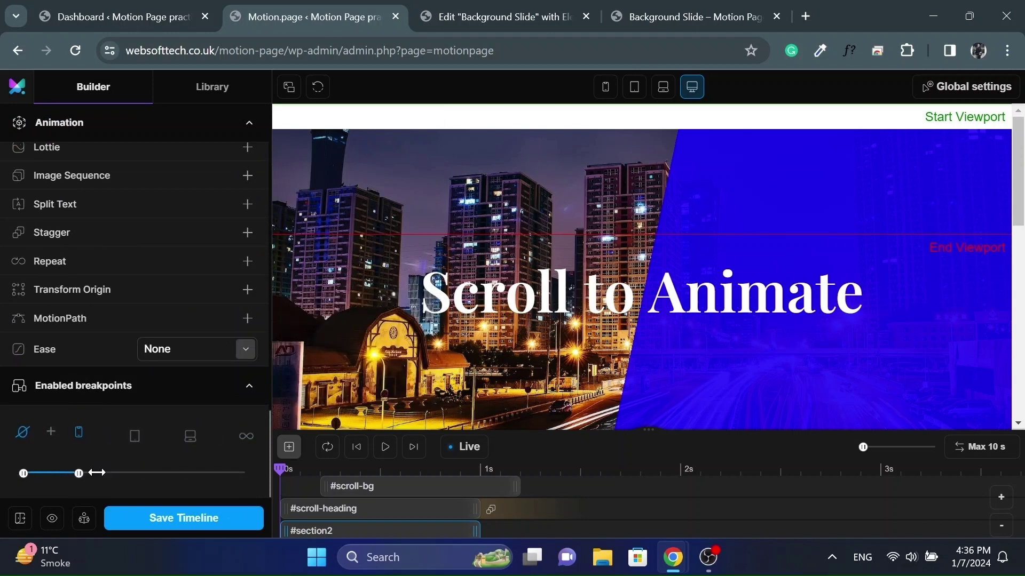
- In mobile view, save the timeline and give #scroll-bg a From Translate X of 35 vw
{"action": "left_click", "coordinate": [606, 86]}
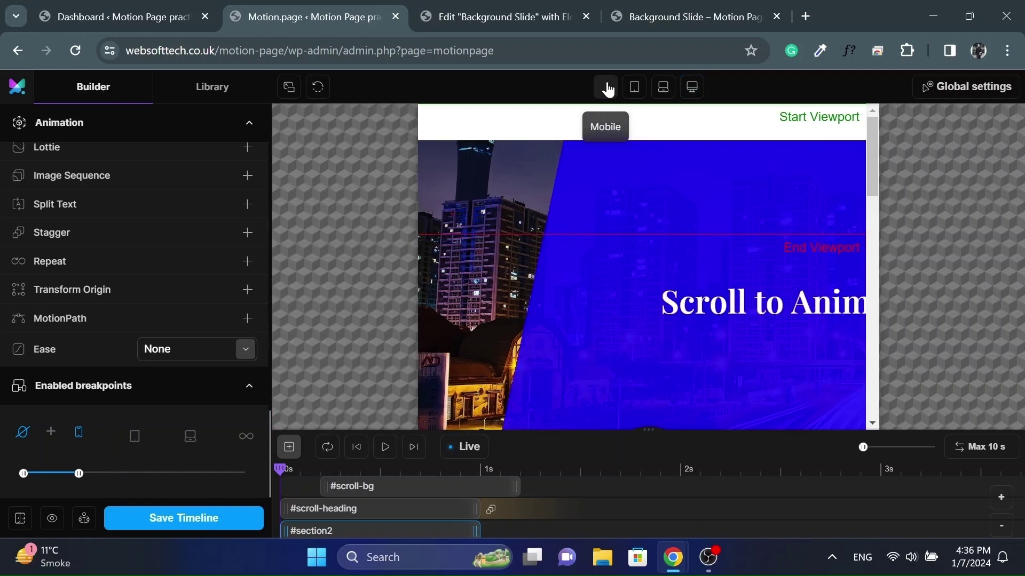
{"action": "left_click", "coordinate": [168, 523]}
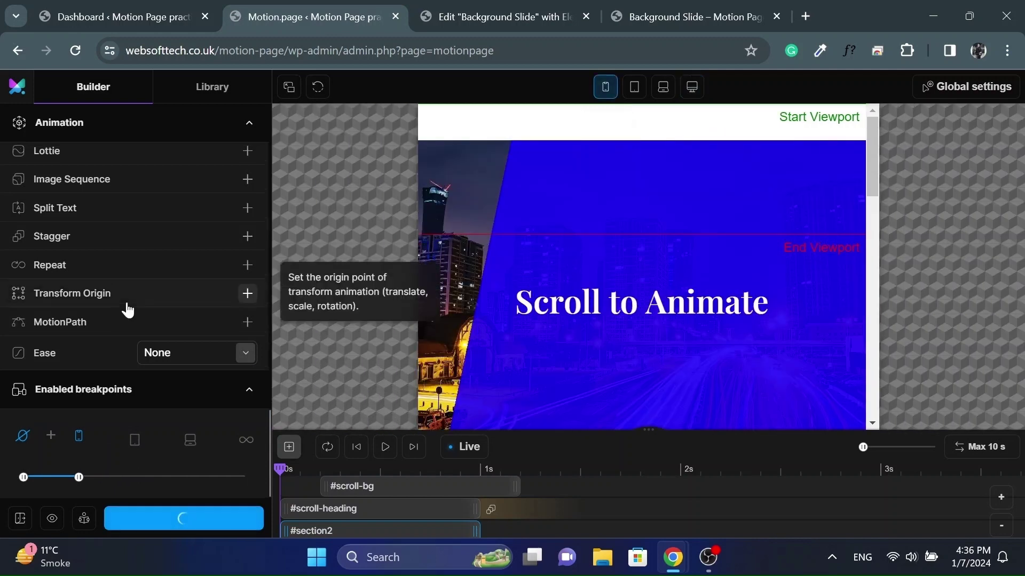
{"action": "left_click", "coordinate": [371, 487]}
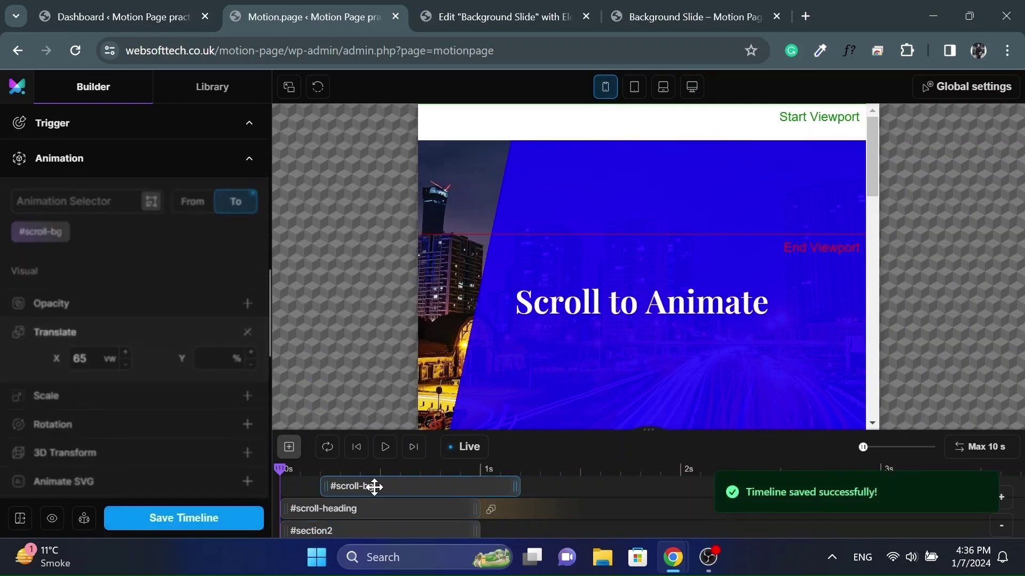
{"action": "left_click", "coordinate": [192, 201]}
{"action": "left_click", "coordinate": [247, 333]}
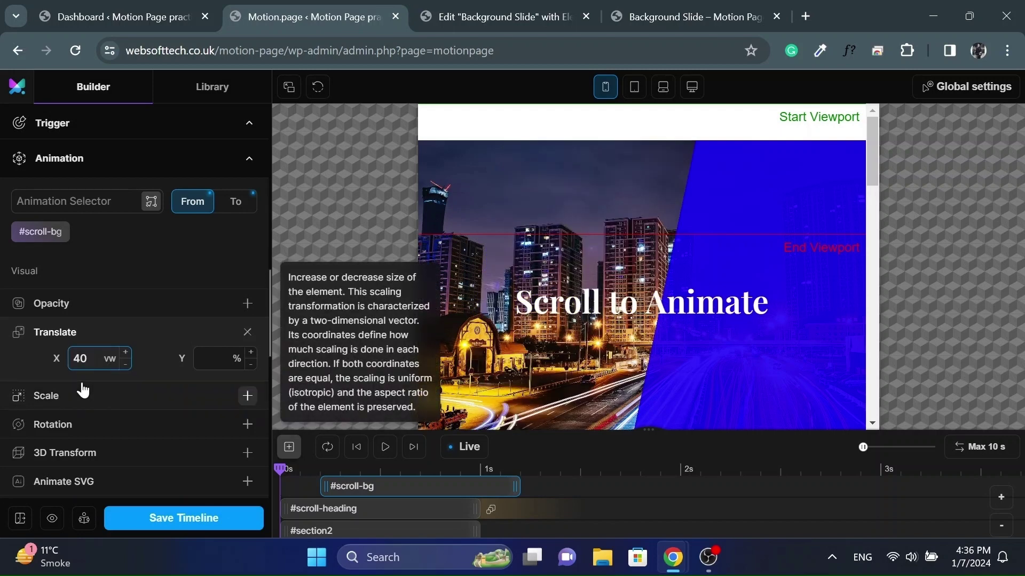
{"action": "key", "text": "BackSpace"}
{"action": "key", "text": "BackSpace"}
{"action": "type", "text": "35"}
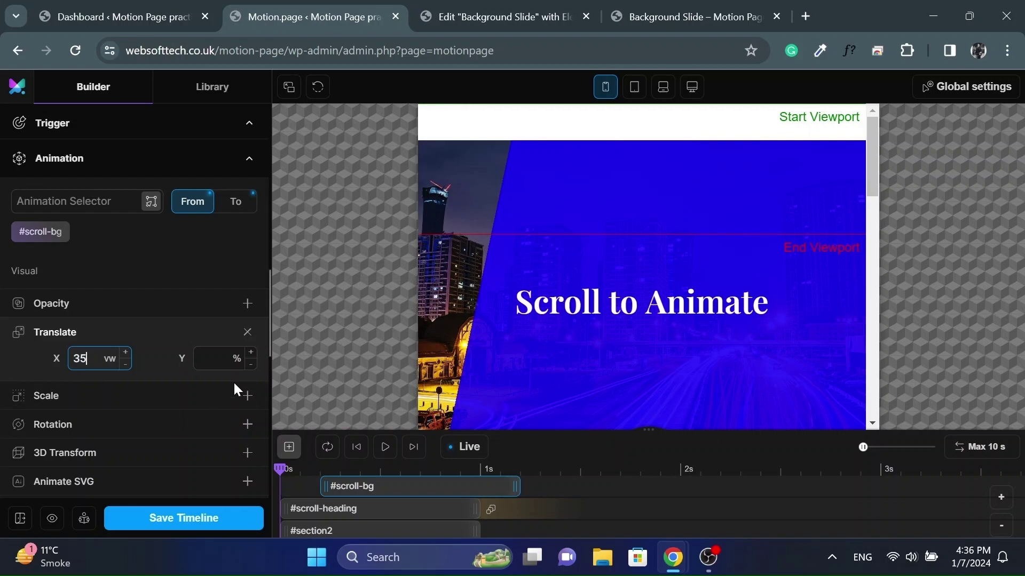
{"action": "scroll", "coordinate": [571, 345], "scroll_direction": "down", "scroll_amount": 2}
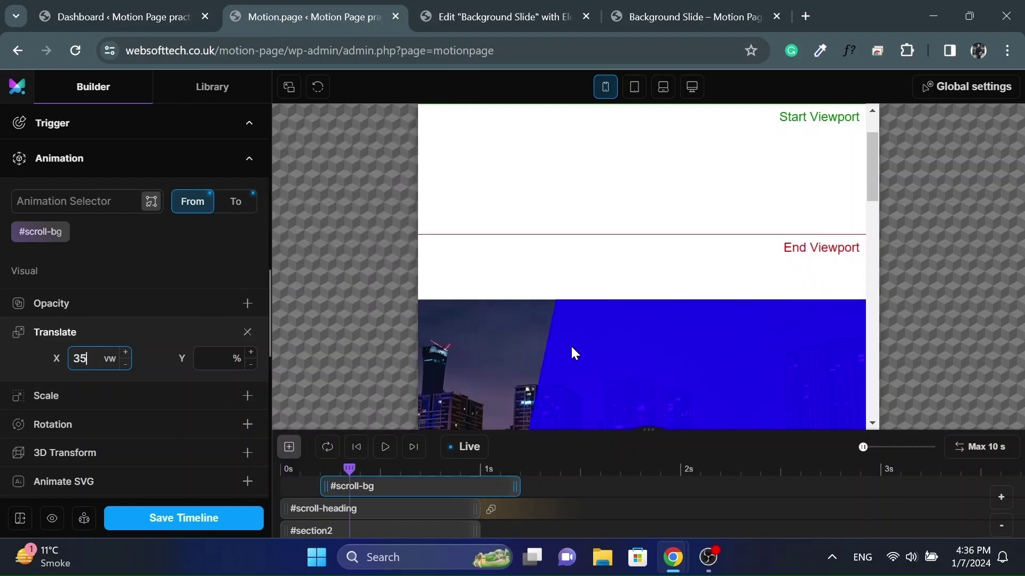
{"action": "scroll", "coordinate": [575, 354], "scroll_direction": "down", "scroll_amount": 3}
- Refresh the preview, then set the panel's To Translate X to 100 vw
{"action": "left_click", "coordinate": [319, 88]}
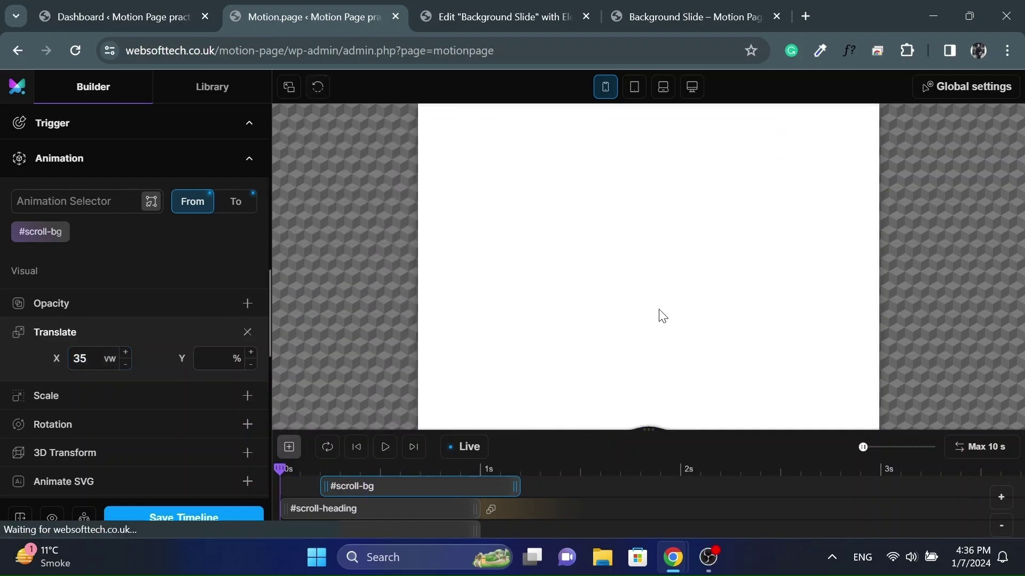
{"action": "scroll", "coordinate": [662, 316], "scroll_direction": "down", "scroll_amount": 3}
{"action": "scroll", "coordinate": [659, 309], "scroll_direction": "up", "scroll_amount": 3}
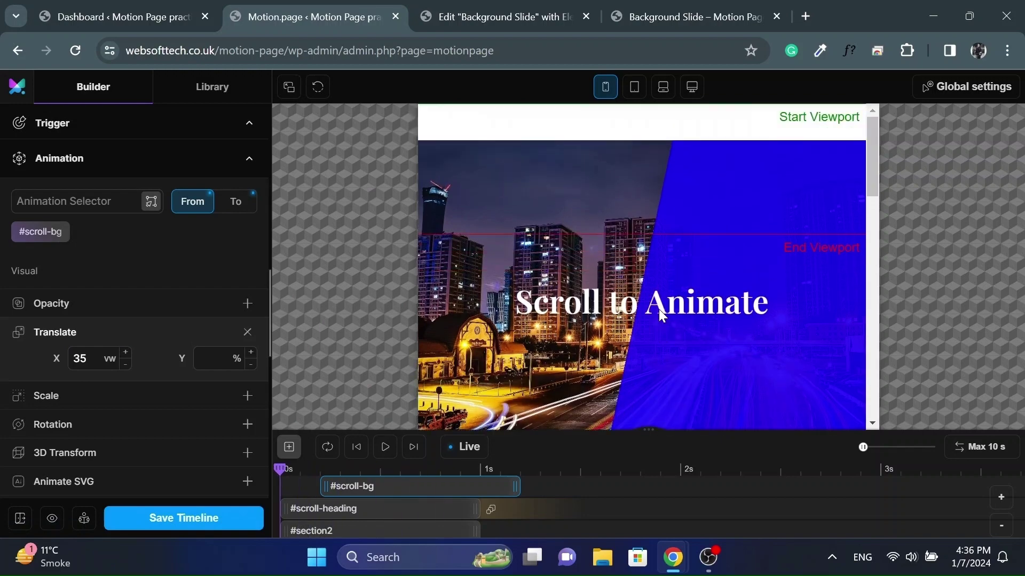
{"action": "scroll", "coordinate": [658, 309], "scroll_direction": "down", "scroll_amount": 4}
{"action": "scroll", "coordinate": [658, 309], "scroll_direction": "up", "scroll_amount": 4}
{"action": "left_click", "coordinate": [235, 201]}
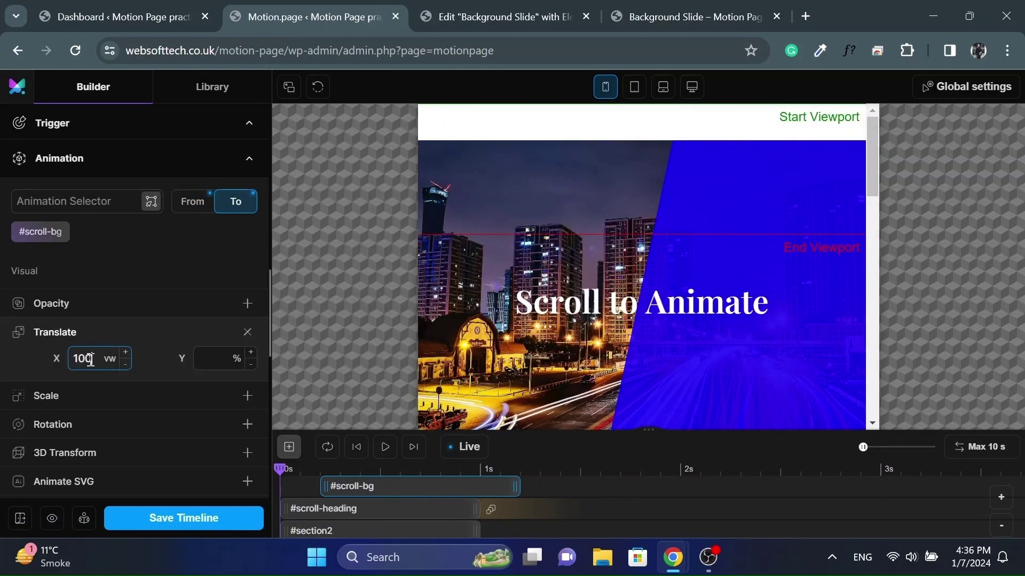
{"action": "scroll", "coordinate": [629, 310], "scroll_direction": "down", "scroll_amount": 4}
{"action": "scroll", "coordinate": [627, 307], "scroll_direction": "up", "scroll_amount": 3}
- Change #section2's vertical offset to -20% and save the timeline
{"action": "left_click", "coordinate": [326, 527]}
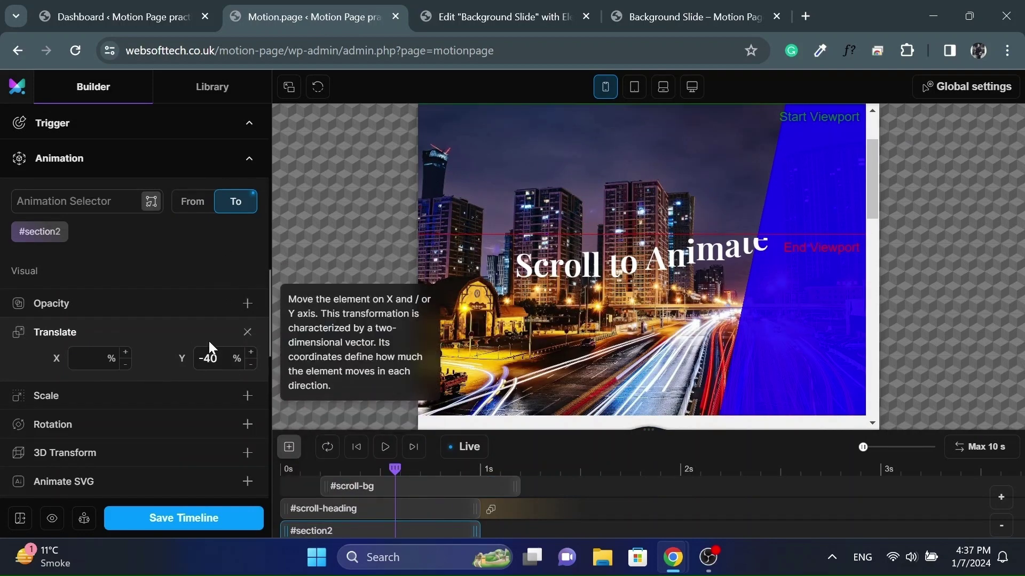
{"action": "triple_click", "coordinate": [205, 358]}
{"action": "type", "text": "0"}
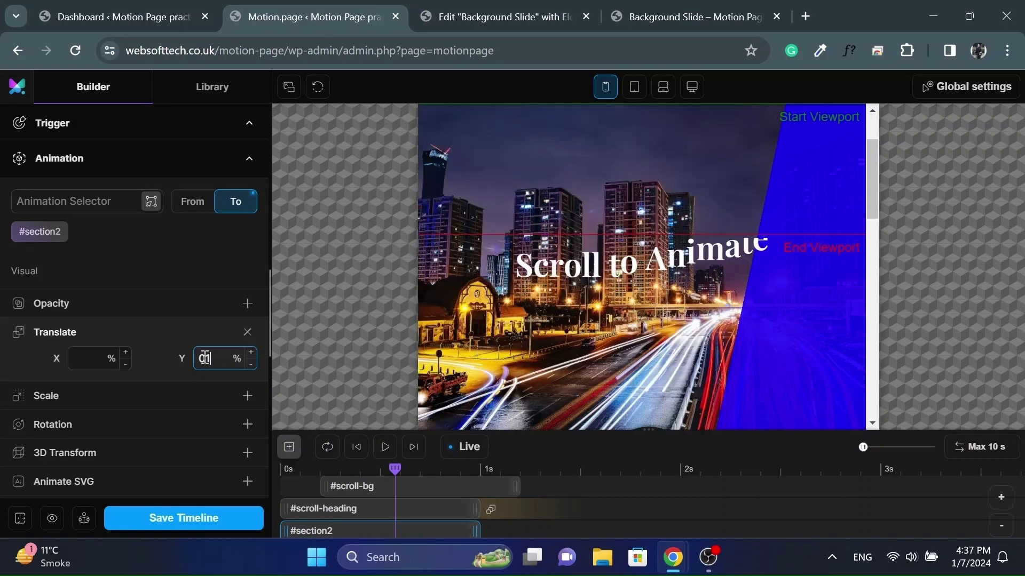
{"action": "type", "text": "-20"}
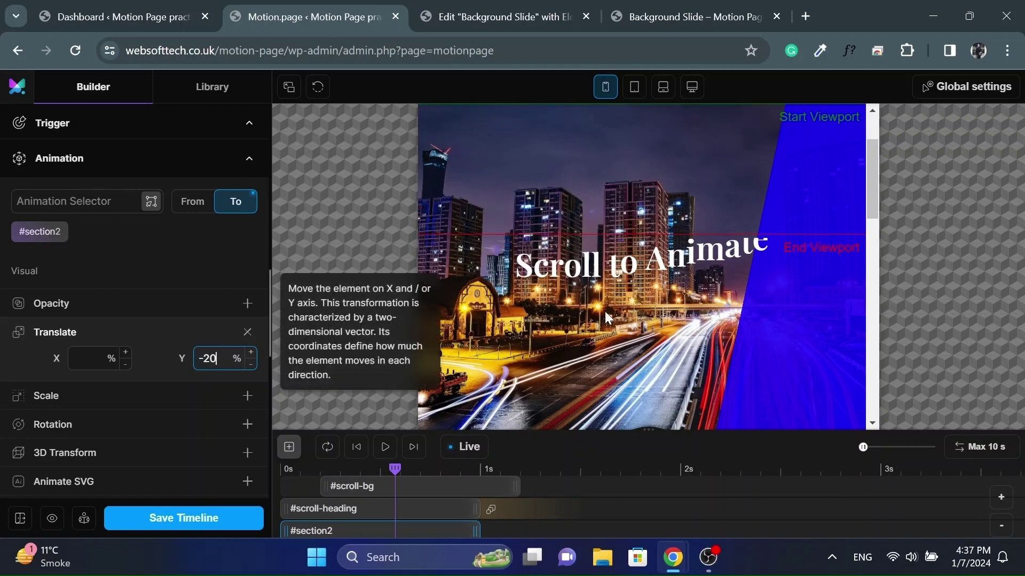
{"action": "scroll", "coordinate": [604, 312], "scroll_direction": "down", "scroll_amount": 4}
{"action": "scroll", "coordinate": [604, 312], "scroll_direction": "up", "scroll_amount": 5}
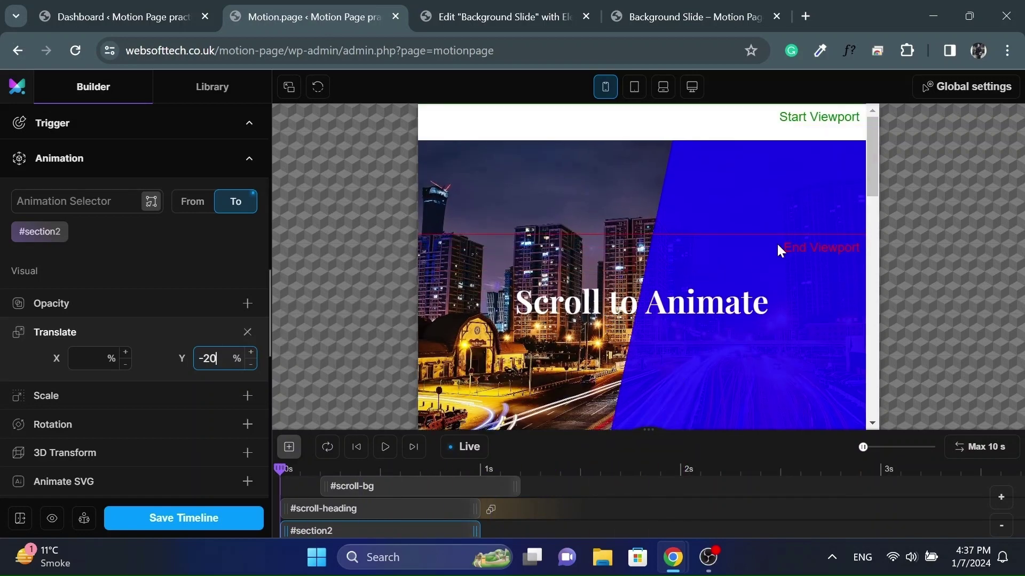
{"action": "scroll", "coordinate": [658, 322], "scroll_direction": "down", "scroll_amount": 4}
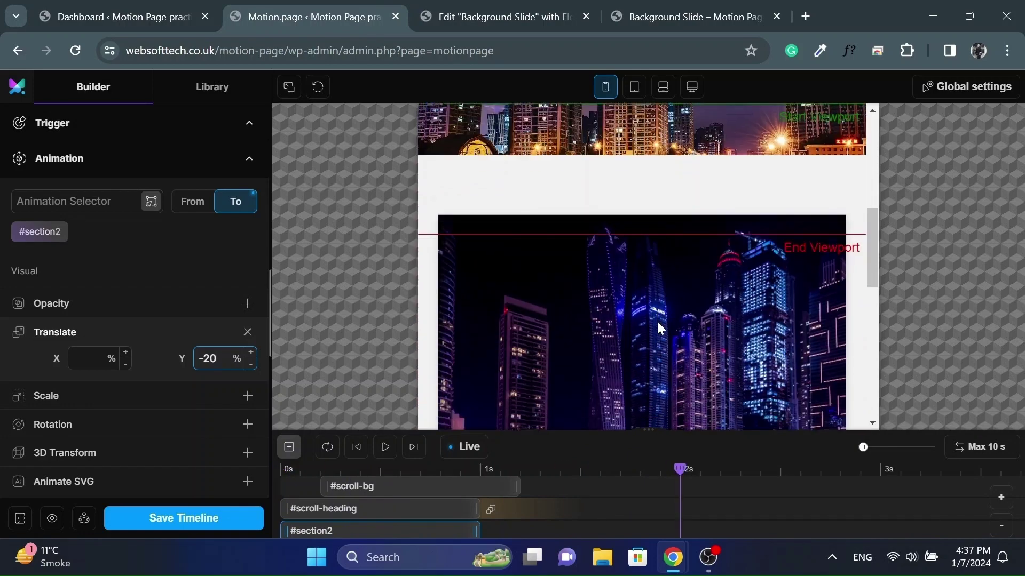
{"action": "scroll", "coordinate": [657, 322], "scroll_direction": "up", "scroll_amount": 5}
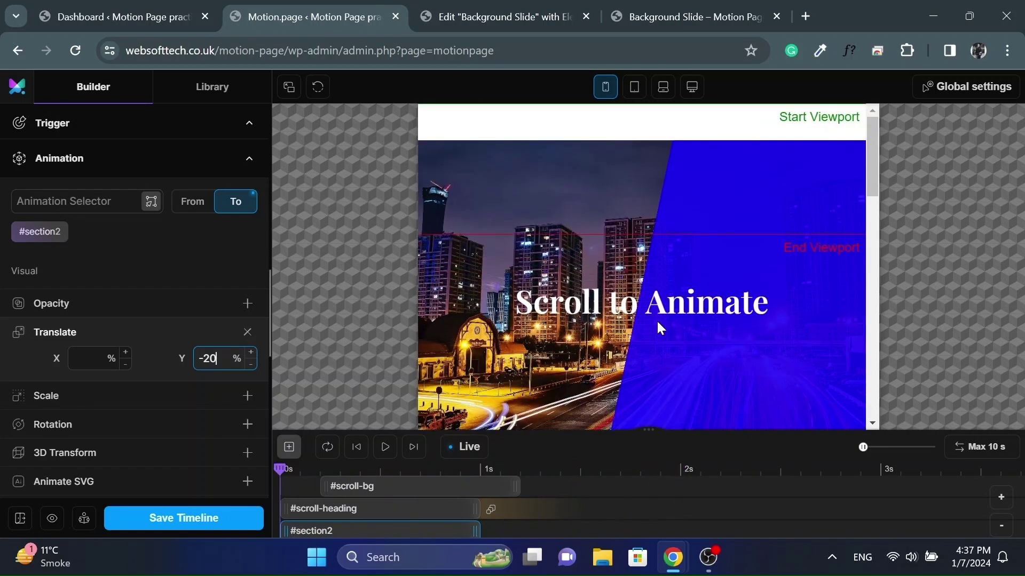
{"action": "left_click", "coordinate": [161, 522]}
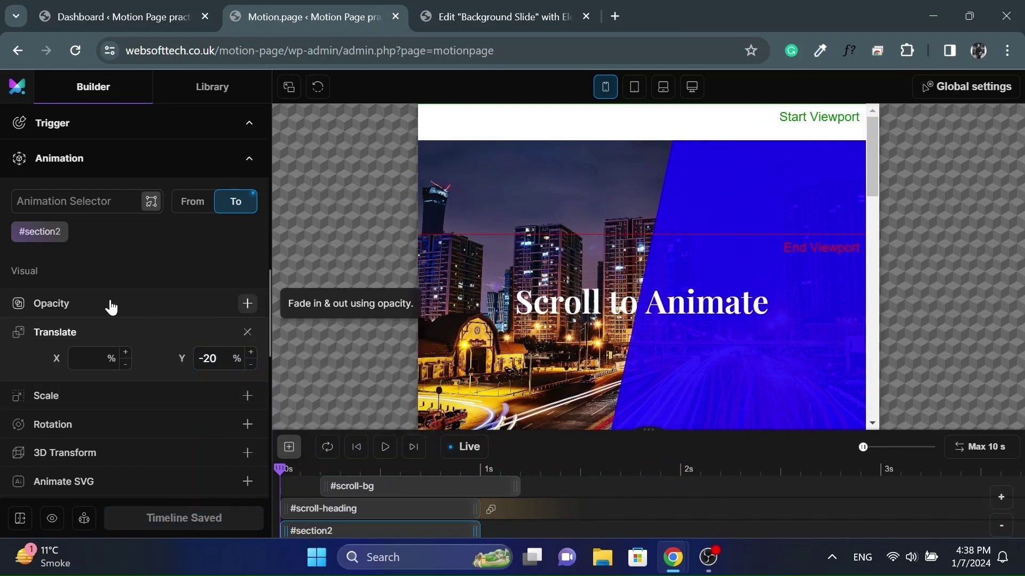
- Set the trigger's Ends When Reaches to 20% and save the timeline again
{"action": "scroll", "coordinate": [111, 308], "scroll_direction": "up", "scroll_amount": 10}
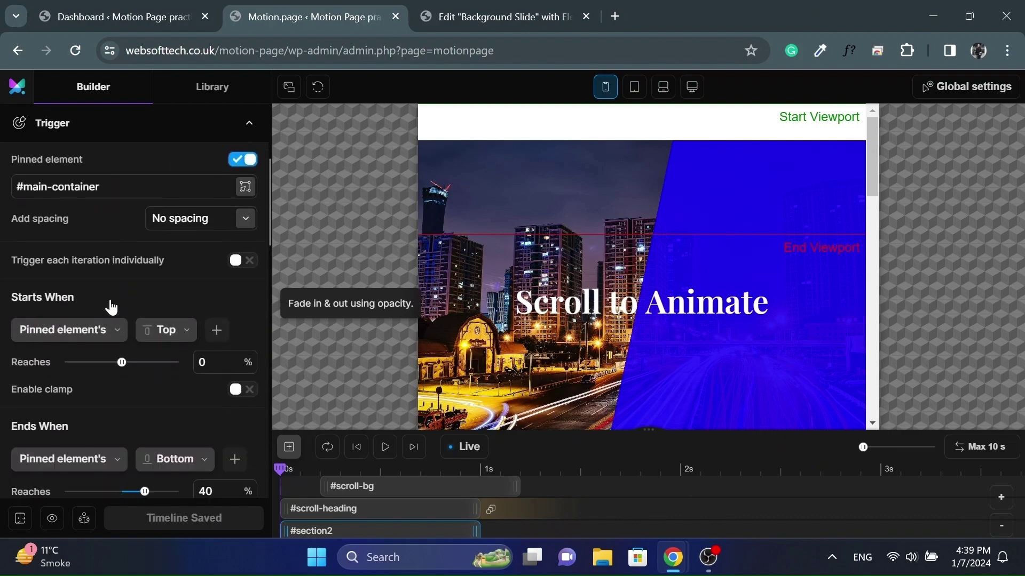
{"action": "scroll", "coordinate": [111, 308], "scroll_direction": "down", "scroll_amount": 2}
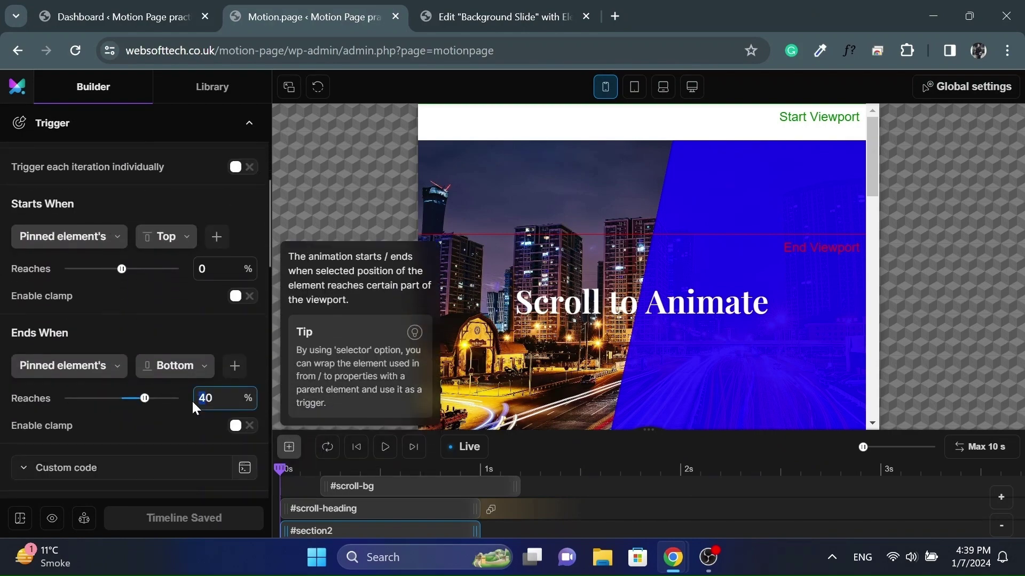
{"action": "type", "text": "2"}
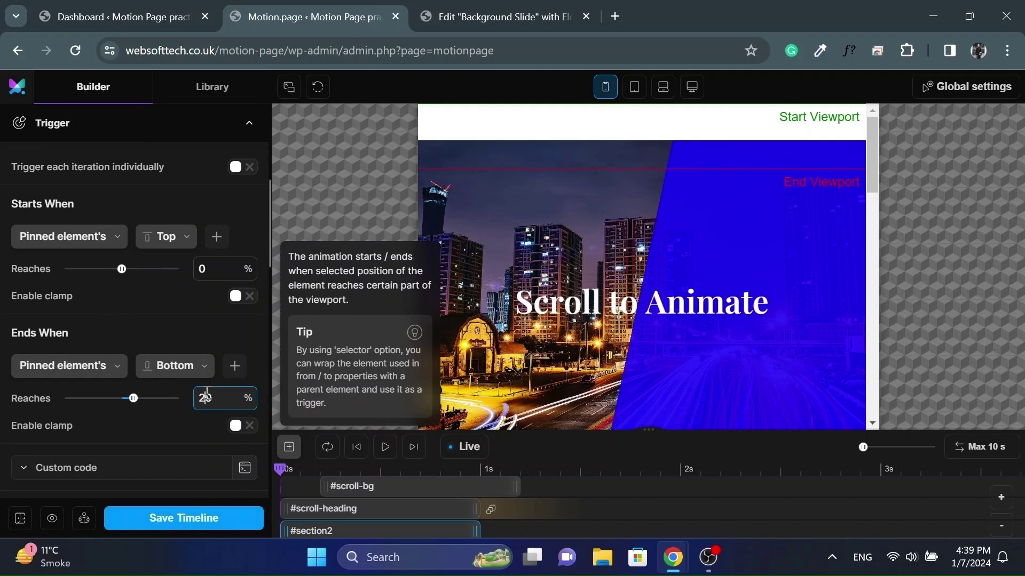
{"action": "scroll", "coordinate": [181, 350], "scroll_direction": "down", "scroll_amount": 5}
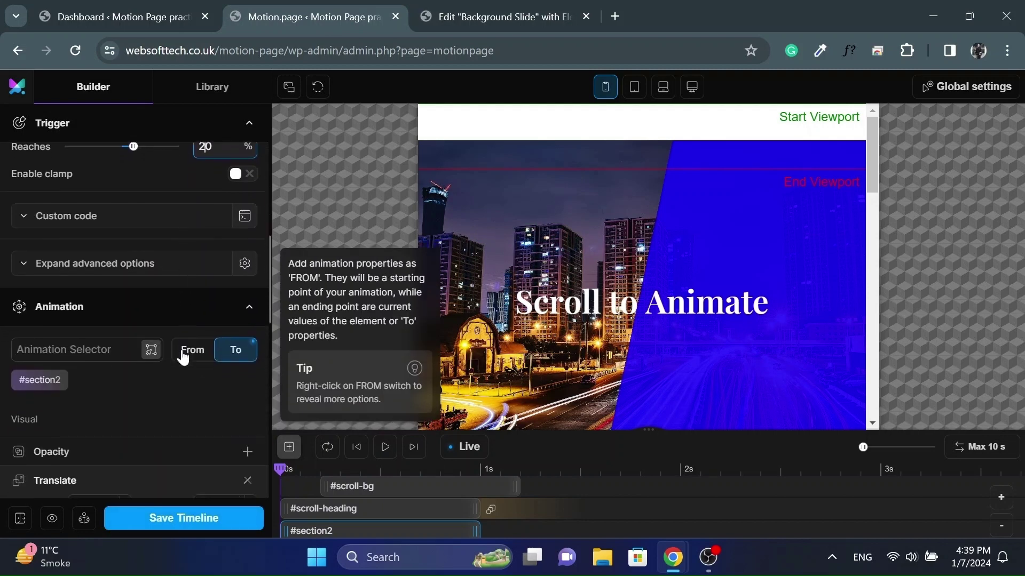
{"action": "scroll", "coordinate": [181, 352], "scroll_direction": "down", "scroll_amount": 4}
{"action": "left_click", "coordinate": [181, 519]}
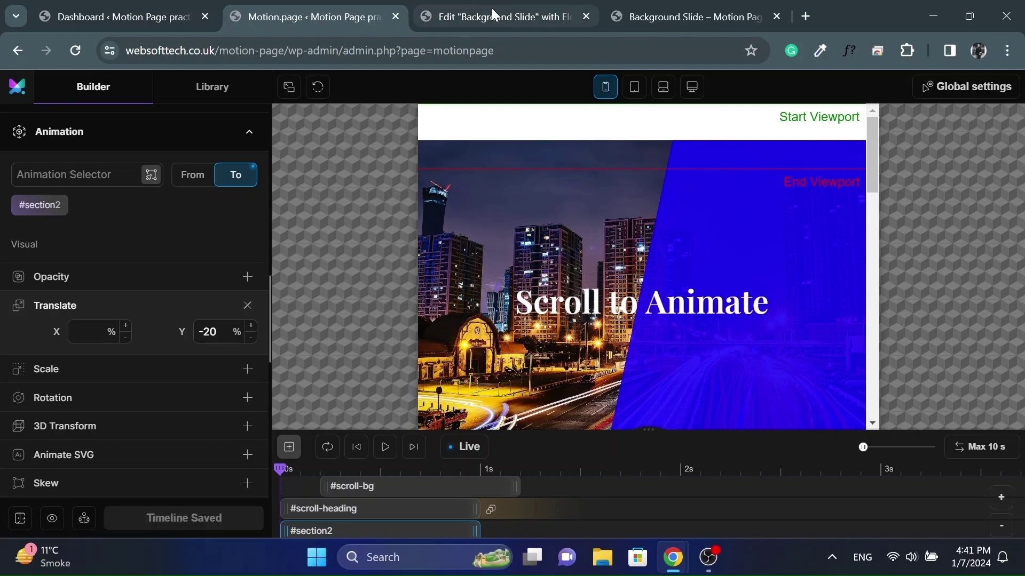
- Set the outer hero container's overflow to Hidden
{"action": "left_click", "coordinate": [493, 15]}
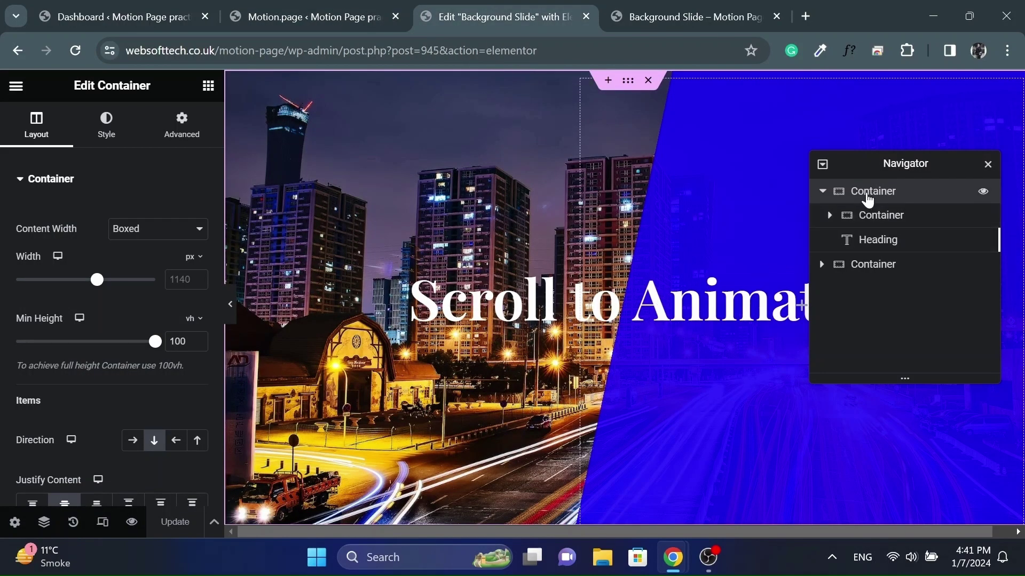
{"action": "scroll", "coordinate": [1, 321], "scroll_direction": "down", "scroll_amount": 7}
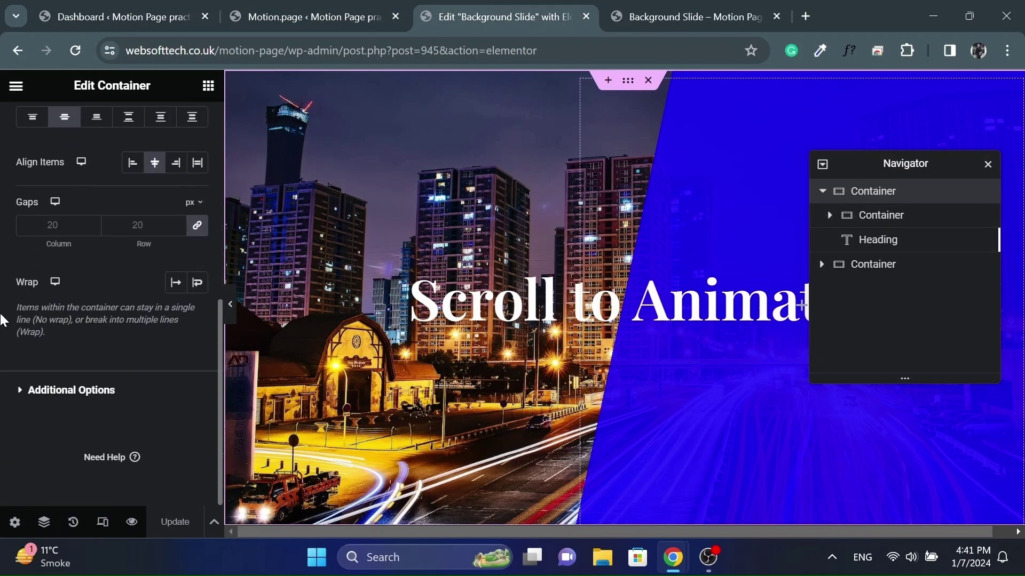
{"action": "left_click", "coordinate": [28, 395]}
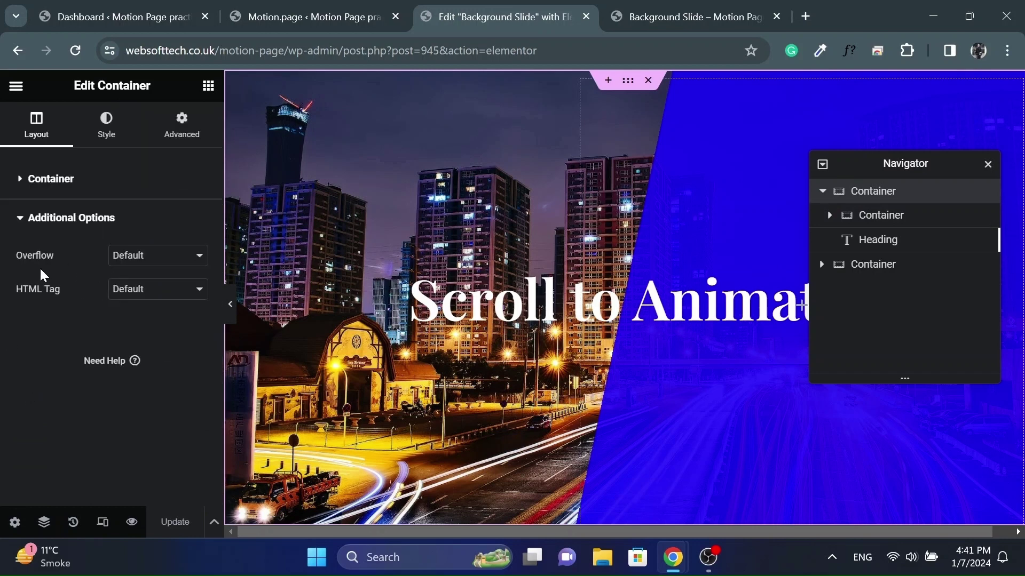
{"action": "left_click", "coordinate": [131, 263]}
{"action": "left_click", "coordinate": [132, 284]}
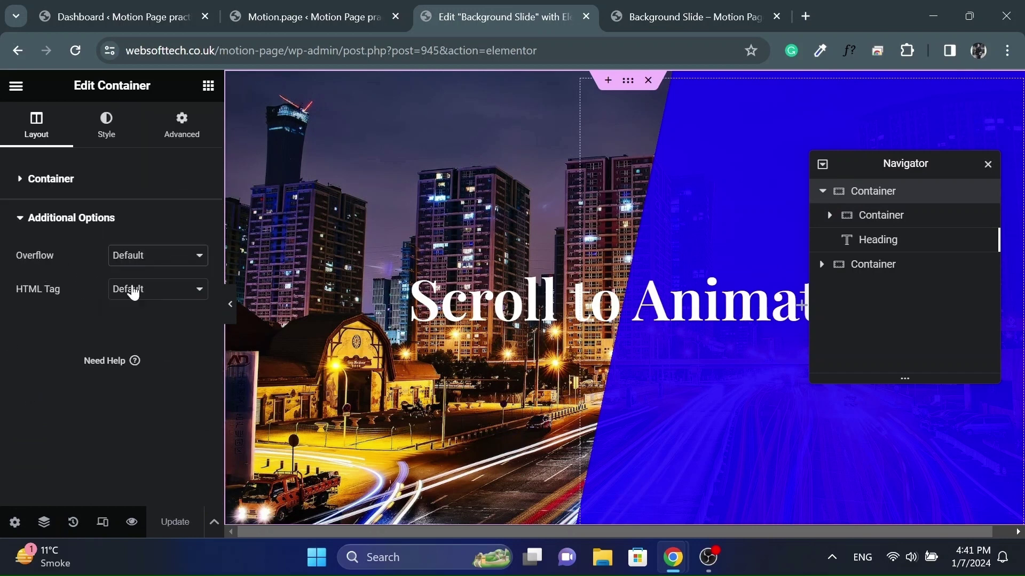
- Set the inner panel container's overflow to Hidden as well
{"action": "left_click", "coordinate": [881, 216]}
{"action": "scroll", "coordinate": [14, 267], "scroll_direction": "down", "scroll_amount": 7}
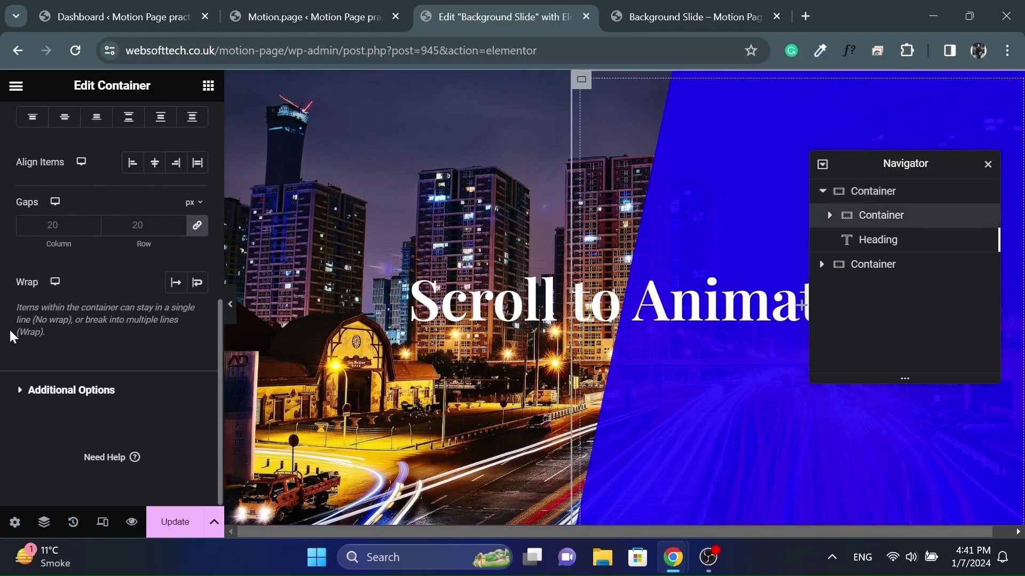
{"action": "left_click", "coordinate": [59, 390]}
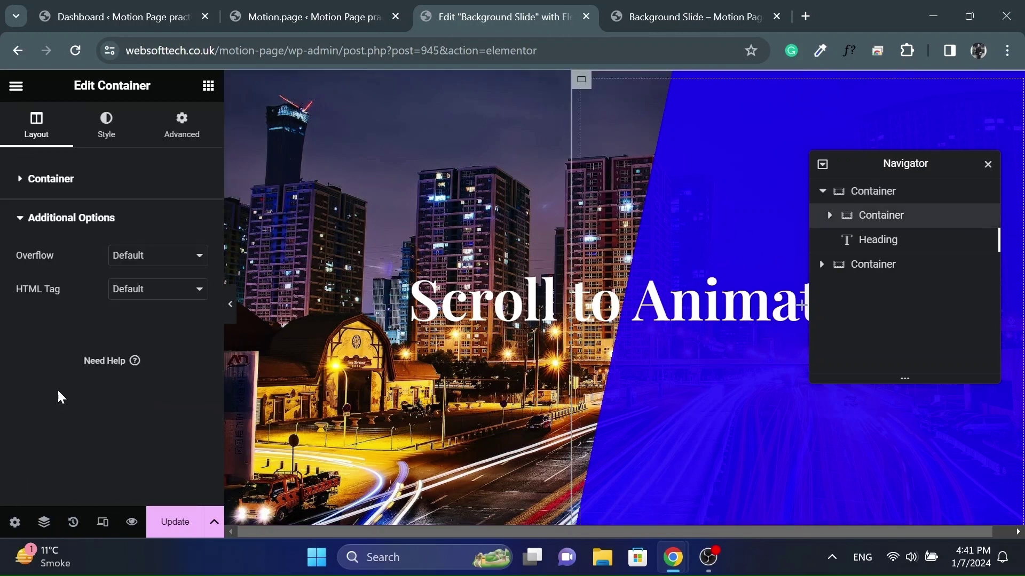
{"action": "left_click", "coordinate": [141, 261]}
{"action": "left_click", "coordinate": [129, 283]}
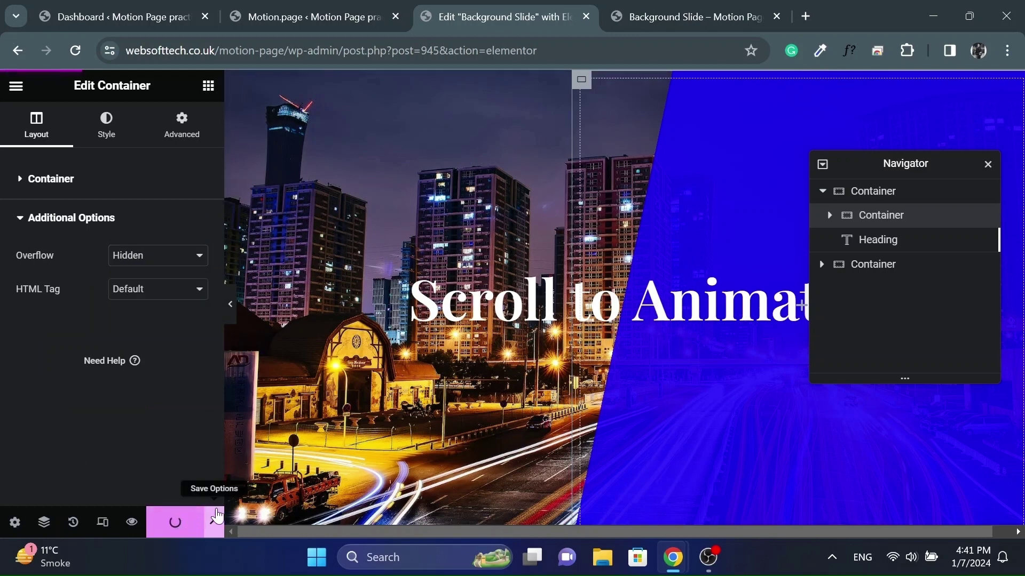
- Preview the page and scroll up and down to watch the blue panel and heading animate
{"action": "left_click", "coordinate": [131, 522]}
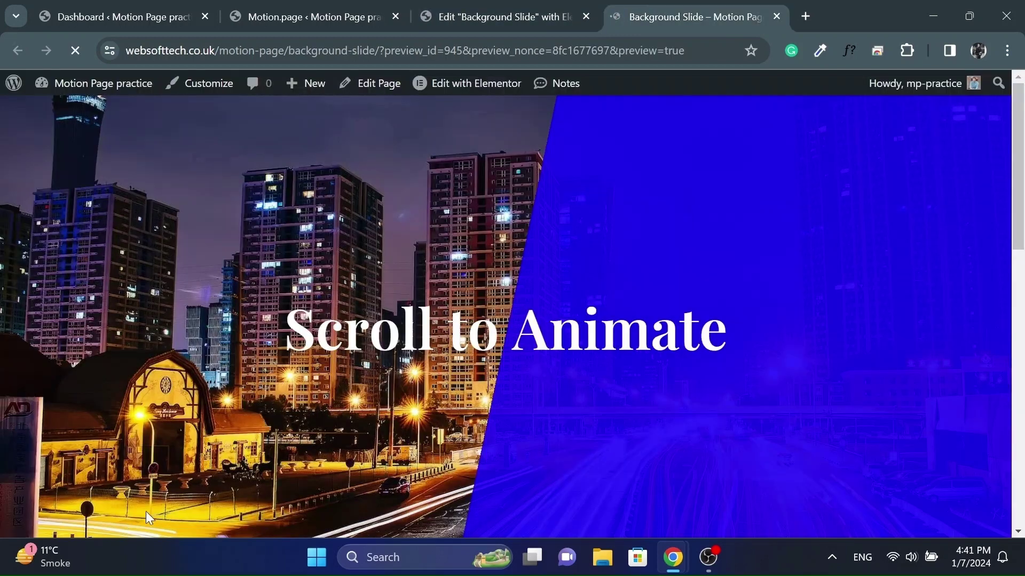
{"action": "scroll", "coordinate": [353, 262], "scroll_direction": "down", "scroll_amount": 5}
{"action": "scroll", "coordinate": [353, 261], "scroll_direction": "up", "scroll_amount": 5}
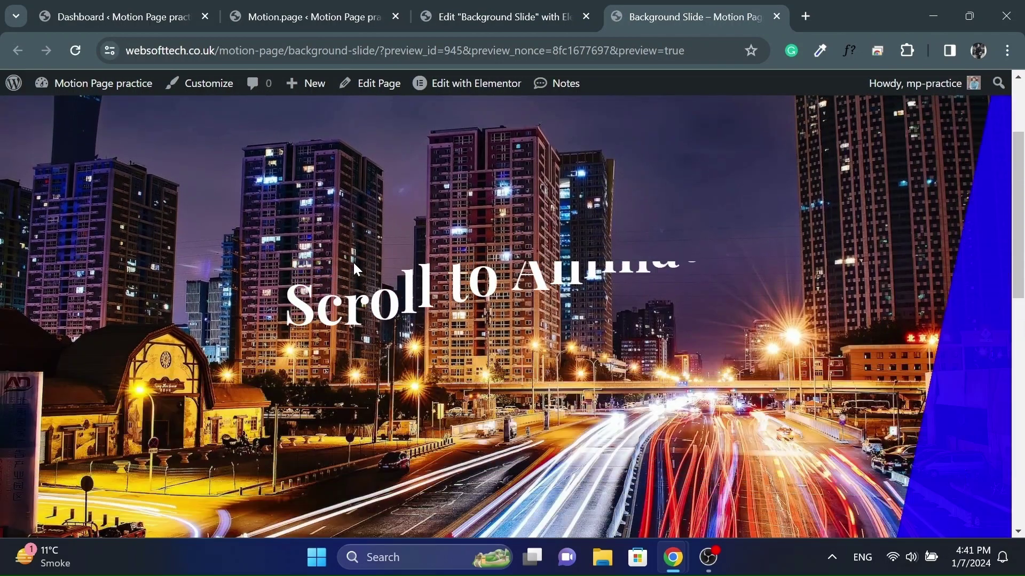
{"action": "scroll", "coordinate": [354, 261], "scroll_direction": "down", "scroll_amount": 1}
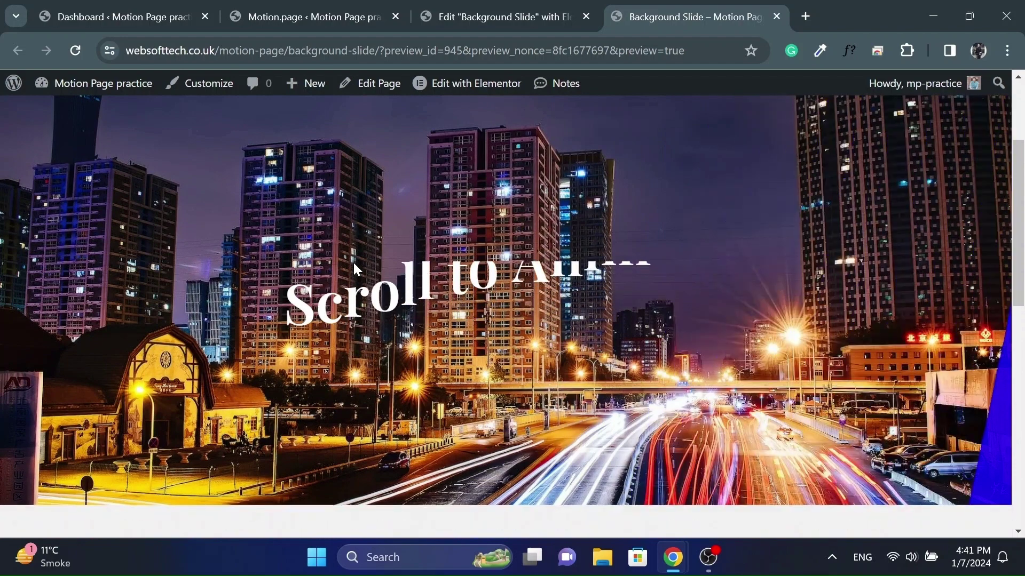
{"action": "scroll", "coordinate": [353, 261], "scroll_direction": "up", "scroll_amount": 2}
{"action": "right_click", "coordinate": [410, 181]}
{"action": "scroll", "coordinate": [502, 458], "scroll_direction": "down", "scroll_amount": 3}
- Inspect the page, switch to the 425 px responsive mobile view and reload it
{"action": "left_click", "coordinate": [482, 484]}
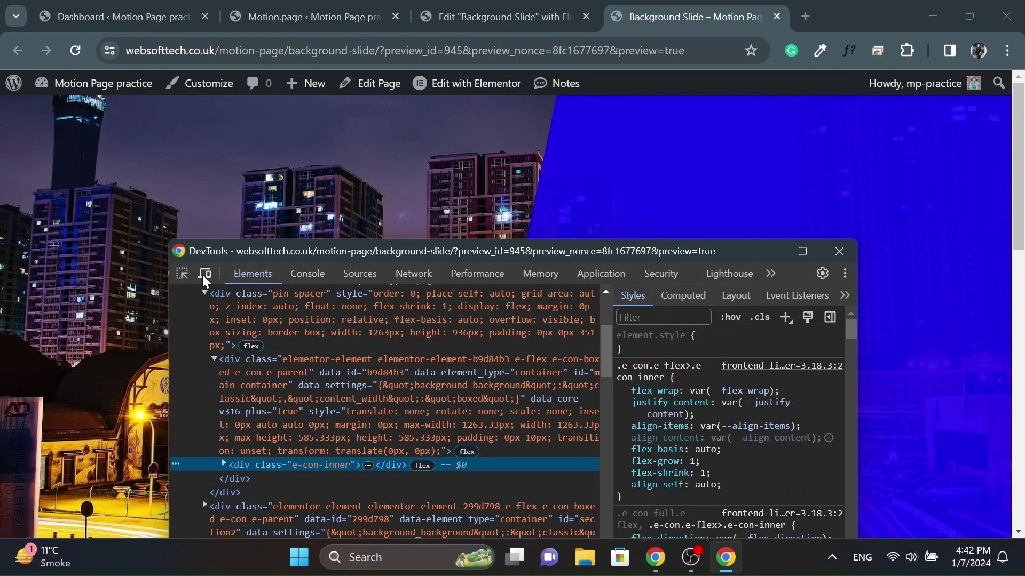
{"action": "left_click", "coordinate": [204, 274]}
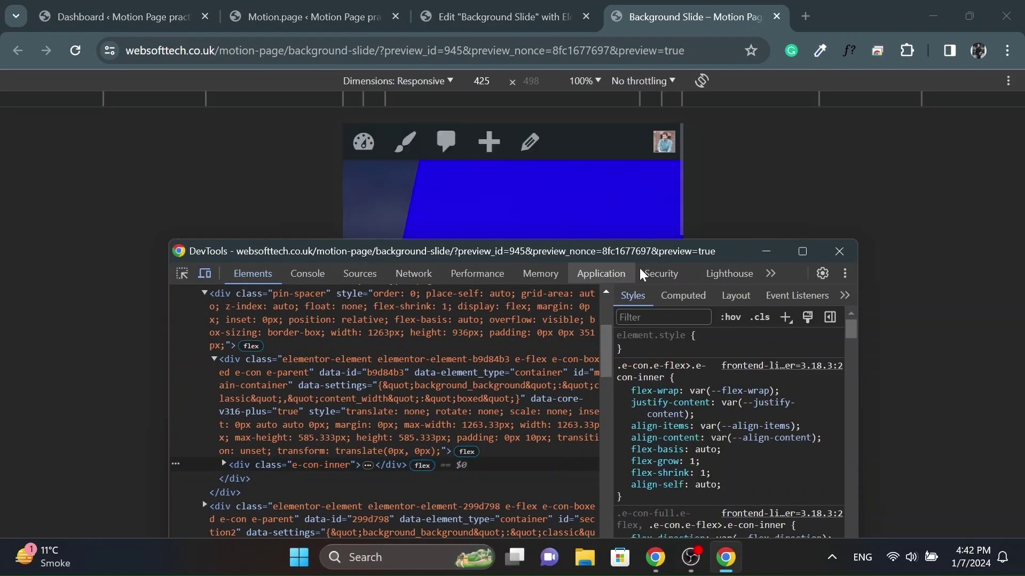
{"action": "left_click", "coordinate": [147, 147]}
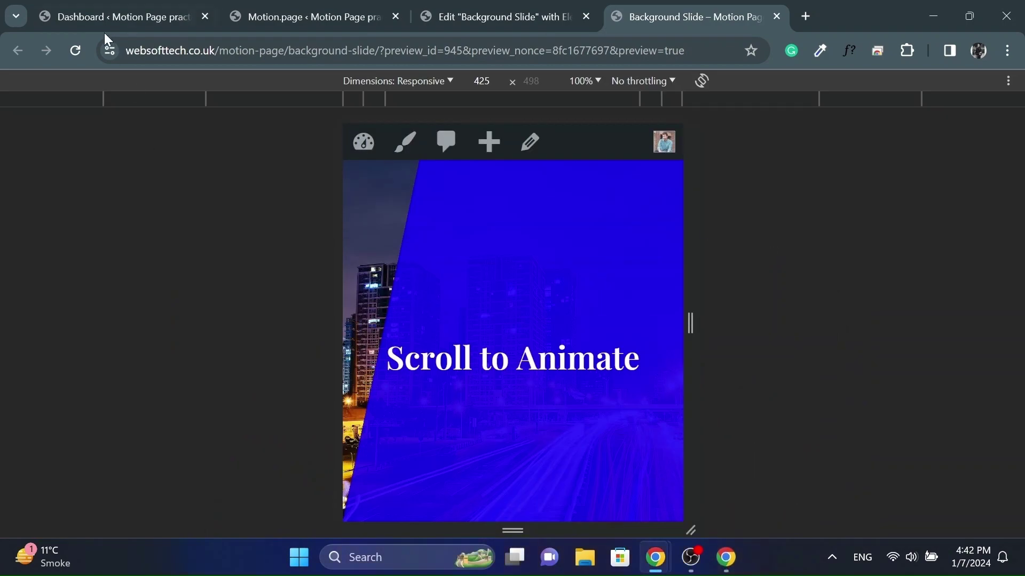
{"action": "left_click", "coordinate": [77, 52]}
- Scroll the mobile view up and down to check the animation, then close DevTools
{"action": "scroll", "coordinate": [498, 378], "scroll_direction": "down", "scroll_amount": 3}
{"action": "scroll", "coordinate": [499, 379], "scroll_direction": "up", "scroll_amount": 3}
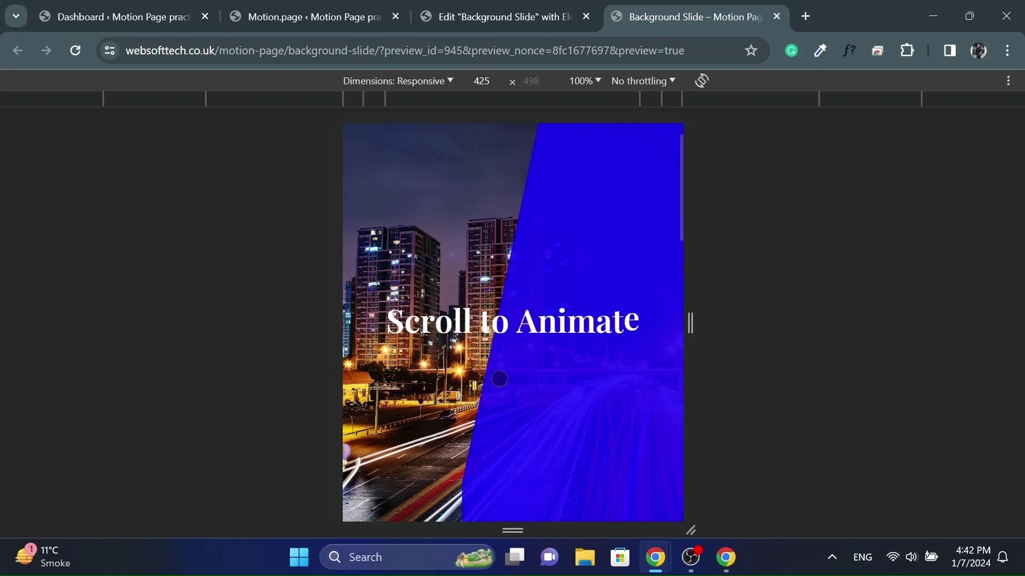
{"action": "scroll", "coordinate": [499, 379], "scroll_direction": "down", "scroll_amount": 4}
{"action": "scroll", "coordinate": [499, 379], "scroll_direction": "down", "scroll_amount": 3}
{"action": "scroll", "coordinate": [499, 379], "scroll_direction": "up", "scroll_amount": 5}
{"action": "scroll", "coordinate": [499, 379], "scroll_direction": "up", "scroll_amount": 1}
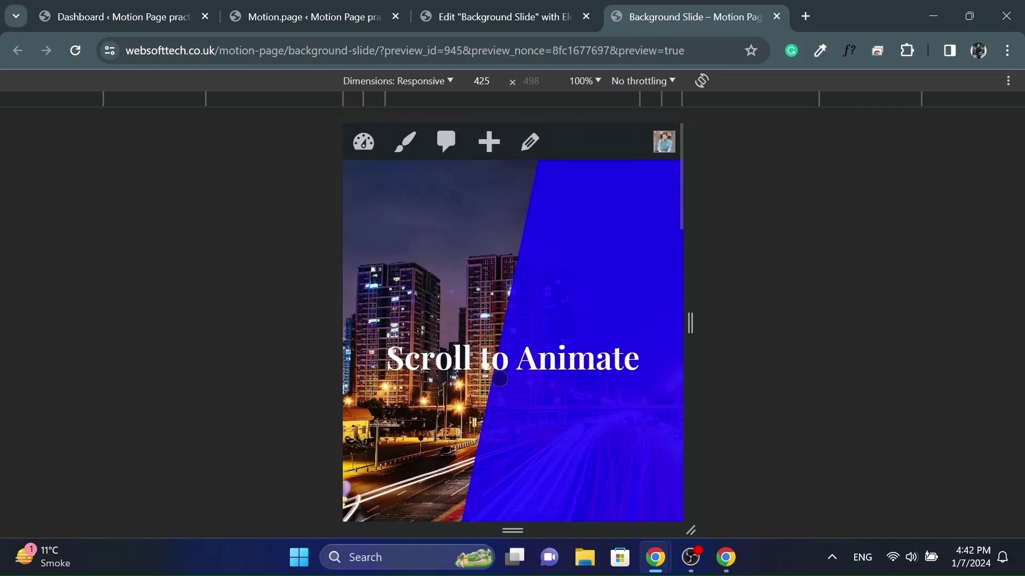
{"action": "scroll", "coordinate": [499, 379], "scroll_direction": "down", "scroll_amount": 1}
{"action": "scroll", "coordinate": [499, 378], "scroll_direction": "up", "scroll_amount": 1}
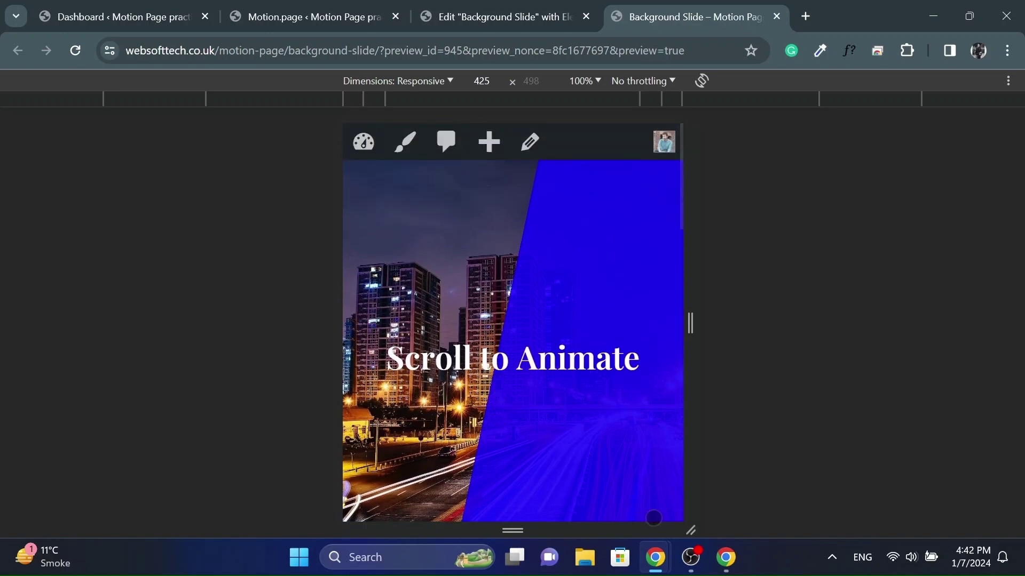
{"action": "left_click", "coordinate": [727, 566]}
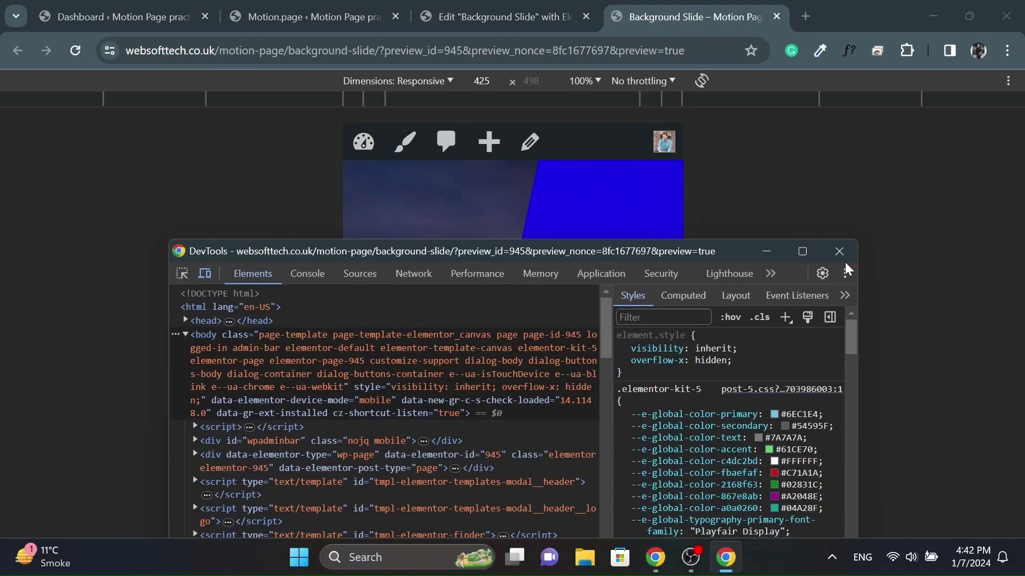
{"action": "left_click", "coordinate": [844, 259]}
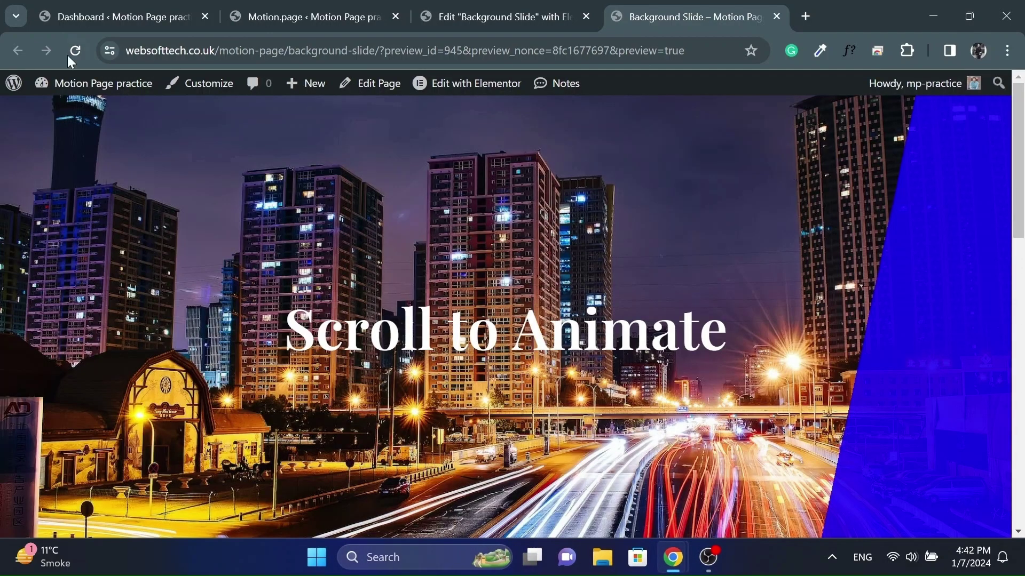
- Reload the desktop preview and scroll until the panel slides, letters lift and Scroll Animations appears
{"action": "left_click", "coordinate": [79, 45]}
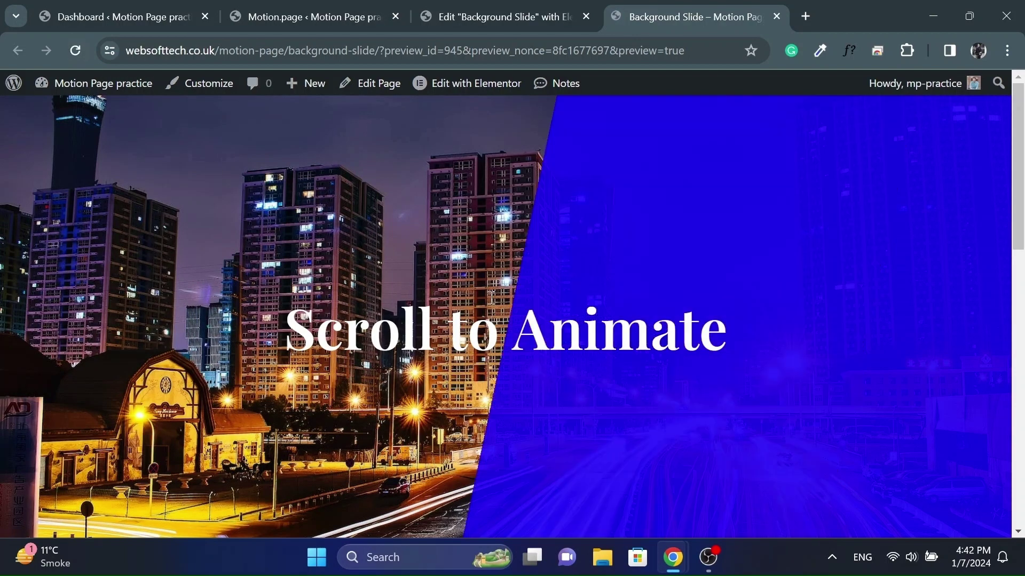
{"action": "scroll", "coordinate": [504, 442], "scroll_direction": "down", "scroll_amount": 5}
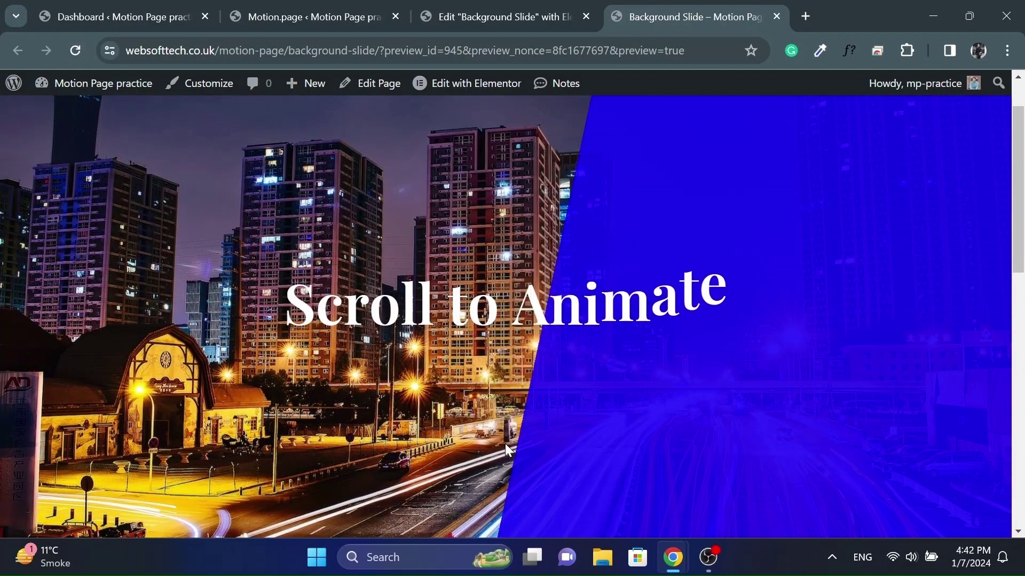
{"action": "scroll", "coordinate": [505, 443], "scroll_direction": "up", "scroll_amount": 2}
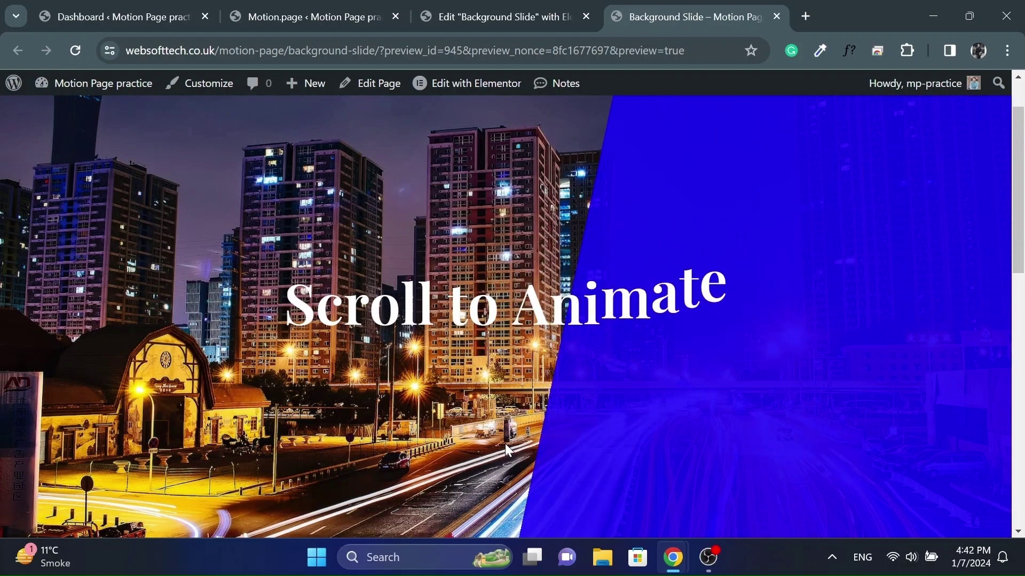
{"action": "scroll", "coordinate": [505, 444], "scroll_direction": "down", "scroll_amount": 5}
{"action": "scroll", "coordinate": [504, 443], "scroll_direction": "down", "scroll_amount": 5}
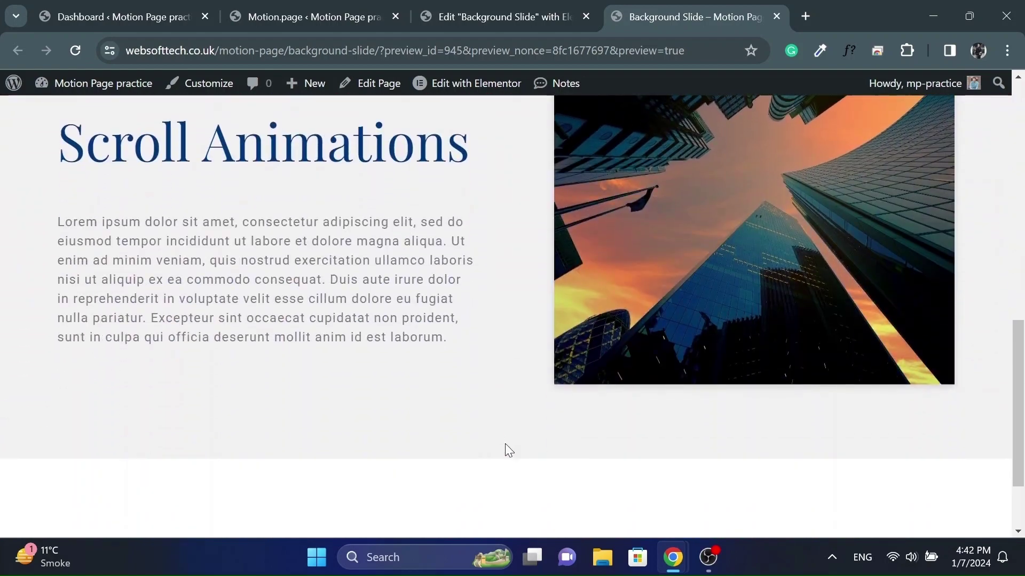